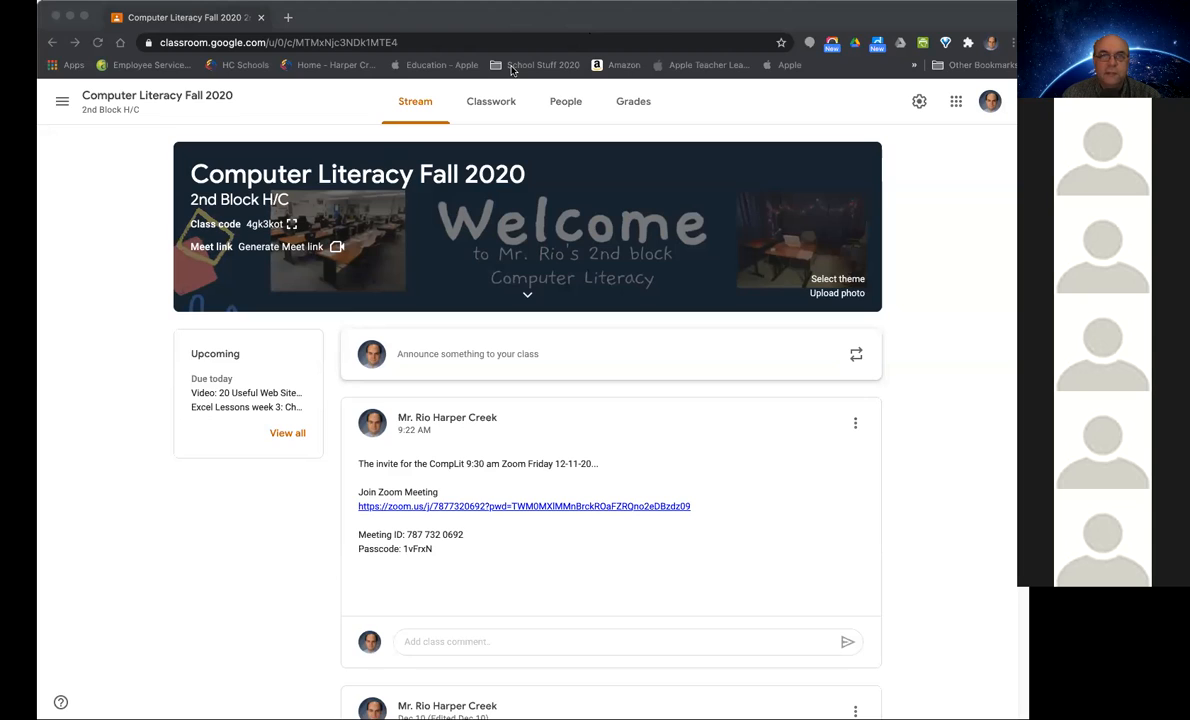
# - Open the class's Classwork page and expand the "Excel Lessons week 3: Charting (40 pts)" assignment down to its attachments
pyautogui.click(675, 22)
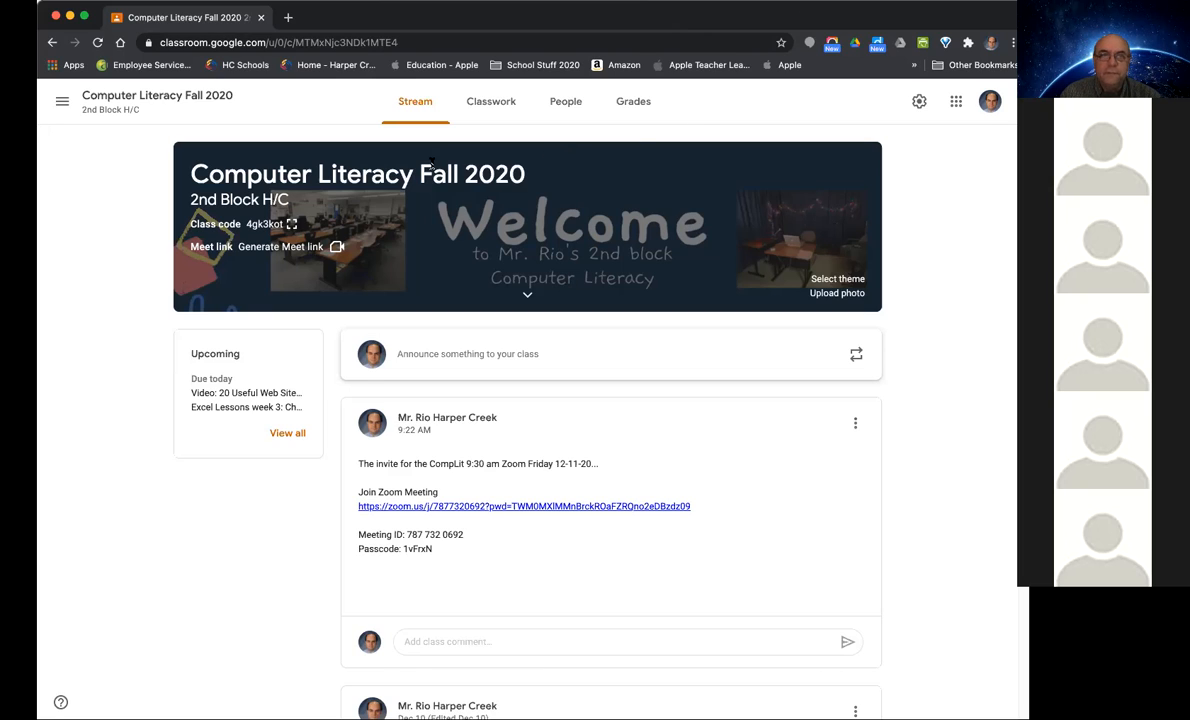
pyautogui.click(482, 106)
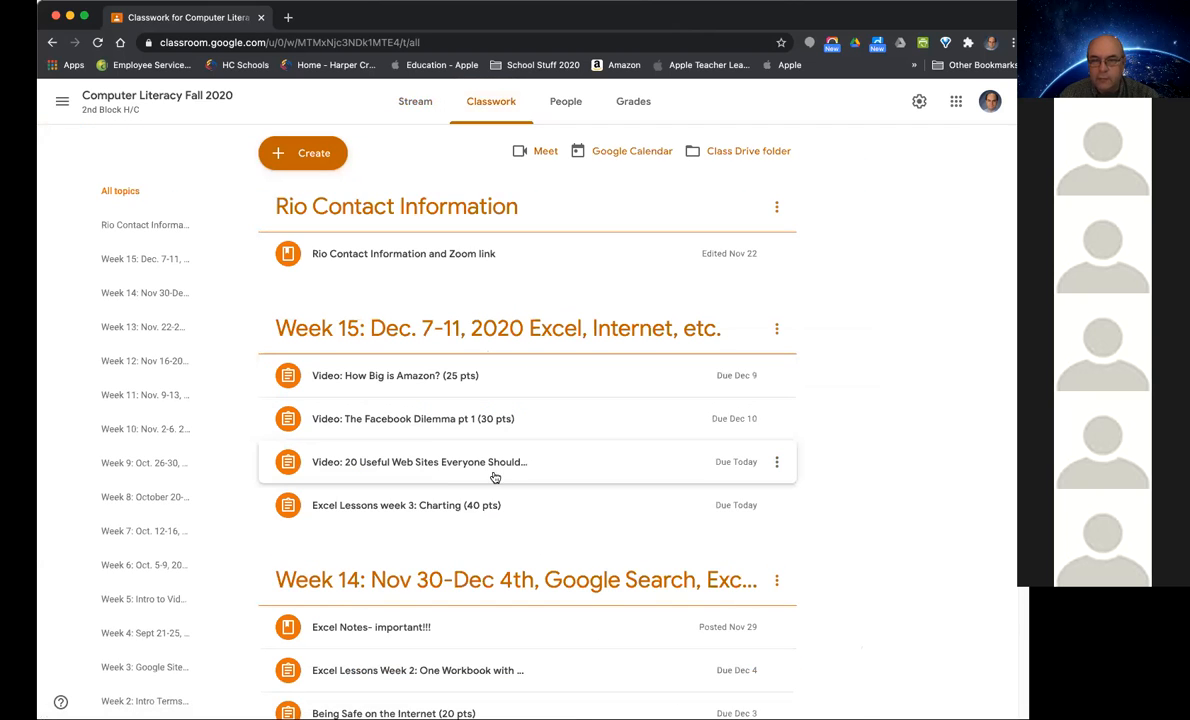
pyautogui.click(541, 508)
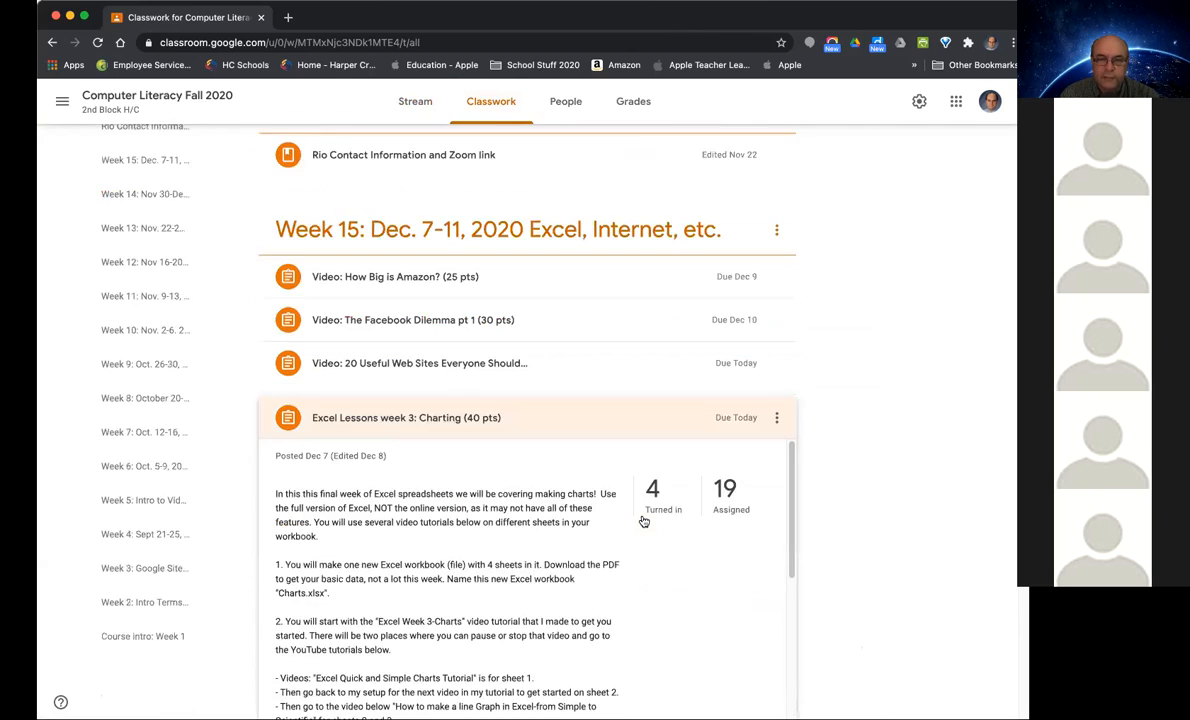
pyautogui.scroll(-5, 500, 480)
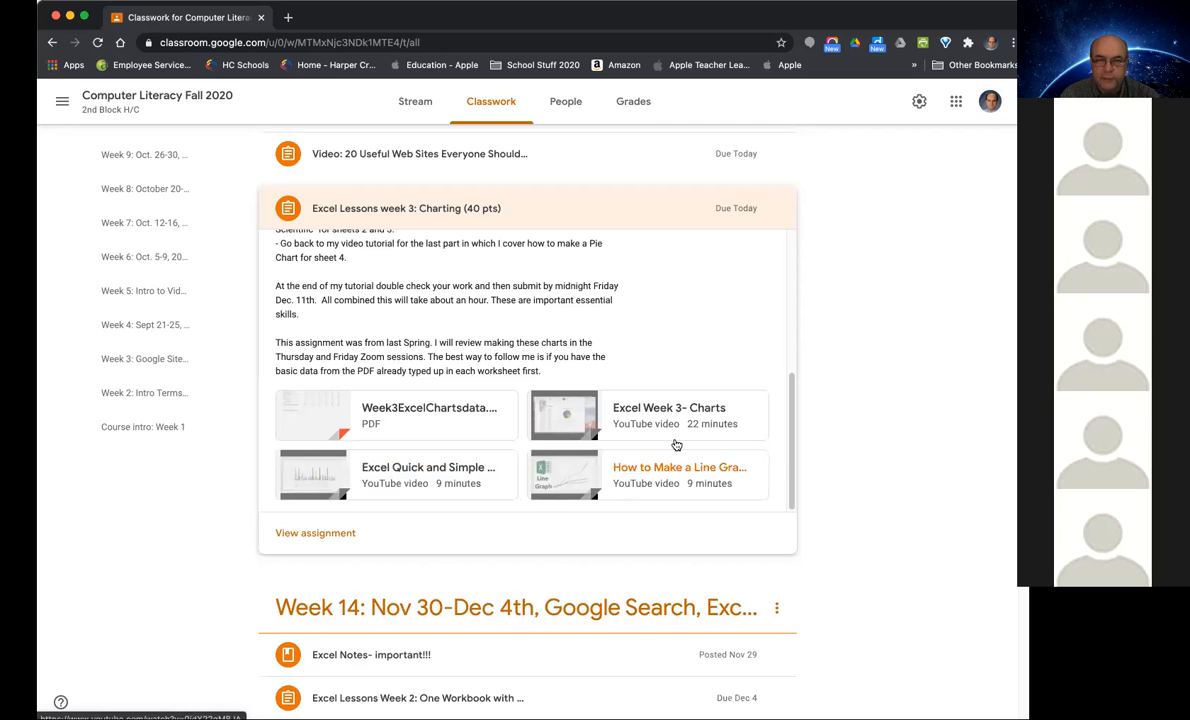
# - Look through all four data pages of the attached Week3ExcelChartsdata PDF and close it
pyautogui.click(295, 385)
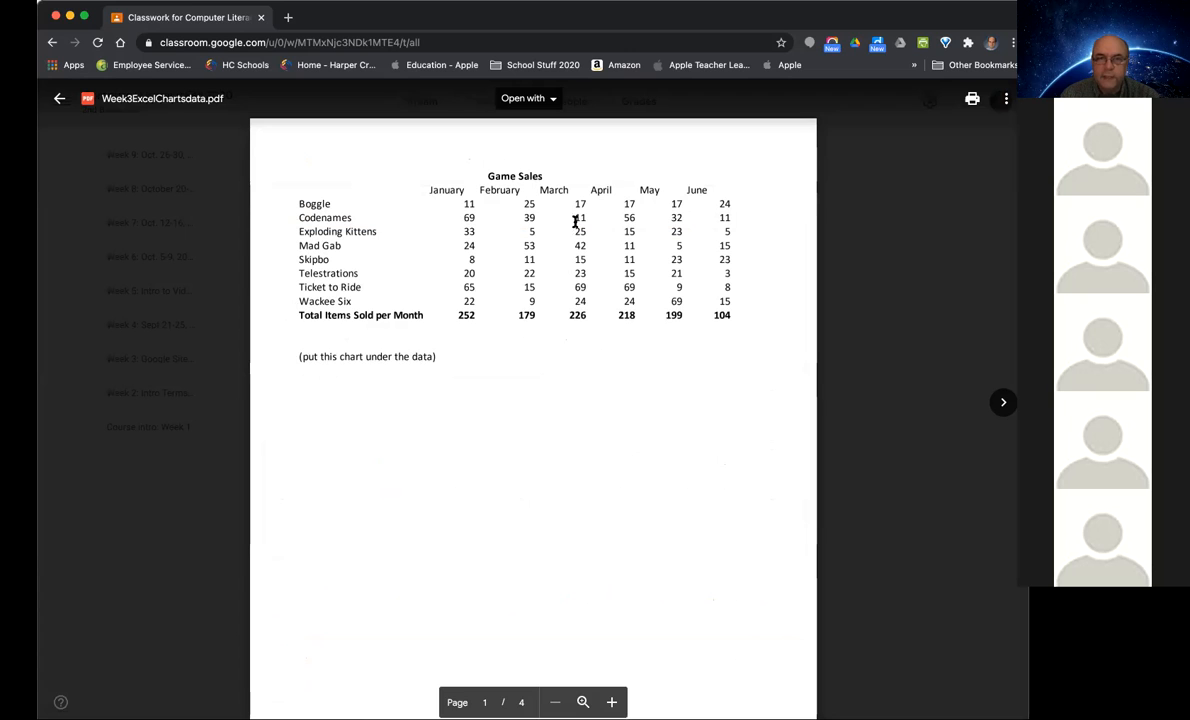
pyautogui.scroll(-5, 598, 417)
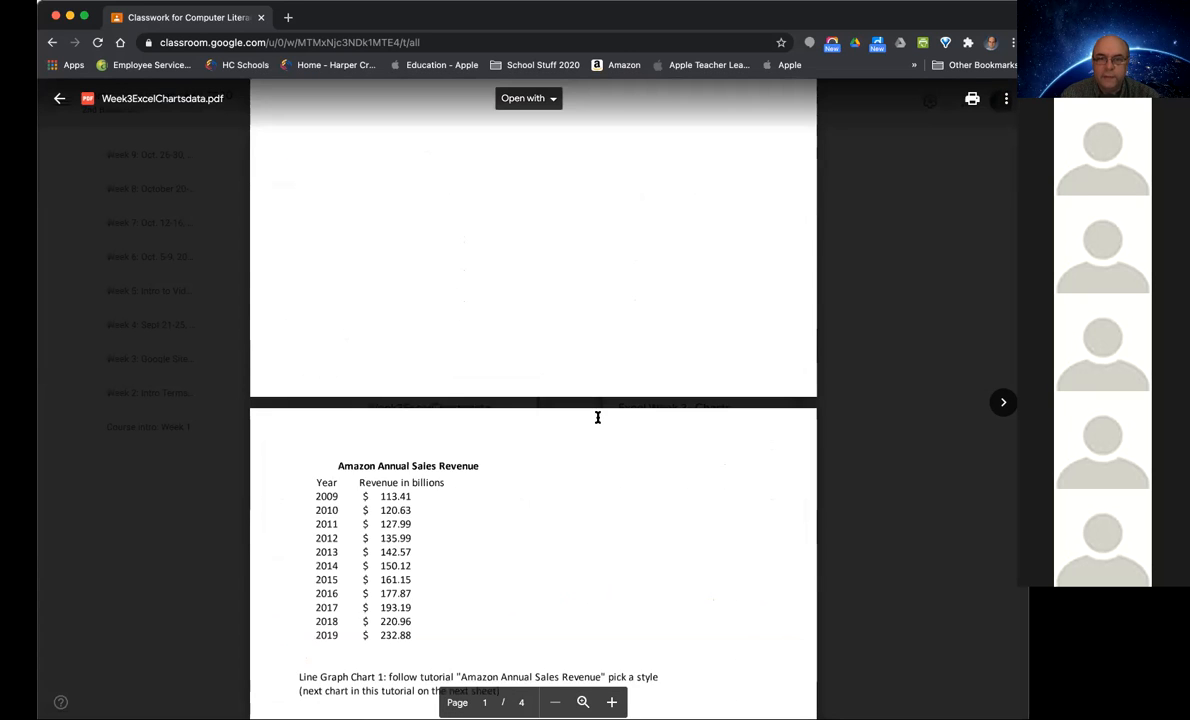
pyautogui.scroll(-10, 606, 444)
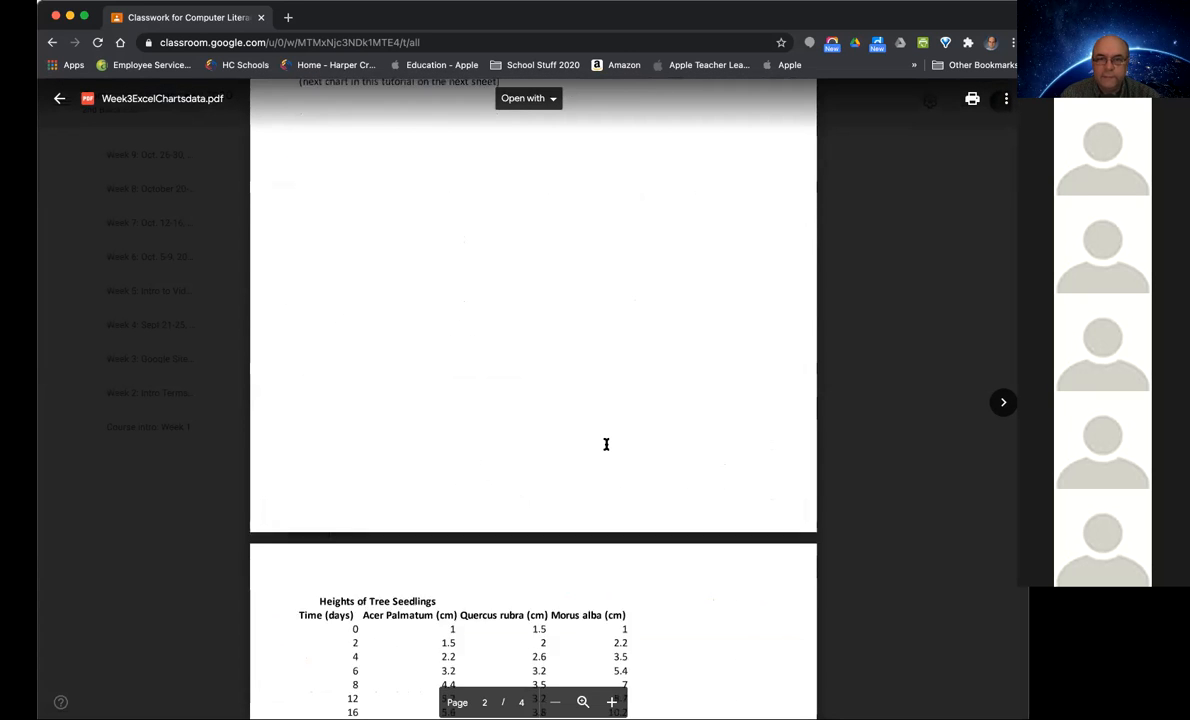
pyautogui.scroll(-6, 606, 444)
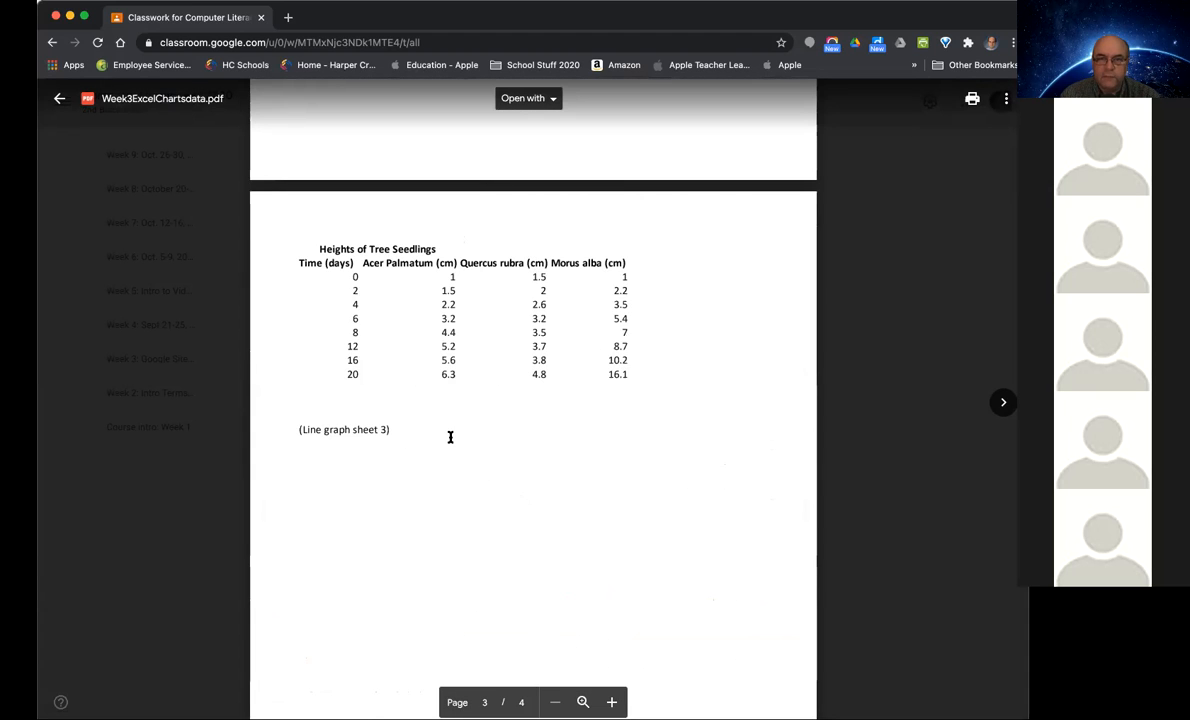
pyautogui.scroll(-14, 542, 478)
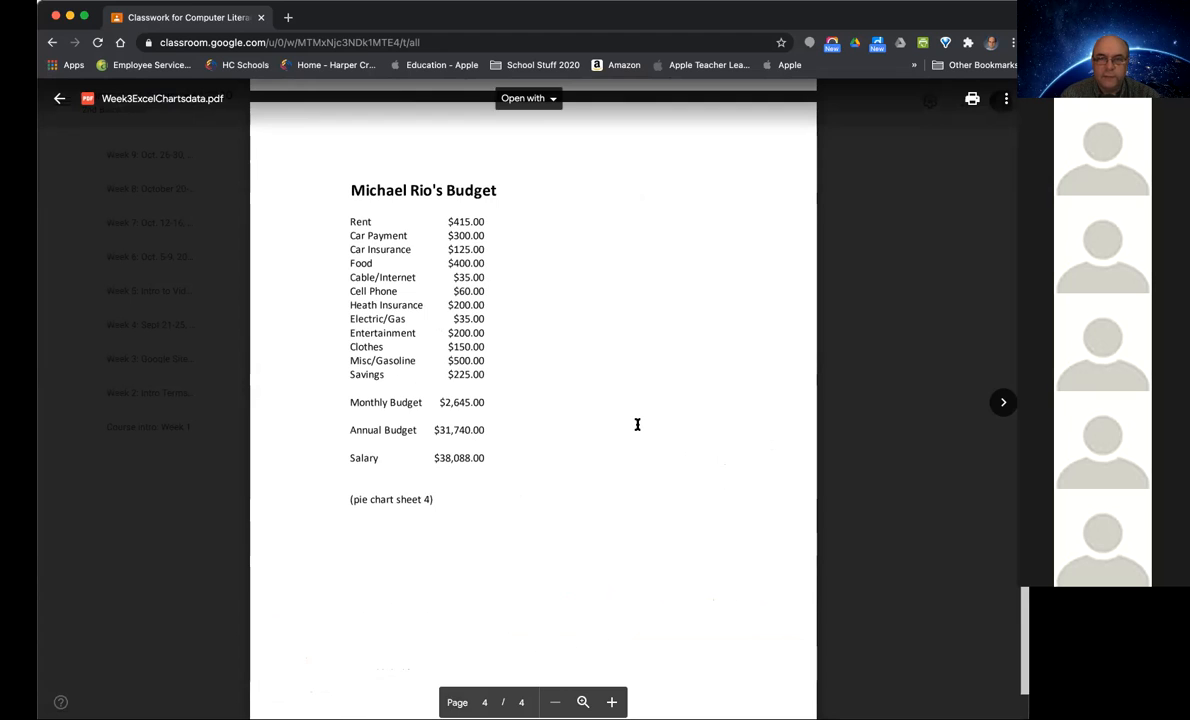
pyautogui.scroll(20, 637, 424)
pyautogui.scroll(10, 637, 424)
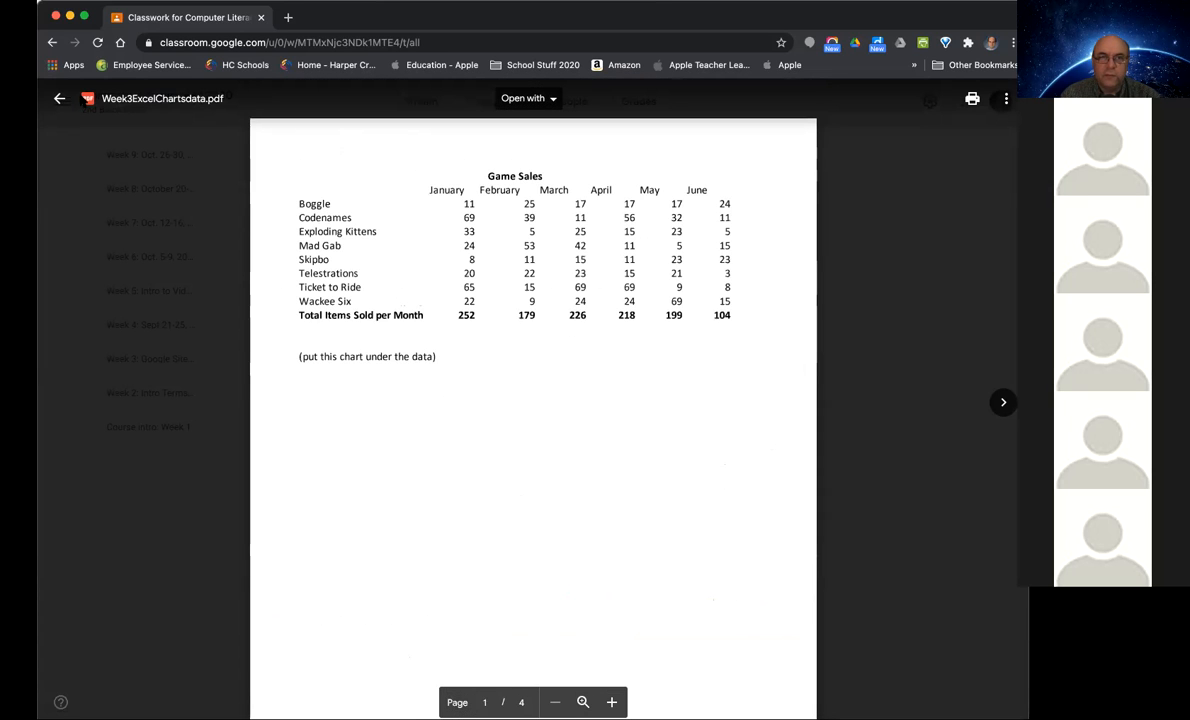
pyautogui.click(59, 98)
# - Review the charting assignment's instructions and its attached tutorial videos
pyautogui.scroll(-3, 624, 478)
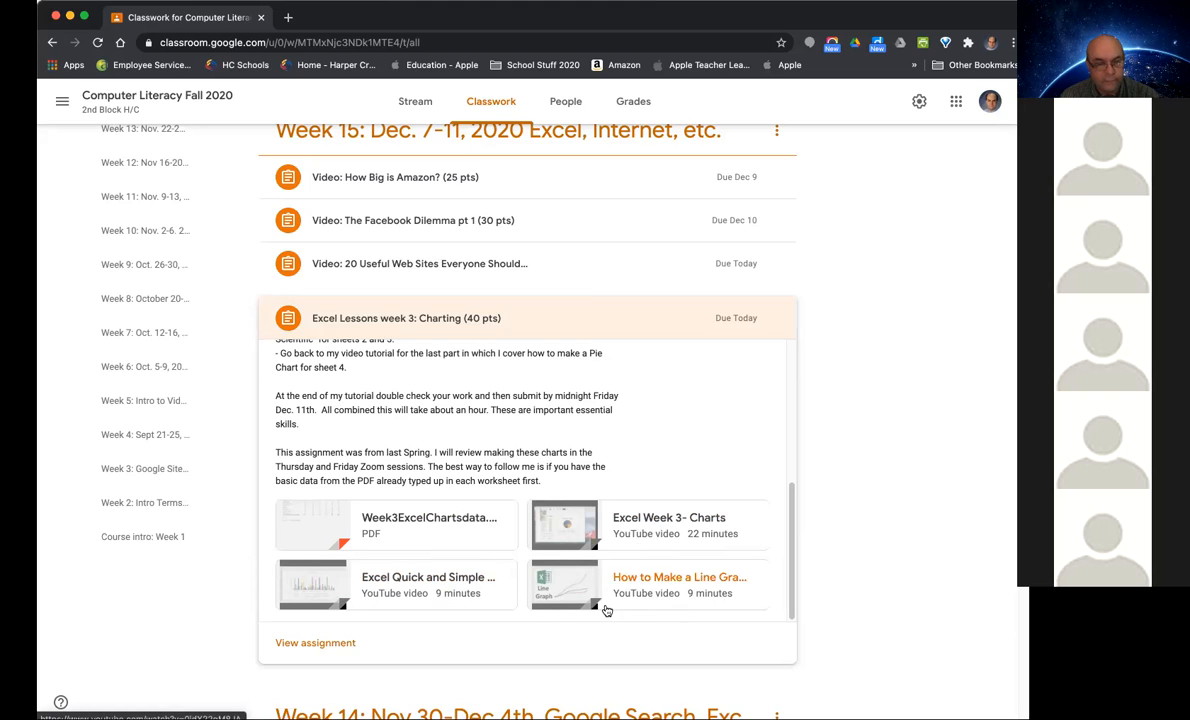
pyautogui.scroll(2, 738, 495)
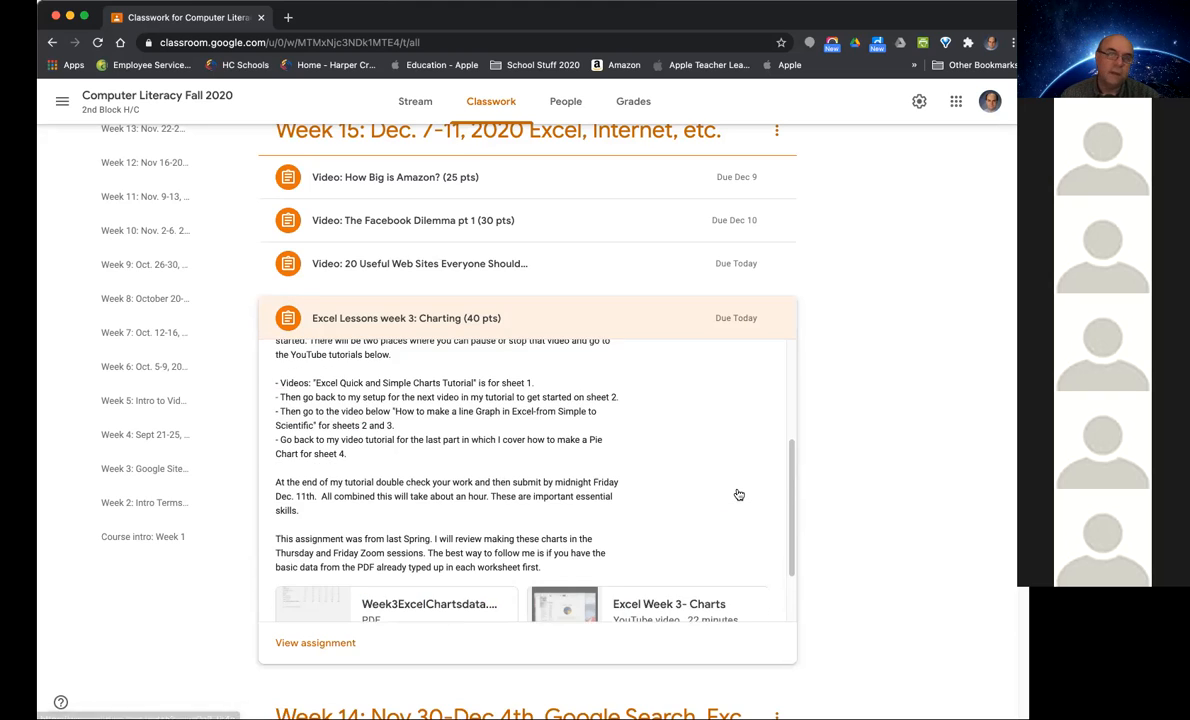
pyautogui.scroll(-2, 735, 492)
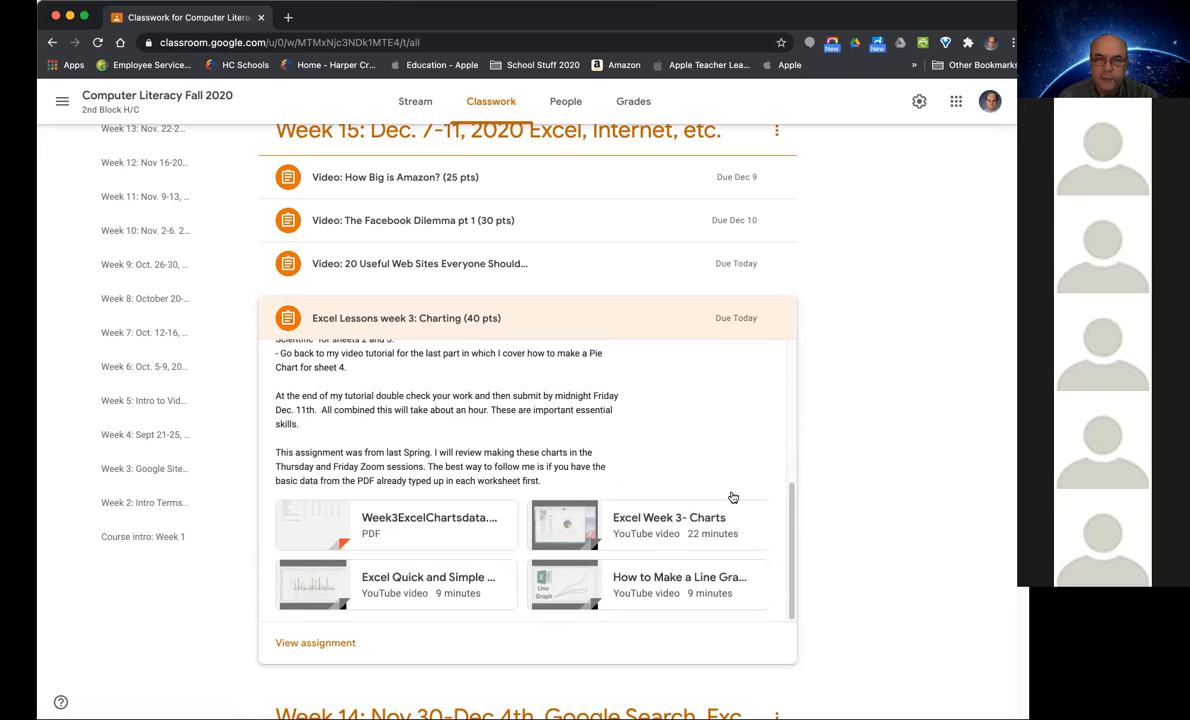
pyautogui.scroll(3, 732, 497)
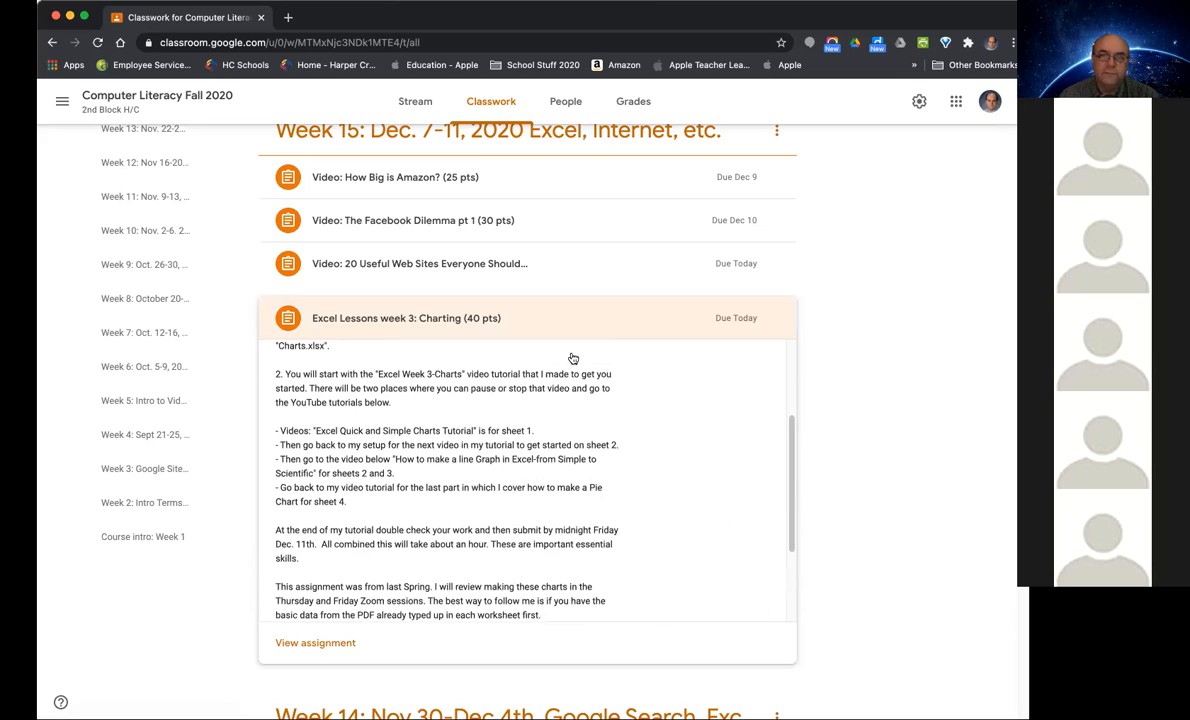
pyautogui.click(540, 320)
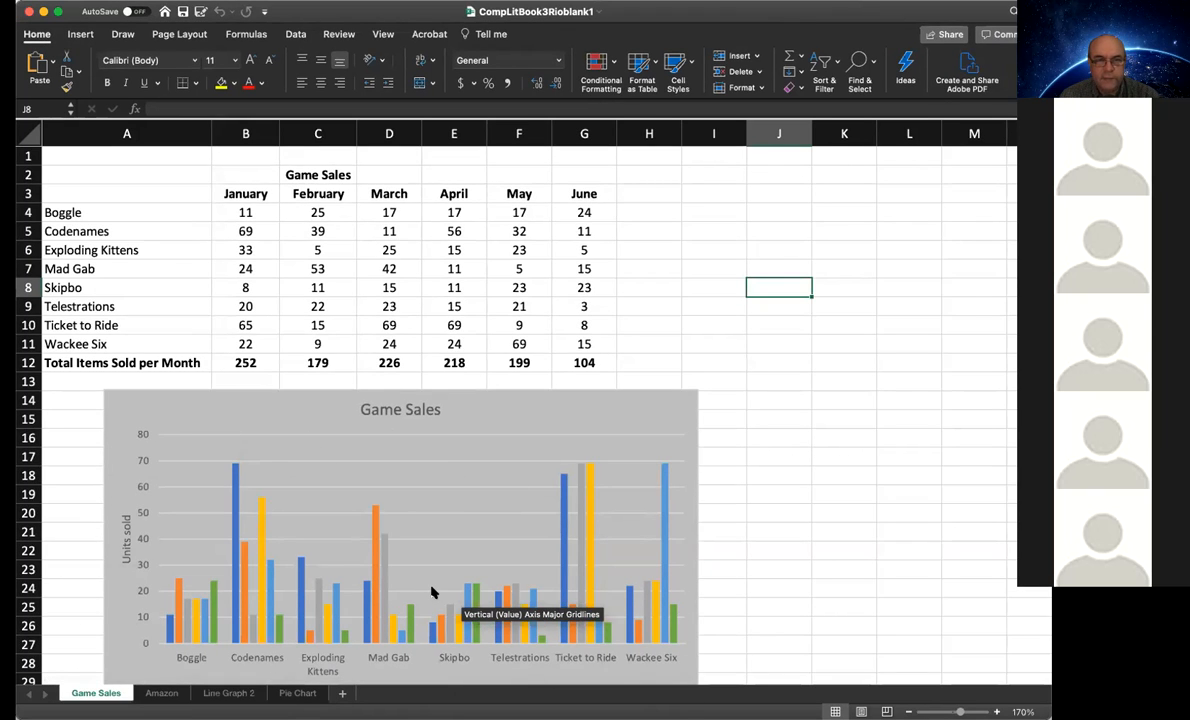
# - Check the Amazon sheet's line chart and bring up the Line Graph 2 sheet at 170% zoom
pyautogui.click(158, 693)
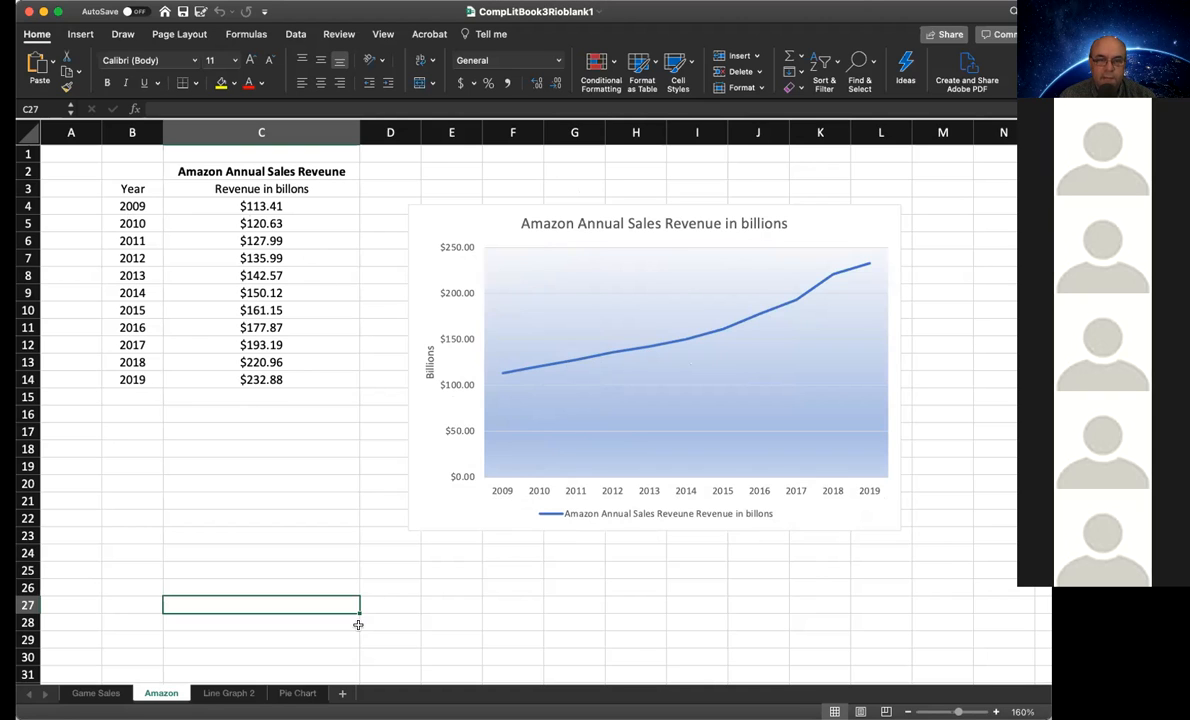
pyautogui.click(226, 693)
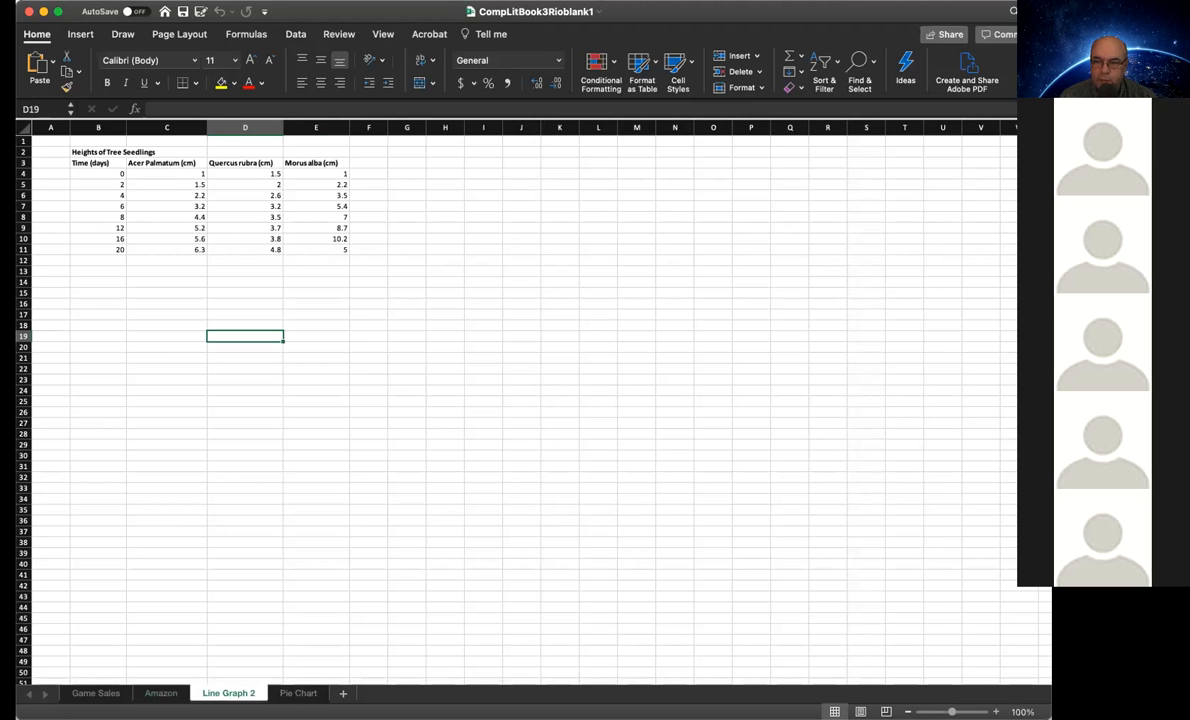
pyautogui.click(996, 712)
pyautogui.click(996, 712)
pyautogui.click(996, 712)
pyautogui.click(996, 712)
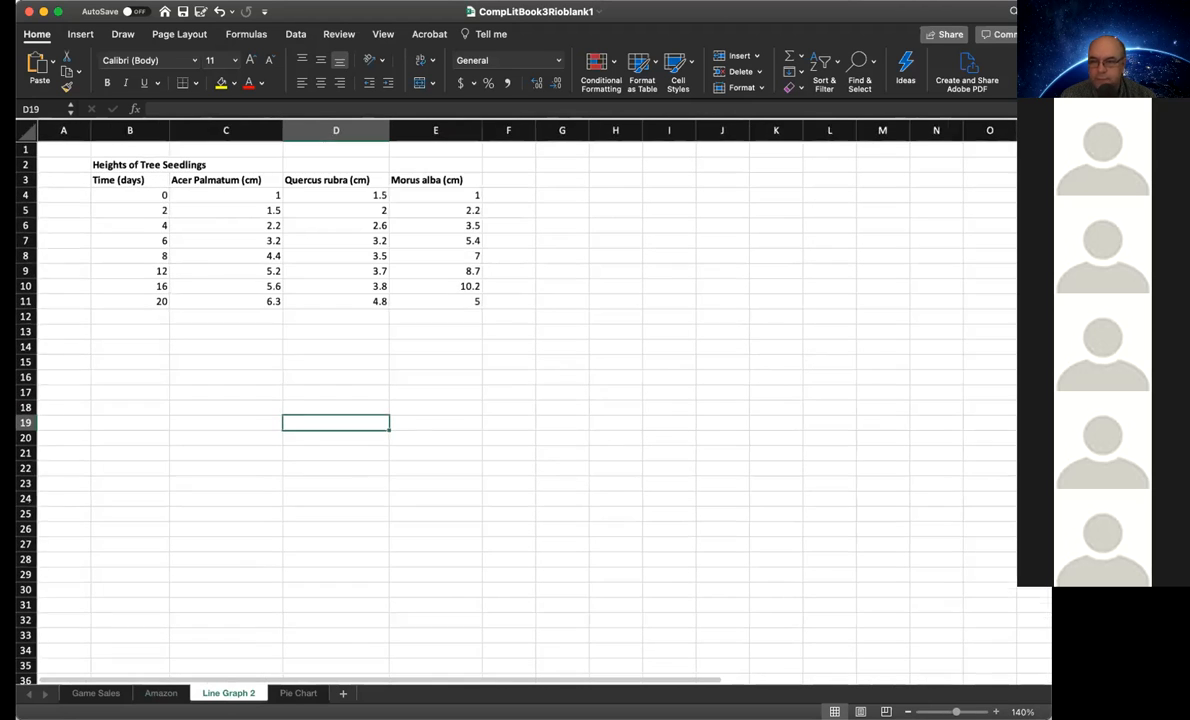
pyautogui.click(996, 712)
pyautogui.click(996, 712)
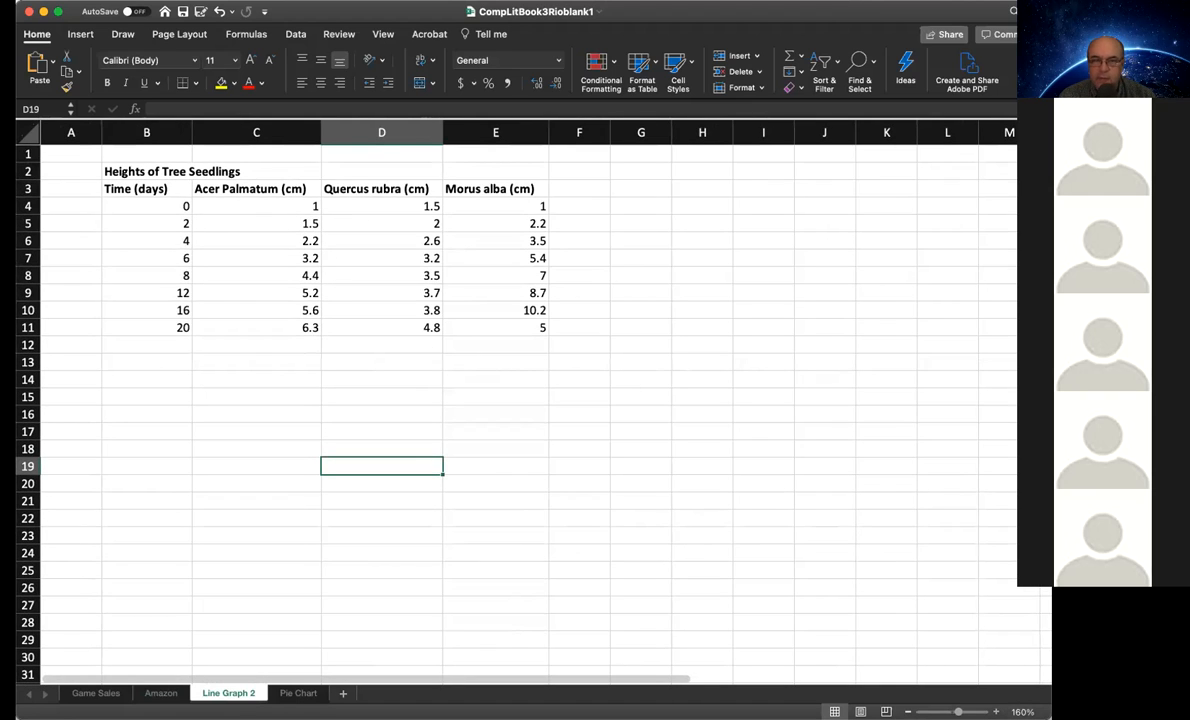
pyautogui.click(996, 712)
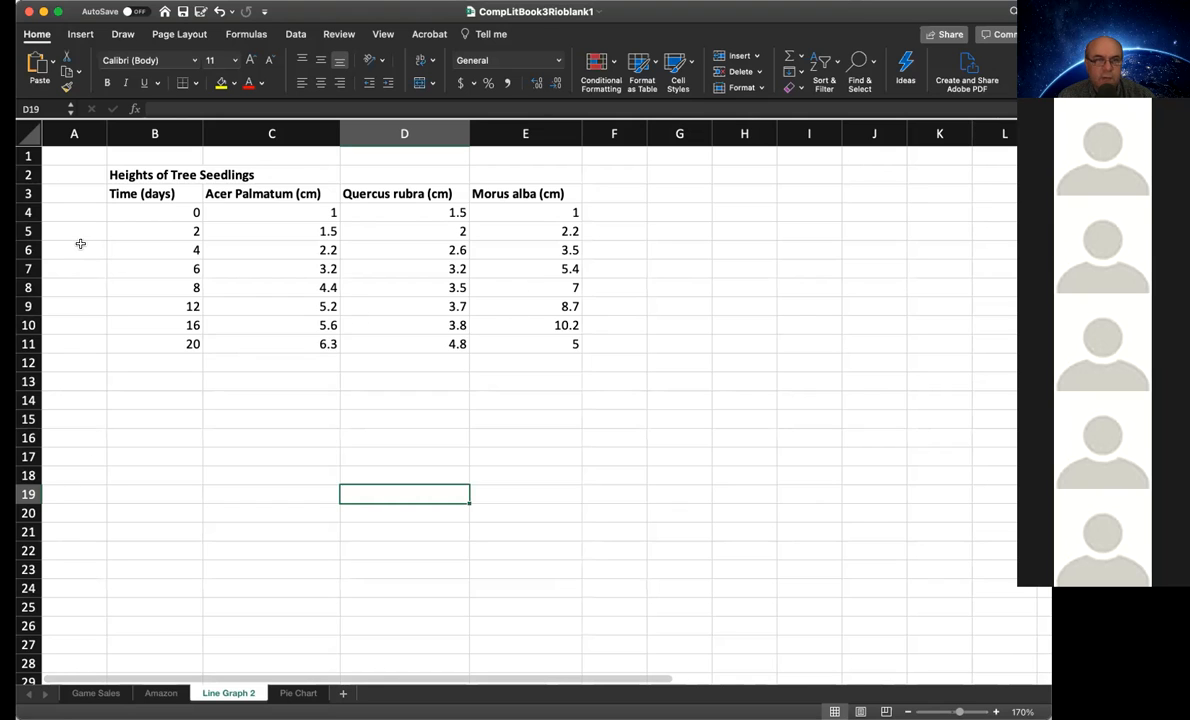
# - Delete the empty column A and narrow the Acer Palmatum column to about 16.7, Quercus rubra to about 15.5, and Morus alba slightly
pyautogui.rightClick(76, 132)
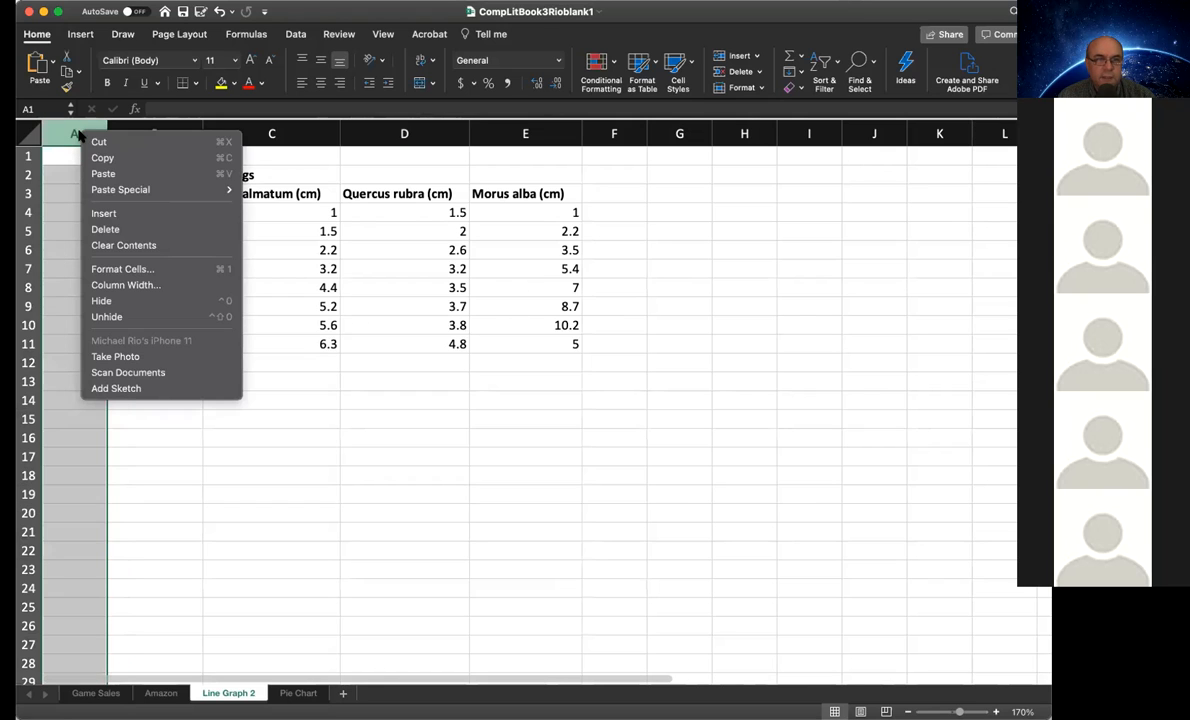
pyautogui.click(122, 230)
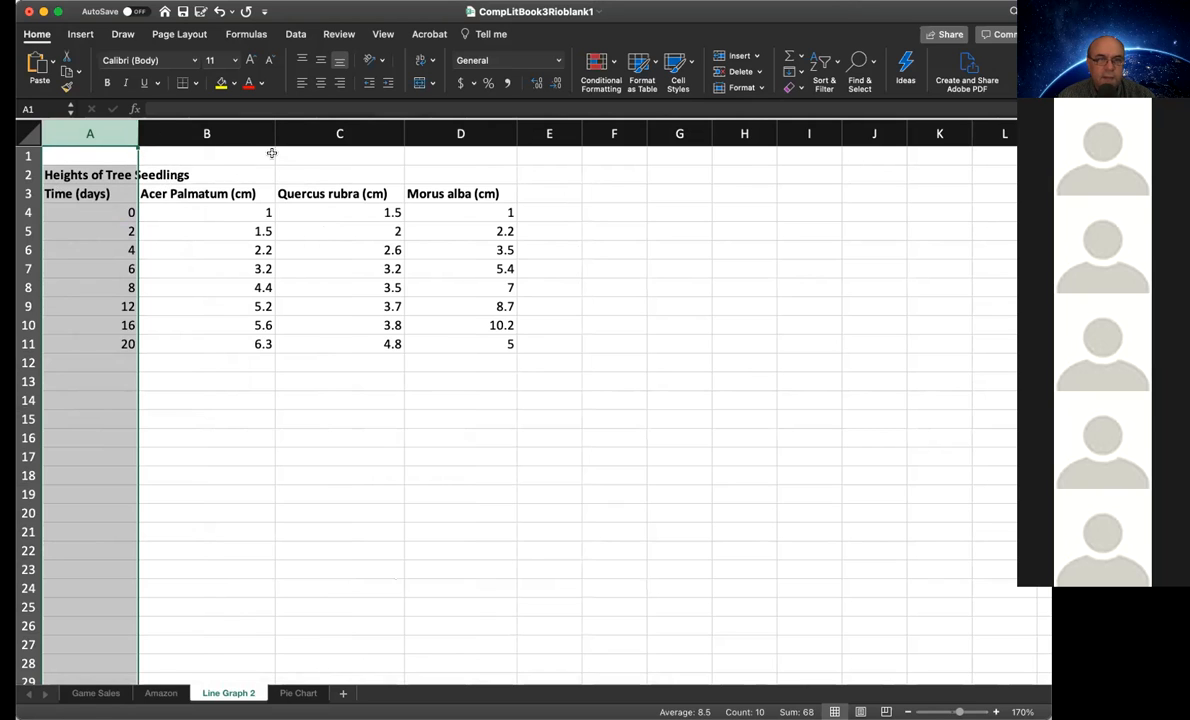
pyautogui.moveTo(273, 137); pyautogui.dragTo(267, 136)
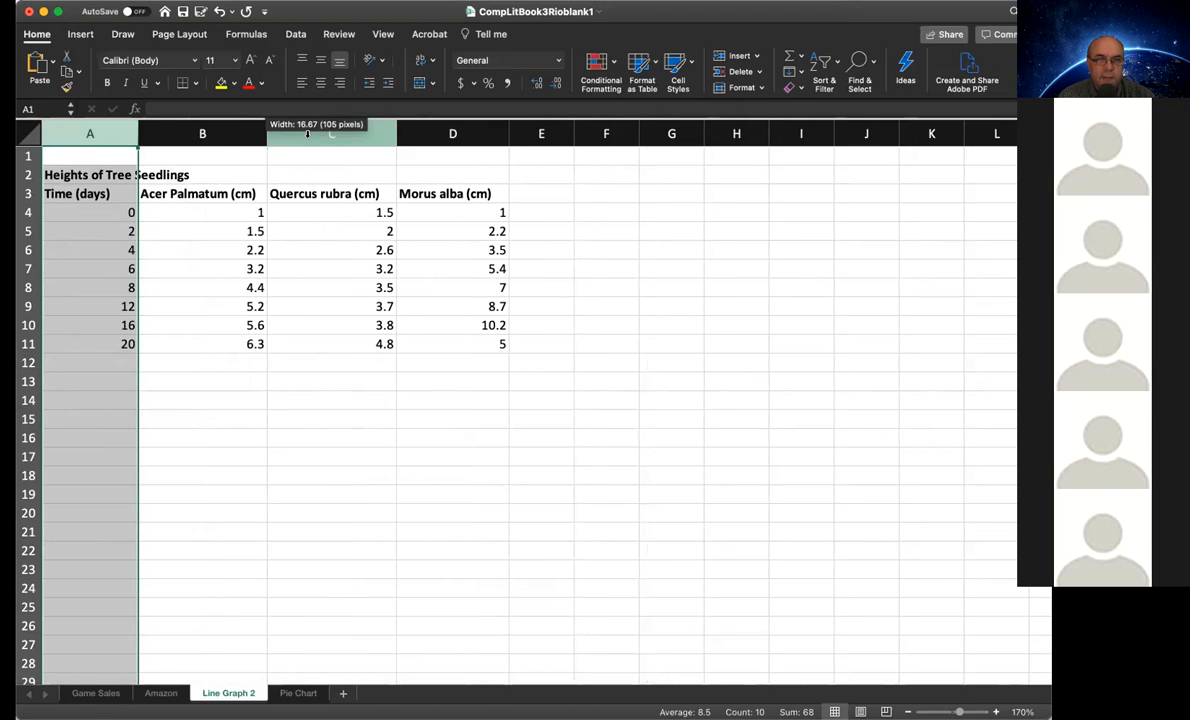
pyautogui.moveTo(395, 128); pyautogui.dragTo(386, 130)
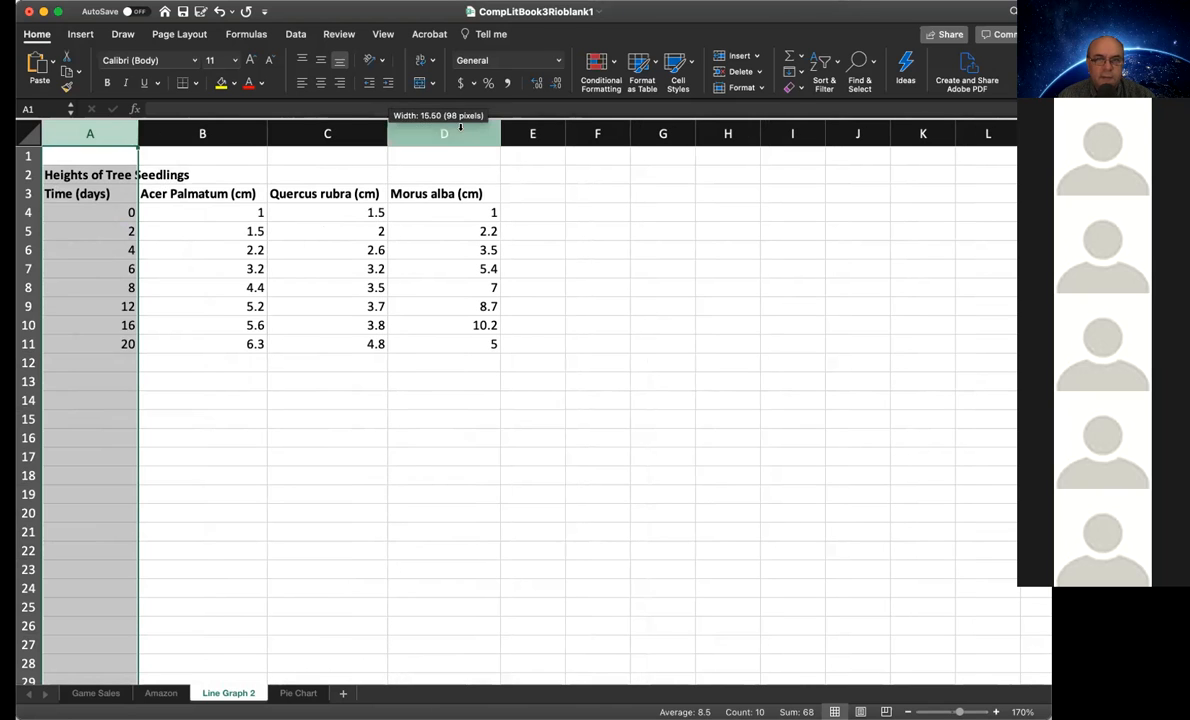
pyautogui.moveTo(502, 133); pyautogui.dragTo(496, 133)
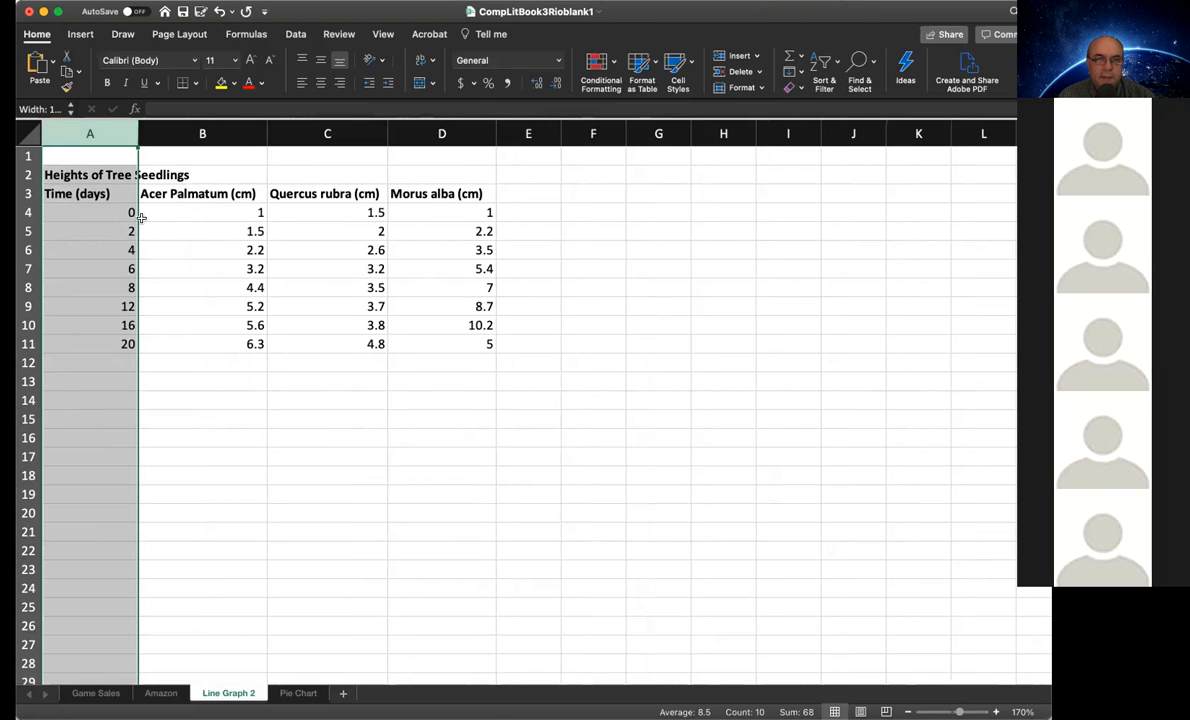
# - Center the seedling data values in cells A4:D11 horizontally
pyautogui.moveTo(110, 212); pyautogui.dragTo(460, 344)
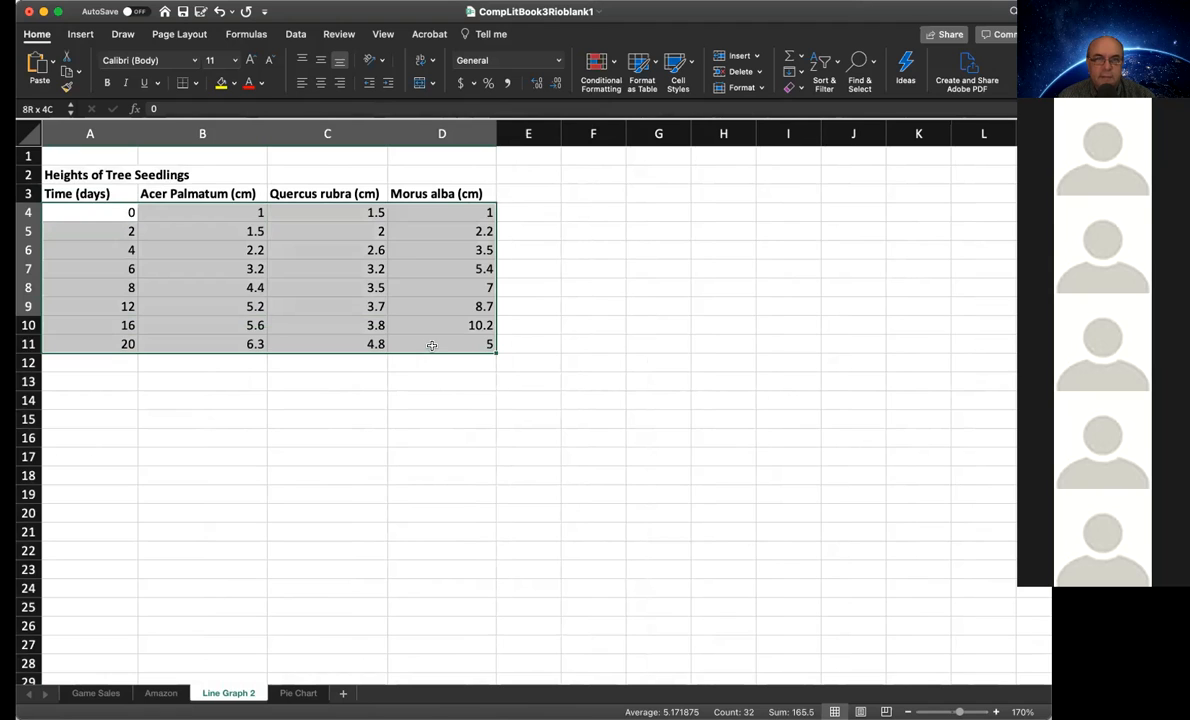
pyautogui.click(320, 84)
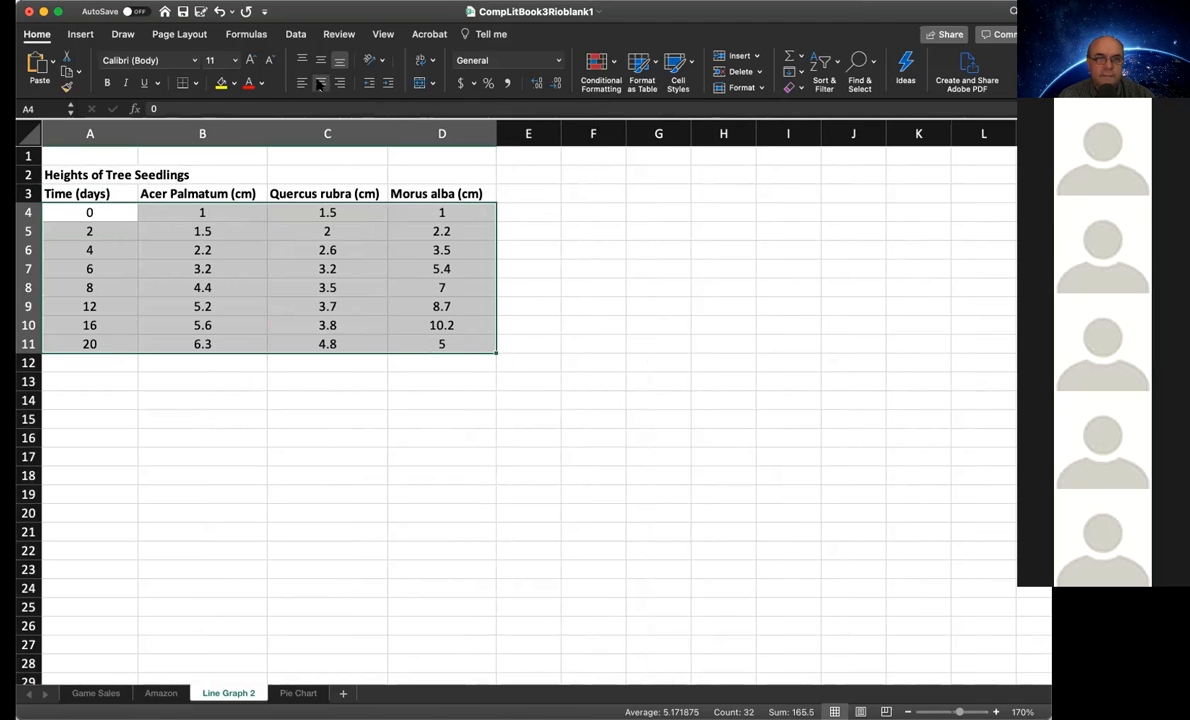
pyautogui.click(327, 490)
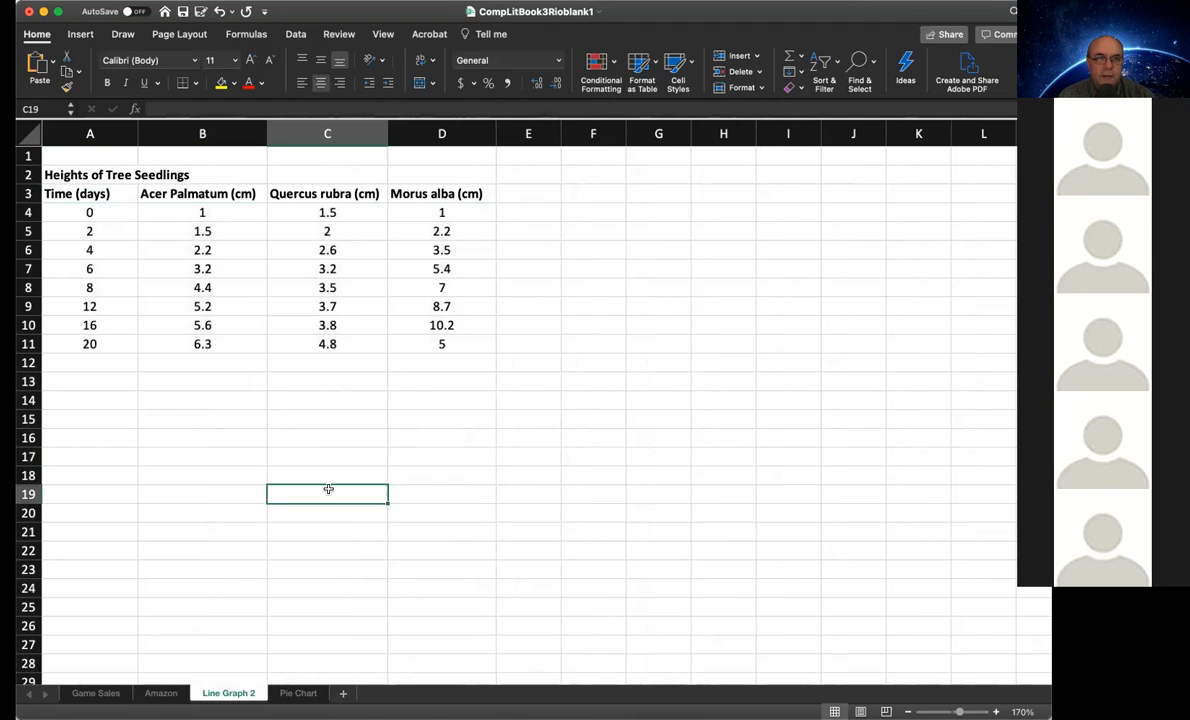
# - Enlarge the "Heights of Tree Seedlings" title in cell A2 to font size 16
pyautogui.click(46, 173)
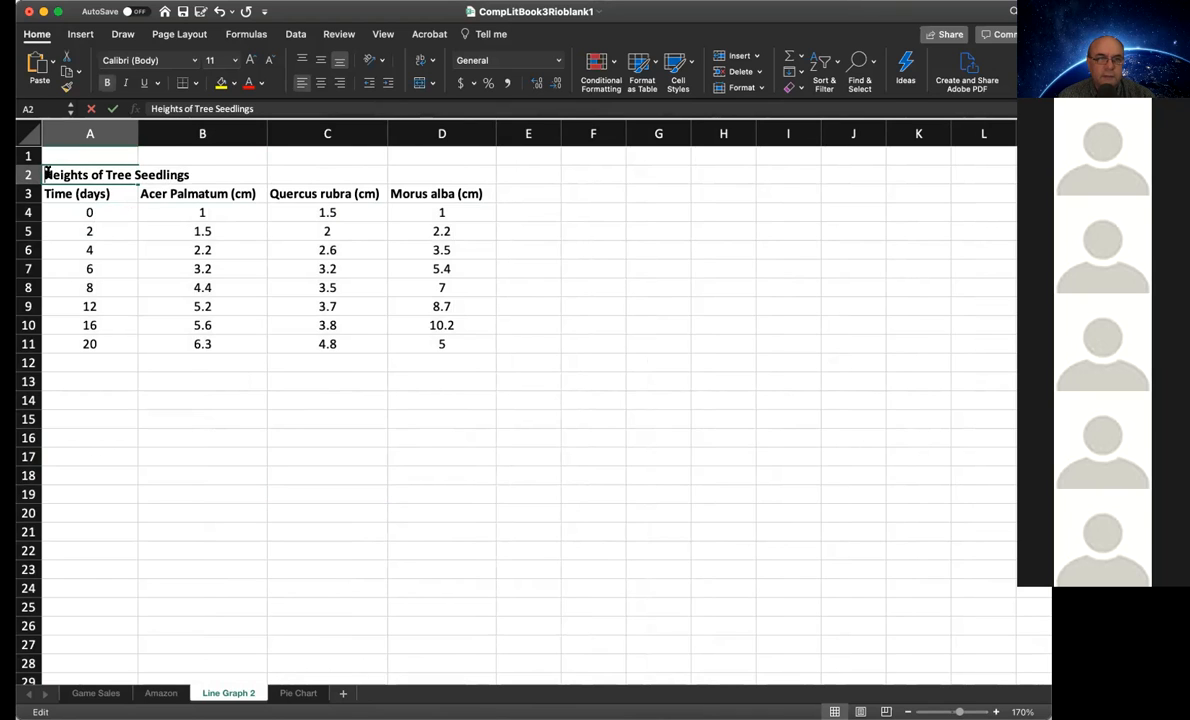
pyautogui.doubleClick(46, 173)
pyautogui.moveTo(46, 173); pyautogui.dragTo(202, 174)
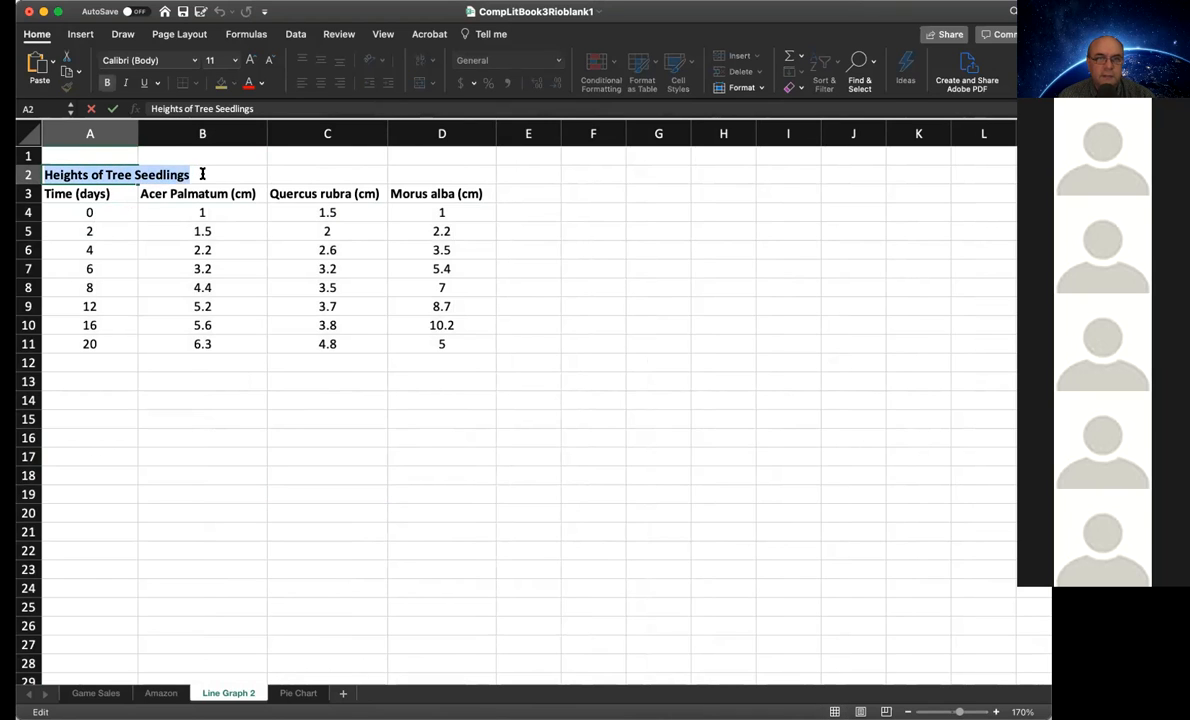
pyautogui.click(250, 61)
pyautogui.click(250, 61)
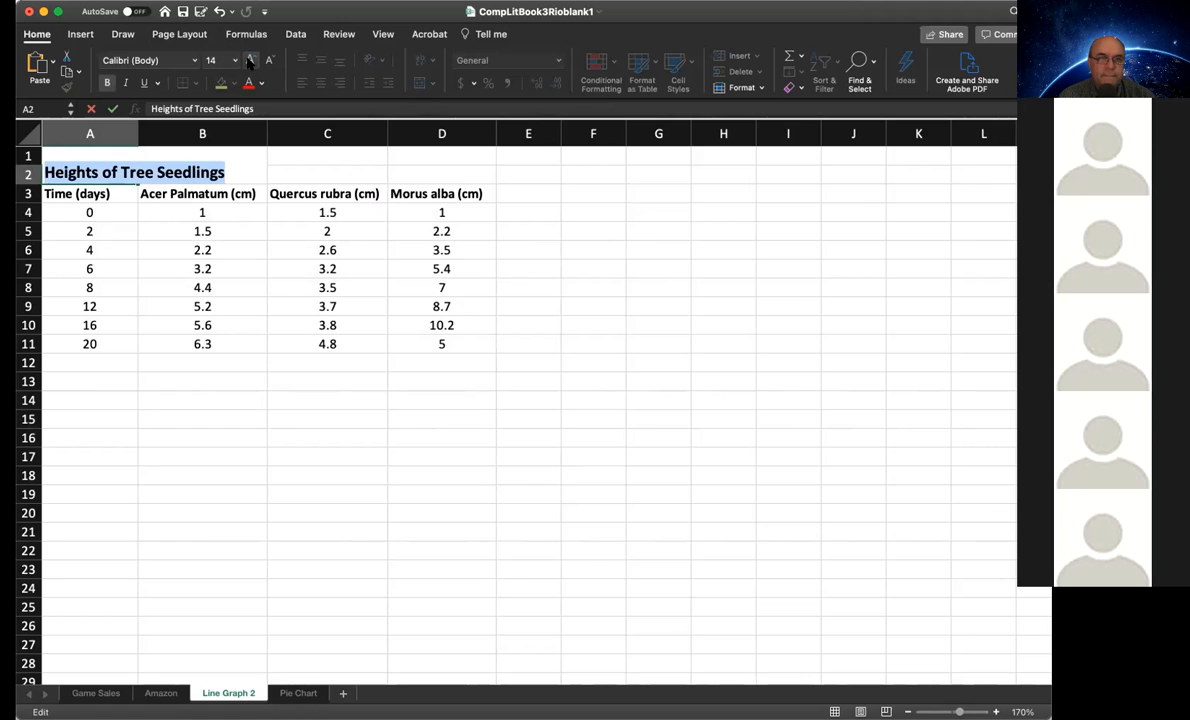
pyautogui.click(250, 61)
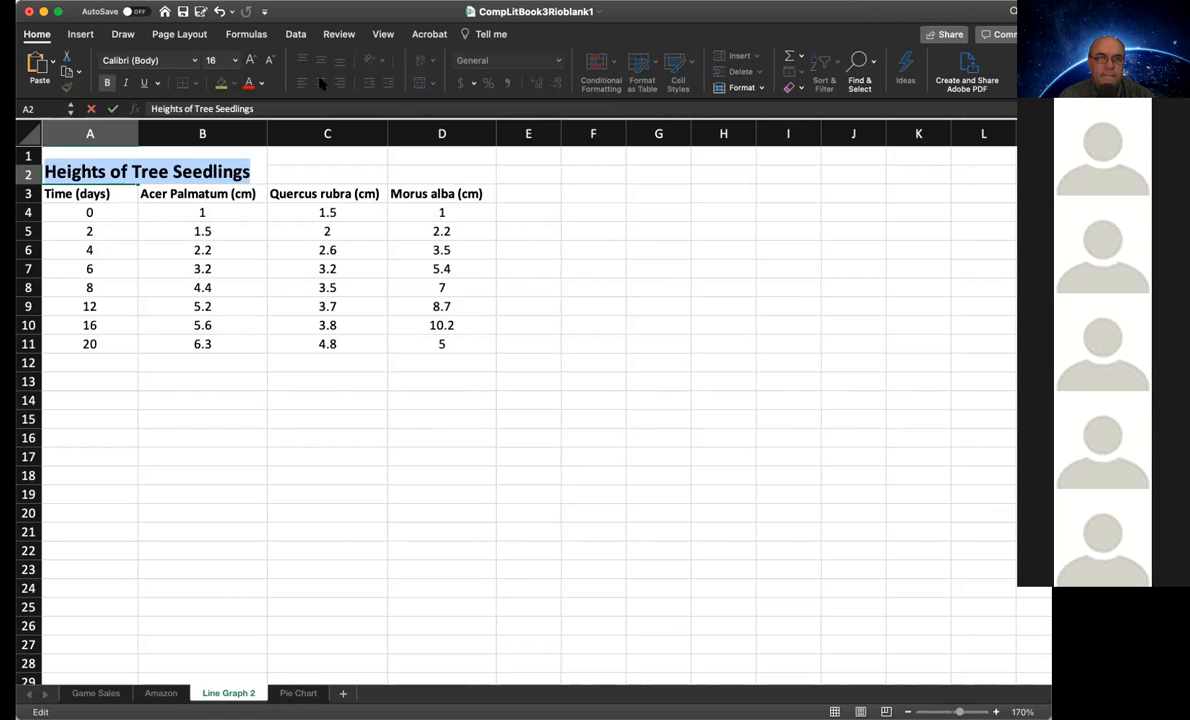
pyautogui.click(412, 481)
# - Color the text of the column headings in A3:D3 red
pyautogui.moveTo(50, 199); pyautogui.dragTo(420, 200)
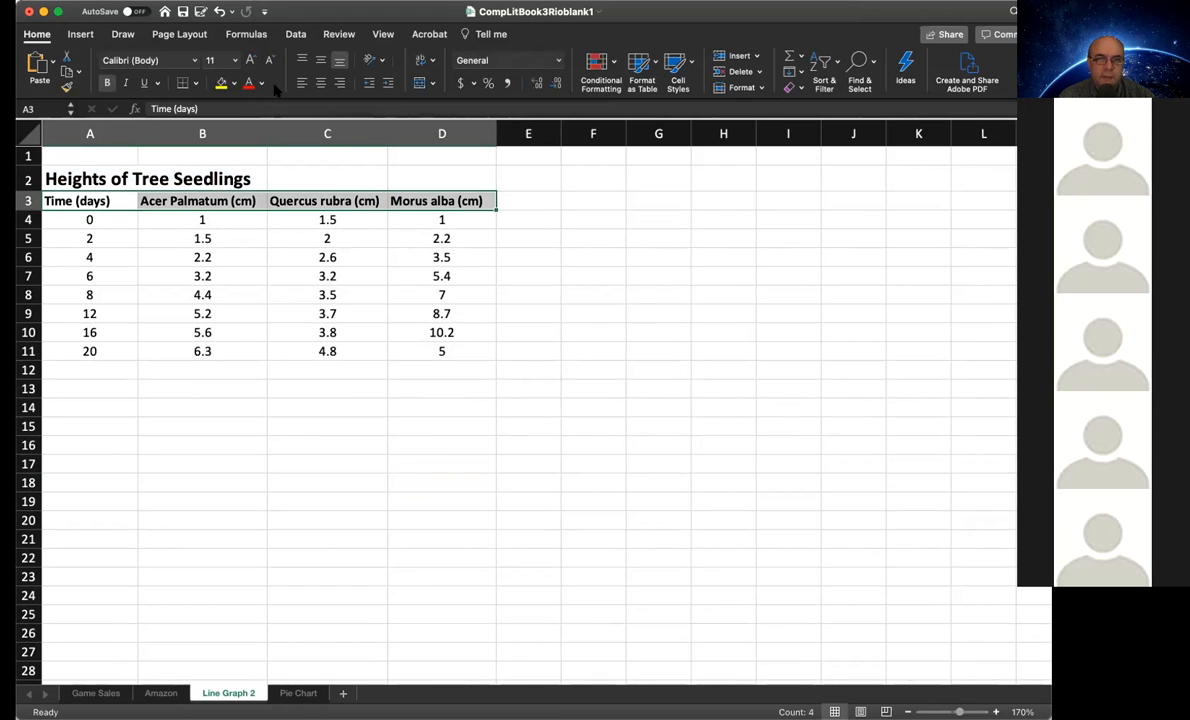
pyautogui.click(249, 83)
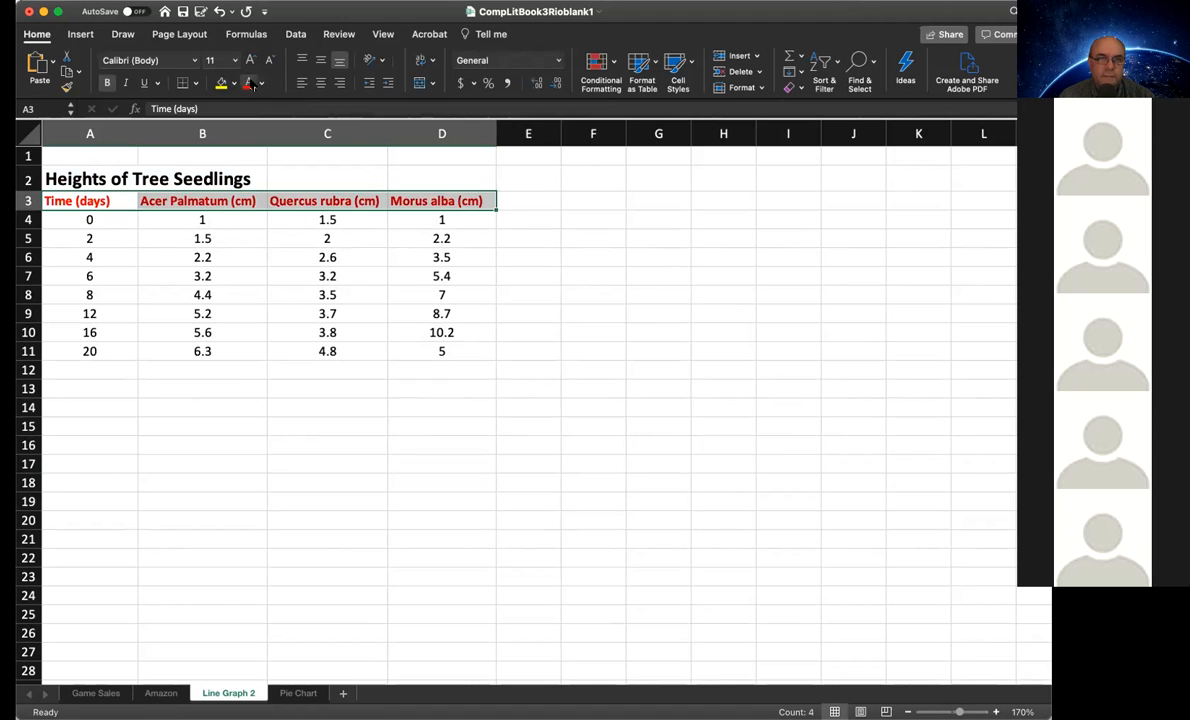
pyautogui.click(262, 468)
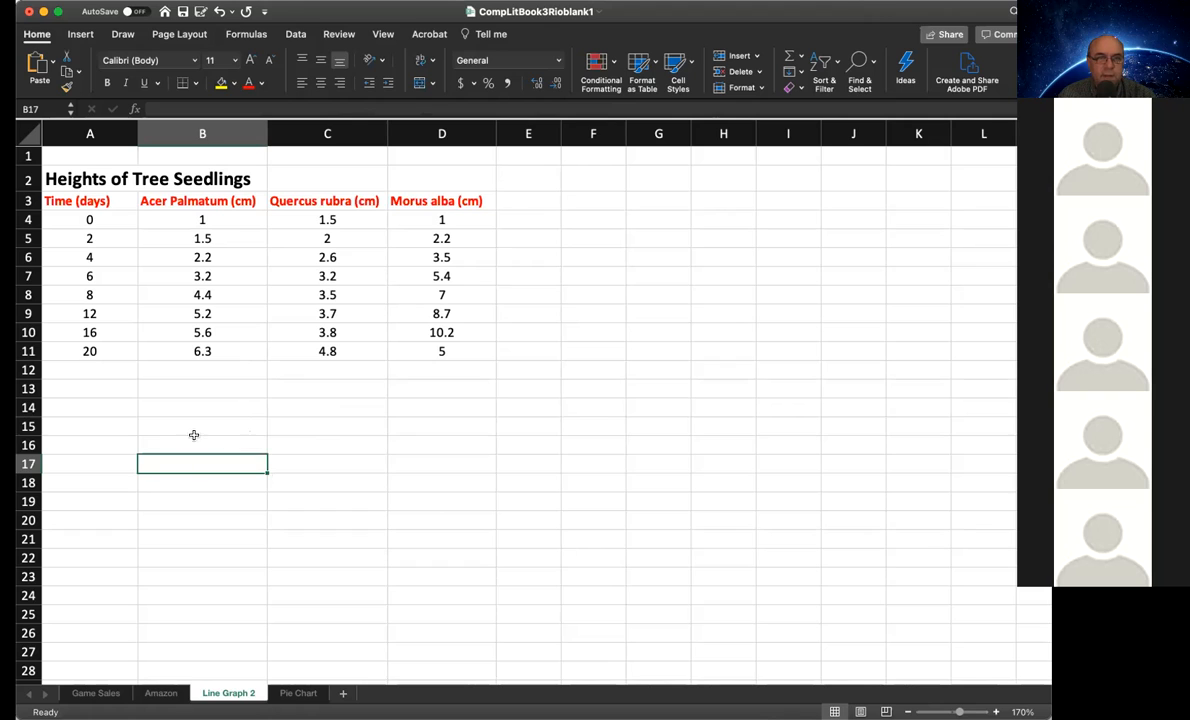
# - Select the tree seedling table with its column headings, cells A3:D11, as the source data for a chart
pyautogui.moveTo(54, 186); pyautogui.dragTo(419, 352)
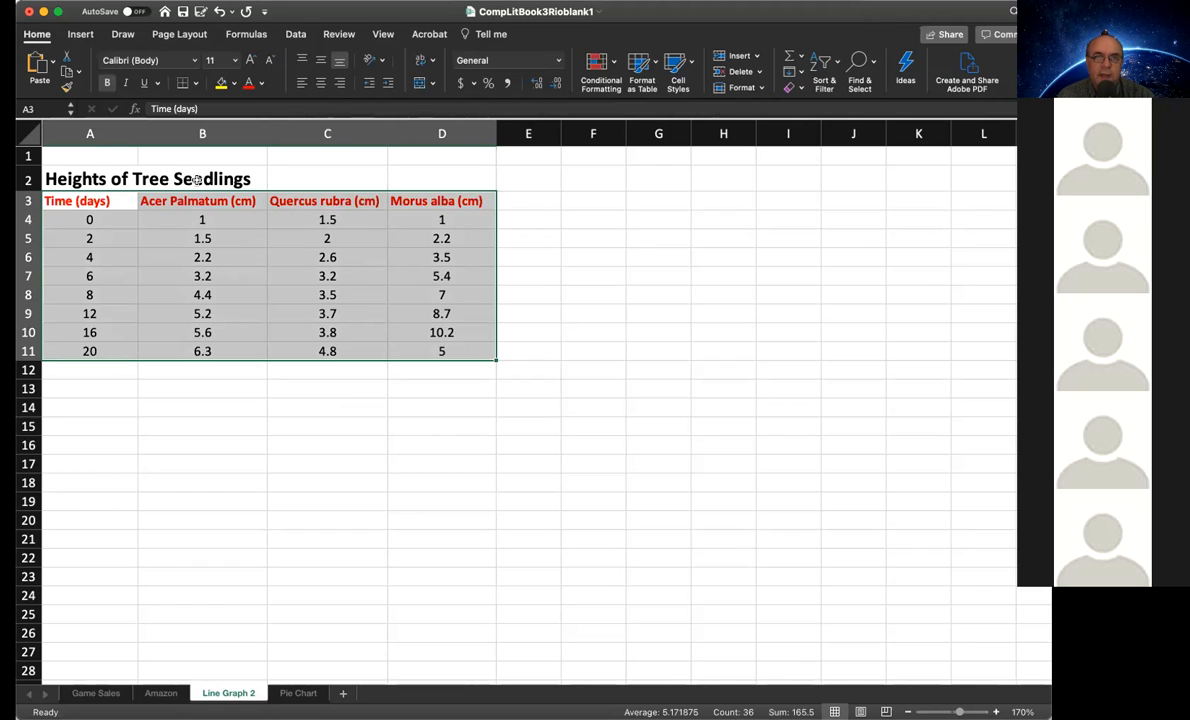
pyautogui.click(82, 36)
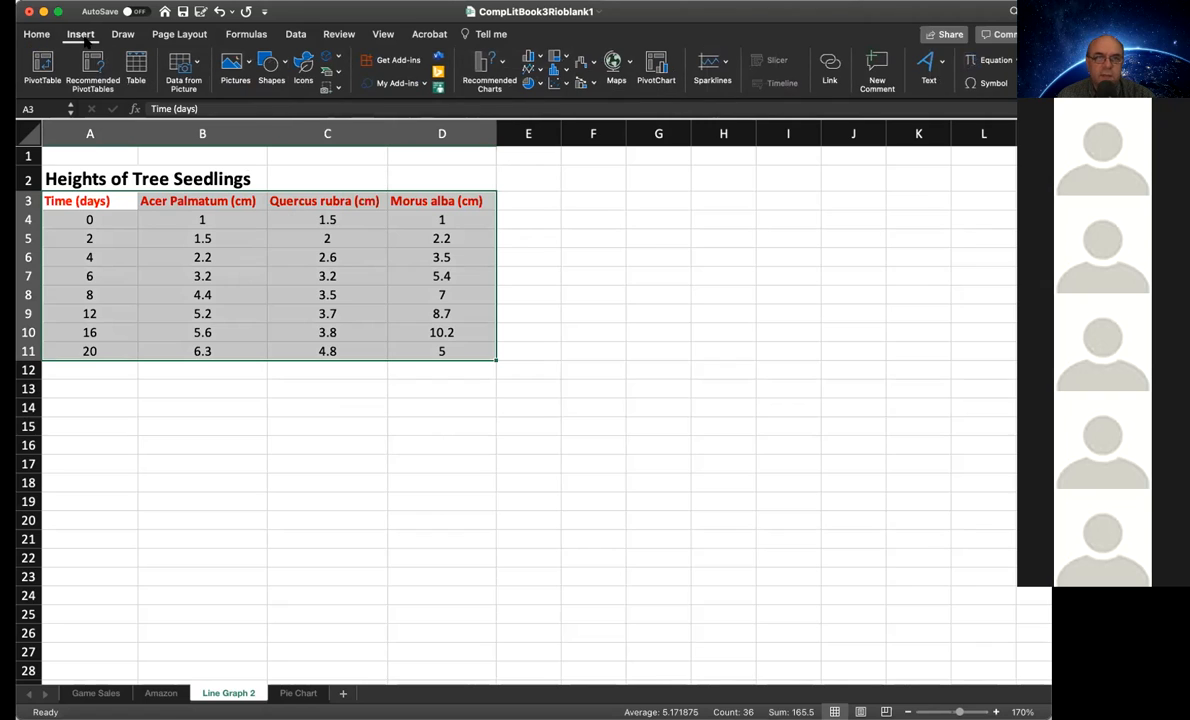
pyautogui.click(232, 12)
pyautogui.click(563, 10)
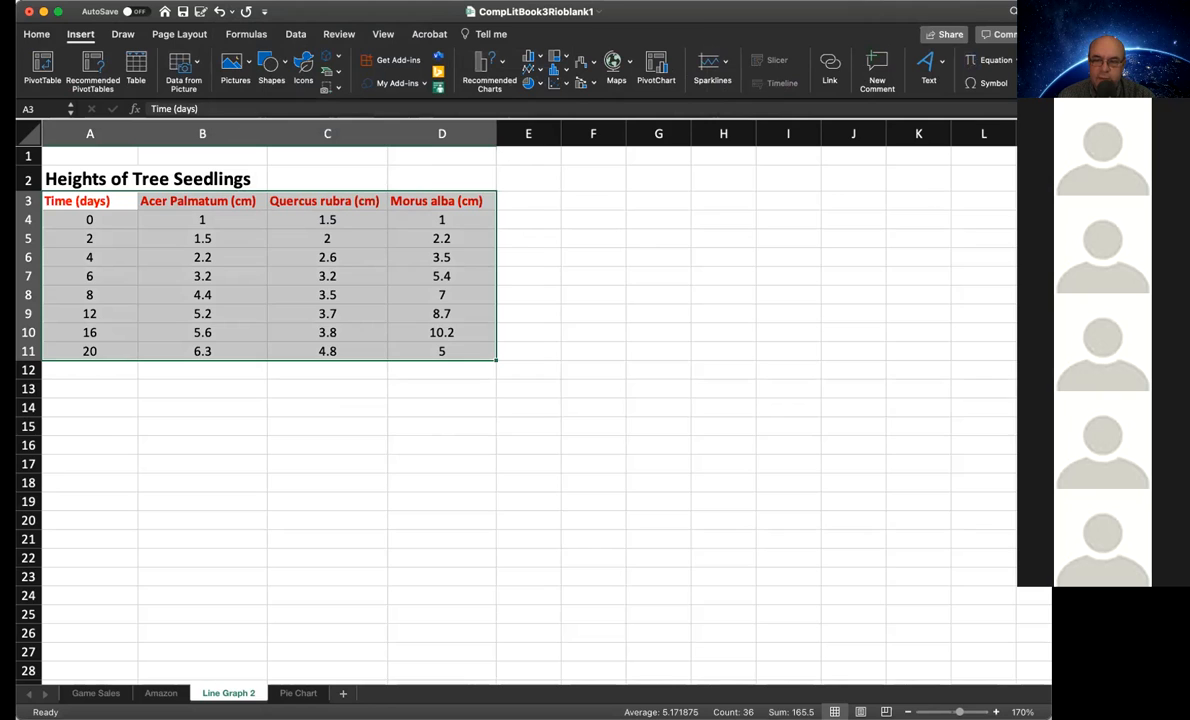
pyautogui.moveTo(1051, 718); pyautogui.dragTo(1067, 718)
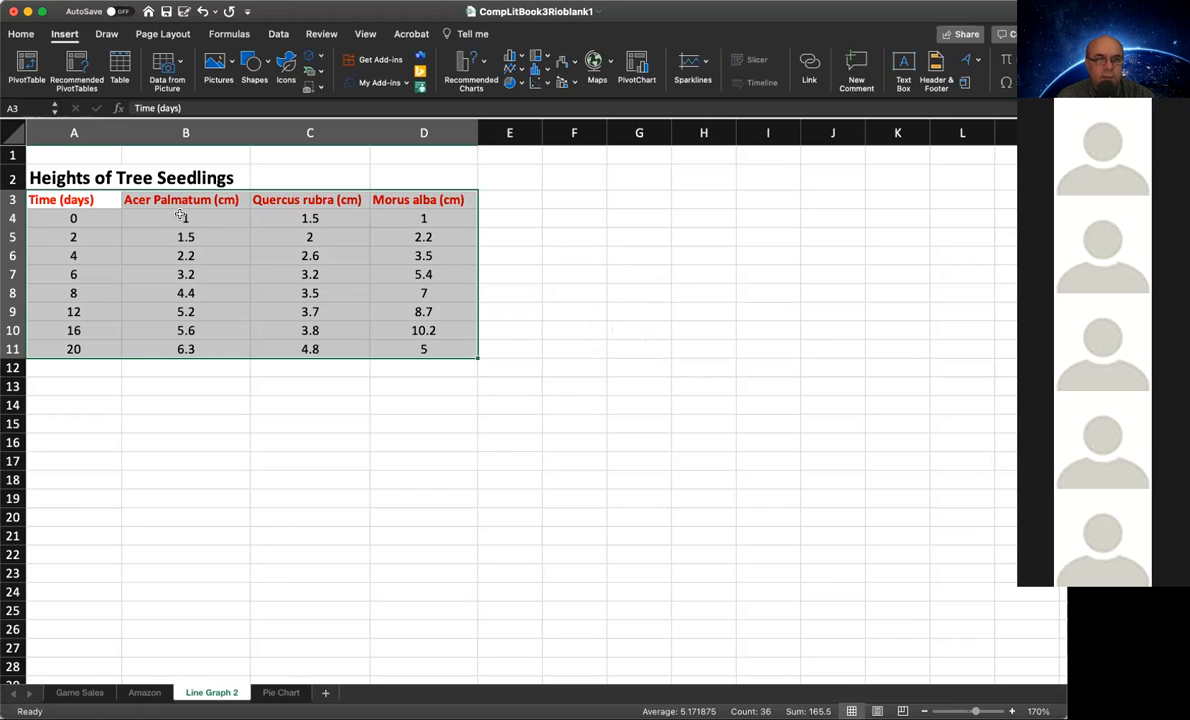
# - Try a markers-only scatter chart of the seedling data and delete it again
pyautogui.click(463, 66)
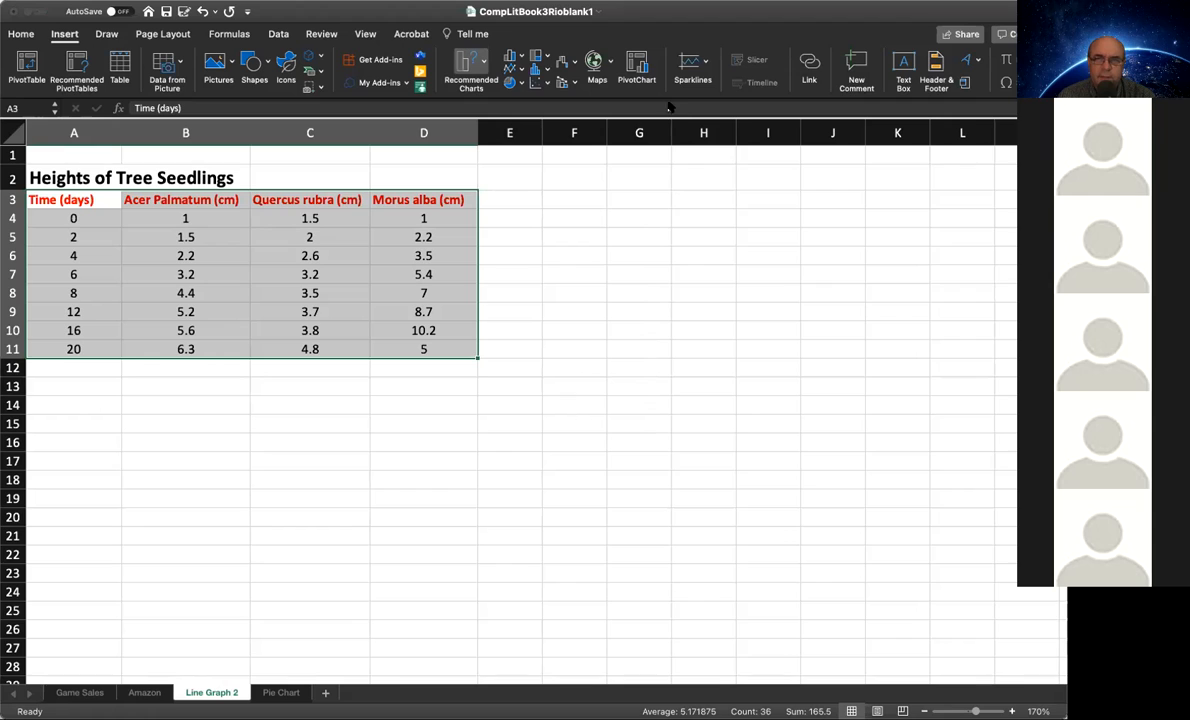
pyautogui.click(610, 20)
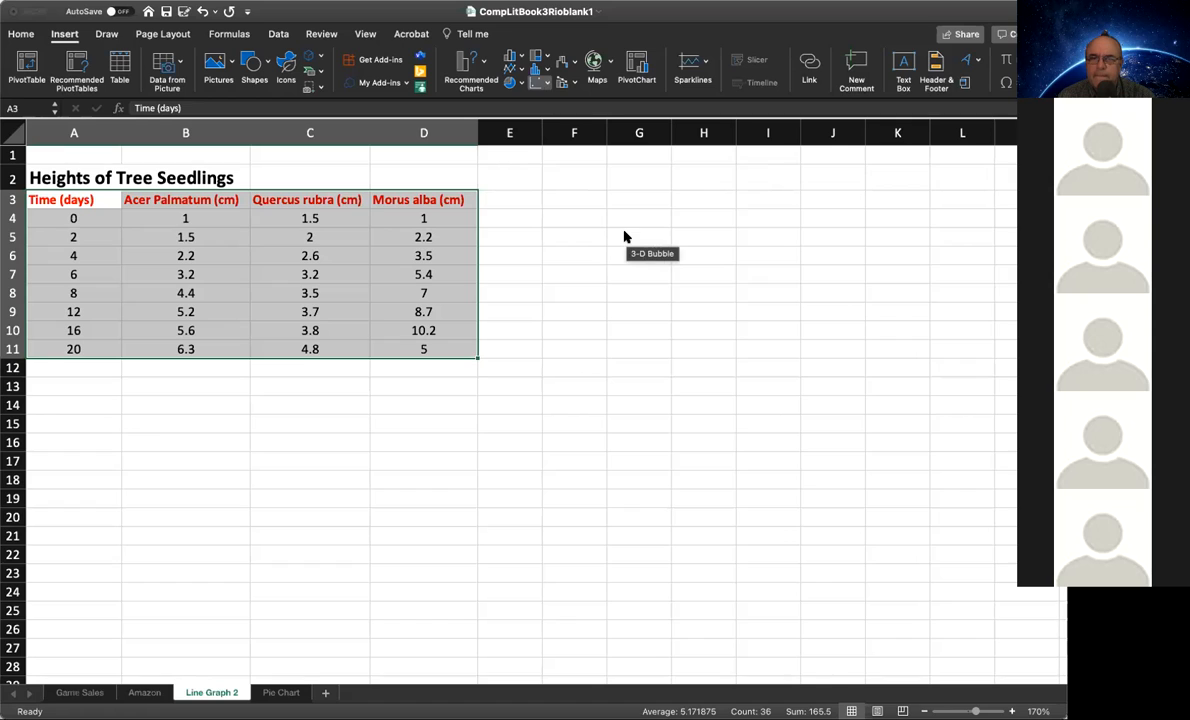
pyautogui.click(553, 145)
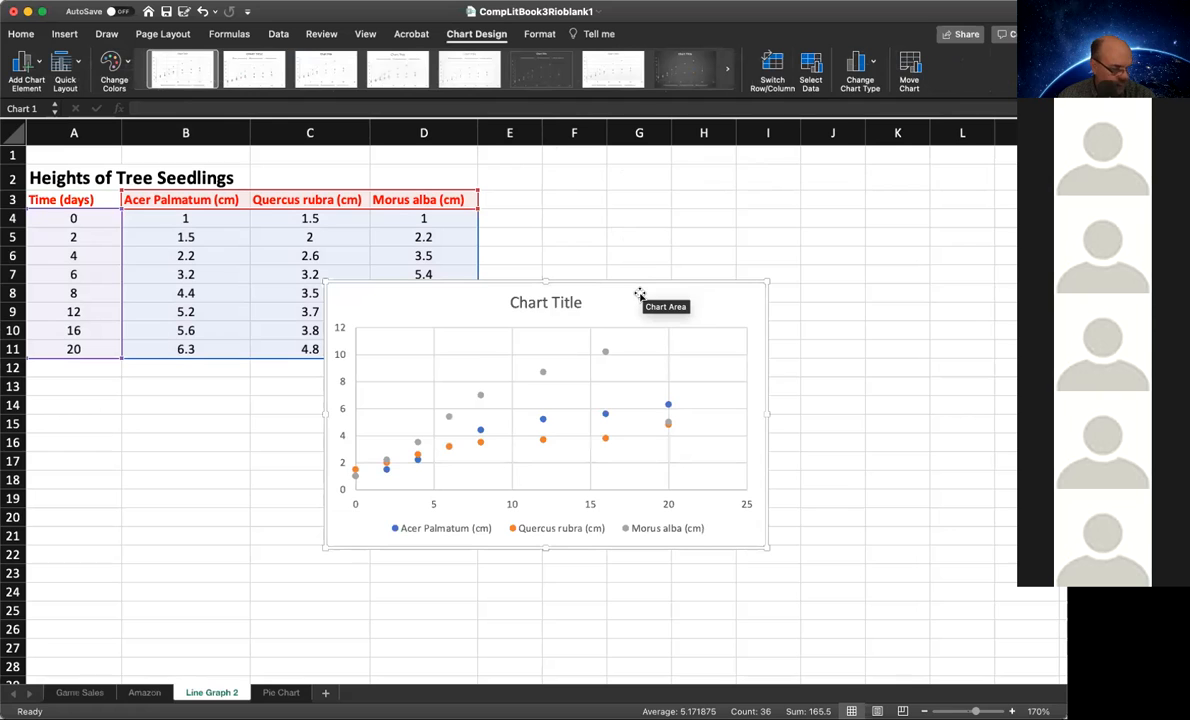
pyautogui.moveTo(640, 295); pyautogui.dragTo(752, 342)
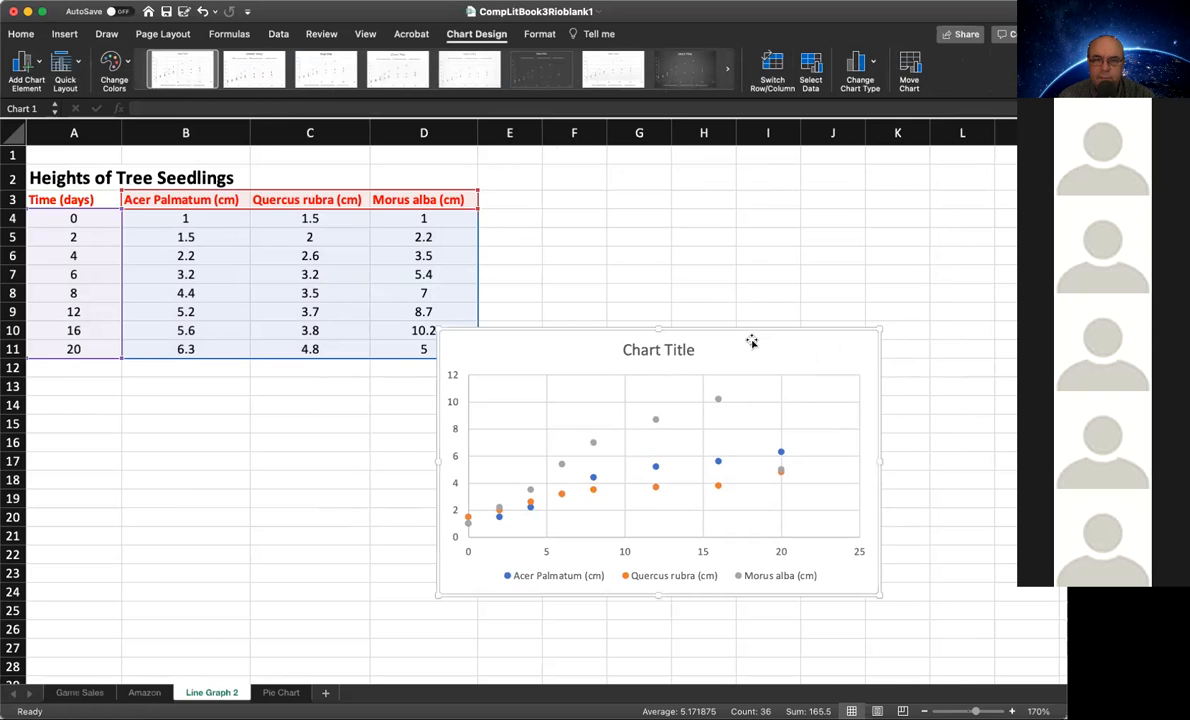
pyautogui.press('BackSpace')
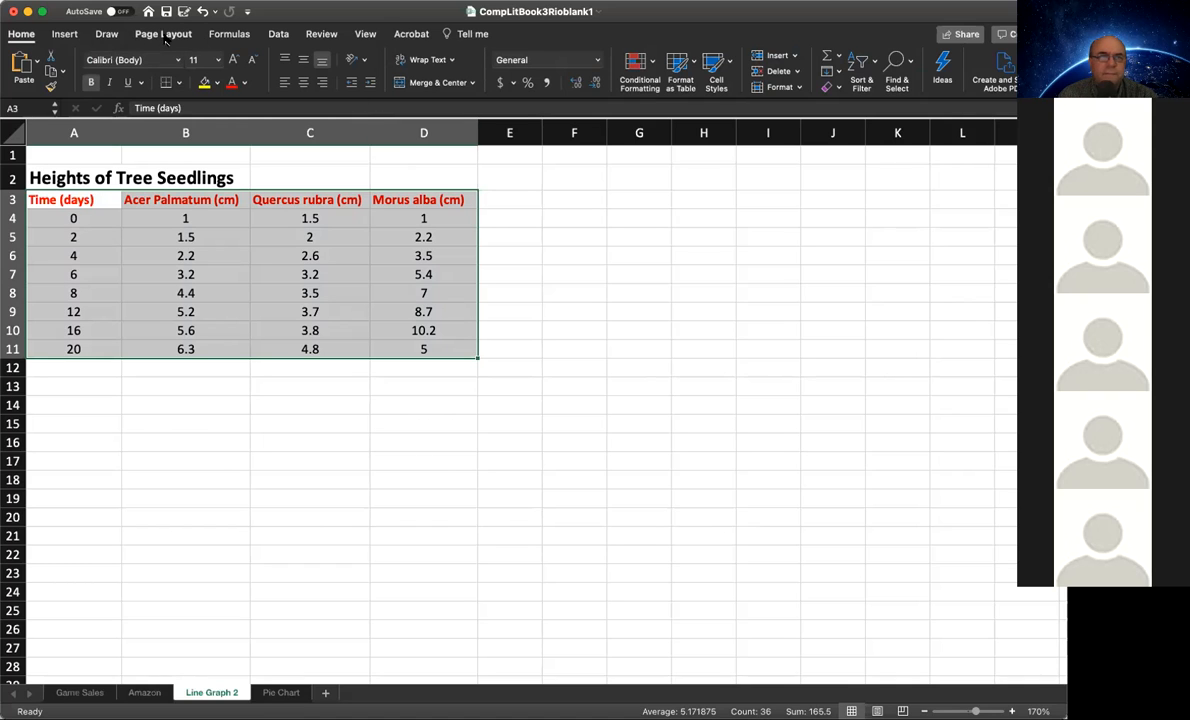
# - Insert a scatter chart with smooth lines and markers from the seedling data and place it below the table
pyautogui.click(65, 33)
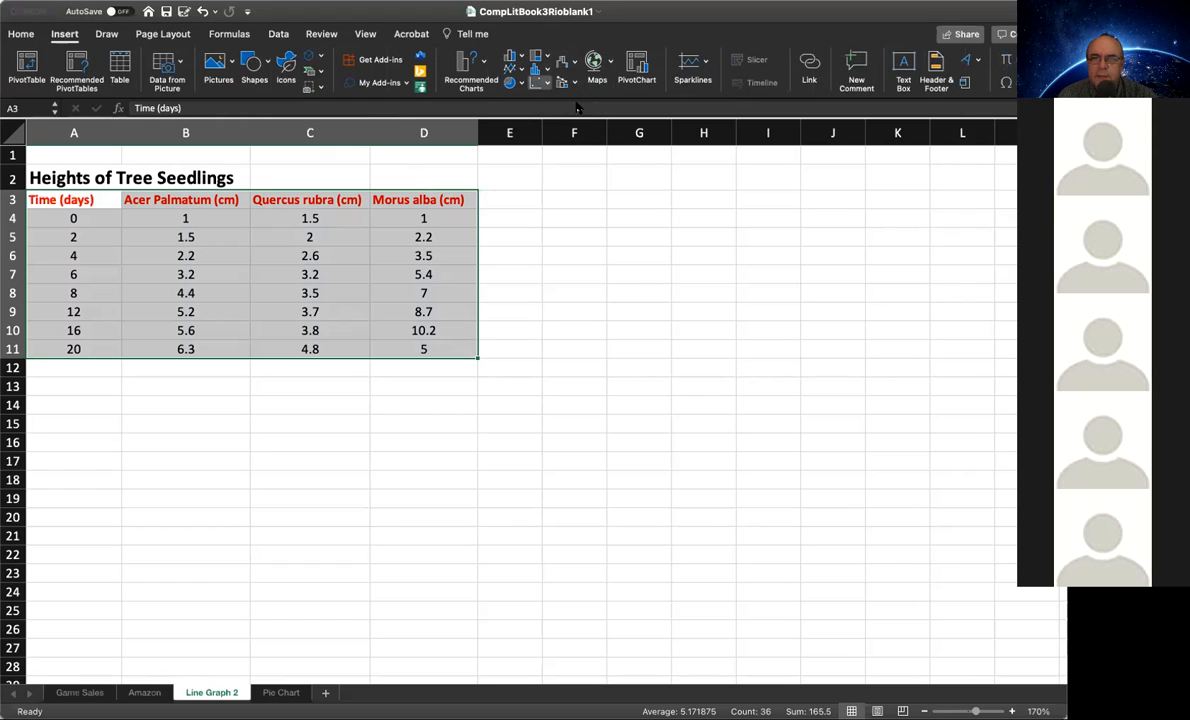
pyautogui.click(633, 160)
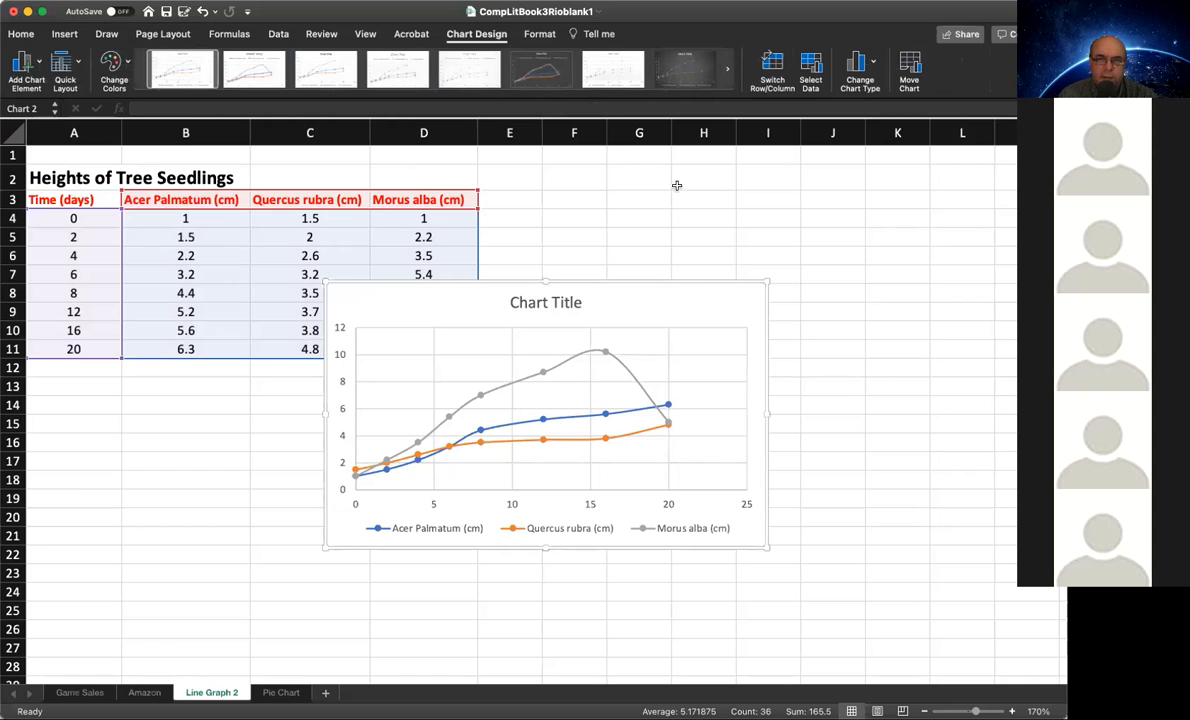
pyautogui.moveTo(667, 296); pyautogui.dragTo(831, 226)
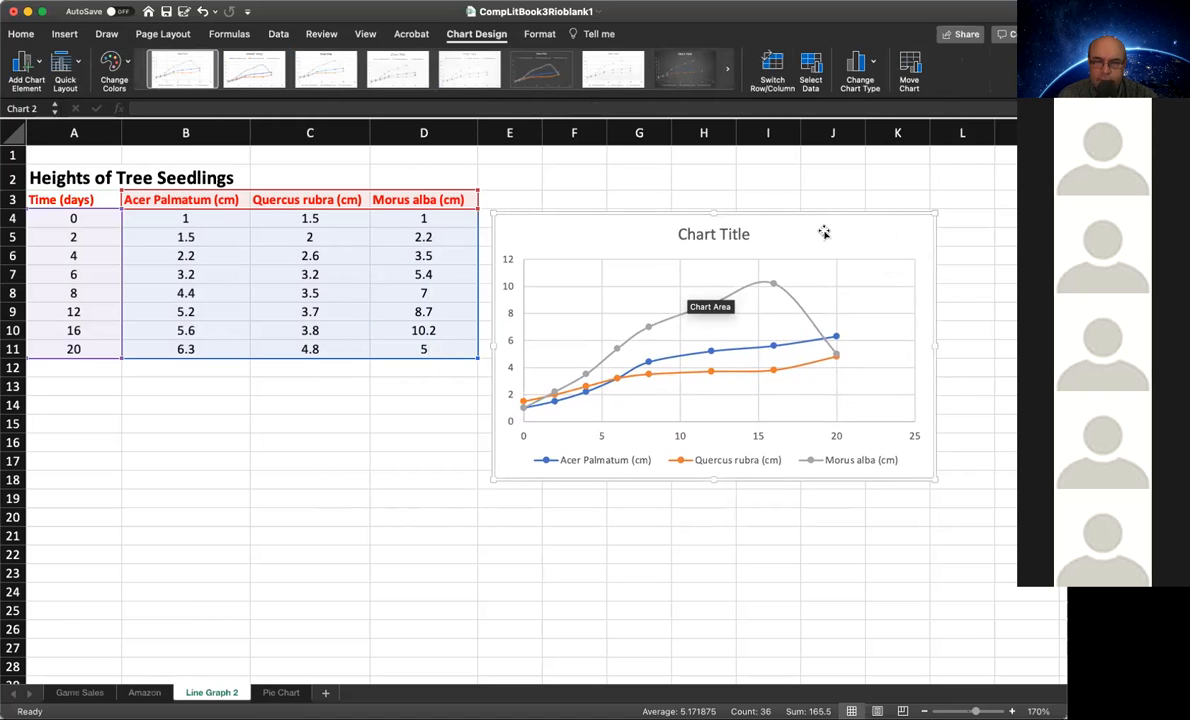
pyautogui.moveTo(797, 220); pyautogui.dragTo(630, 383)
pyautogui.scroll(-1, 797, 285)
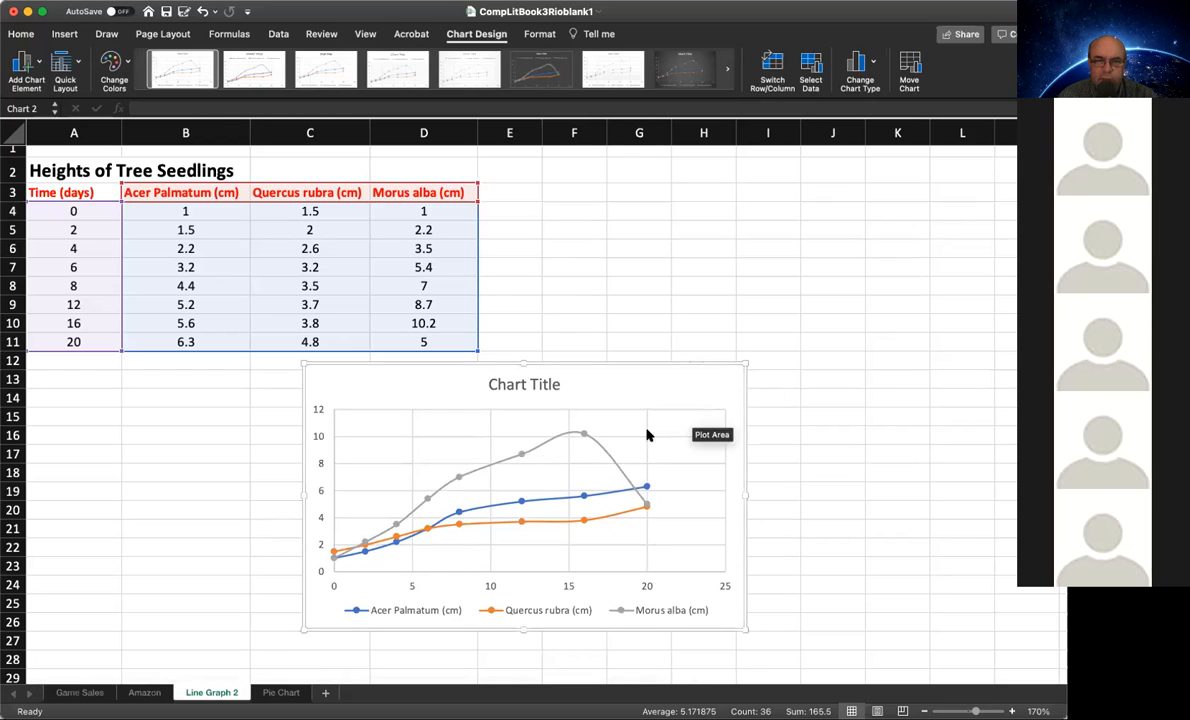
# - Replace the placeholder chart title with "Heights of Tree Seedlings"
pyautogui.click(511, 384)
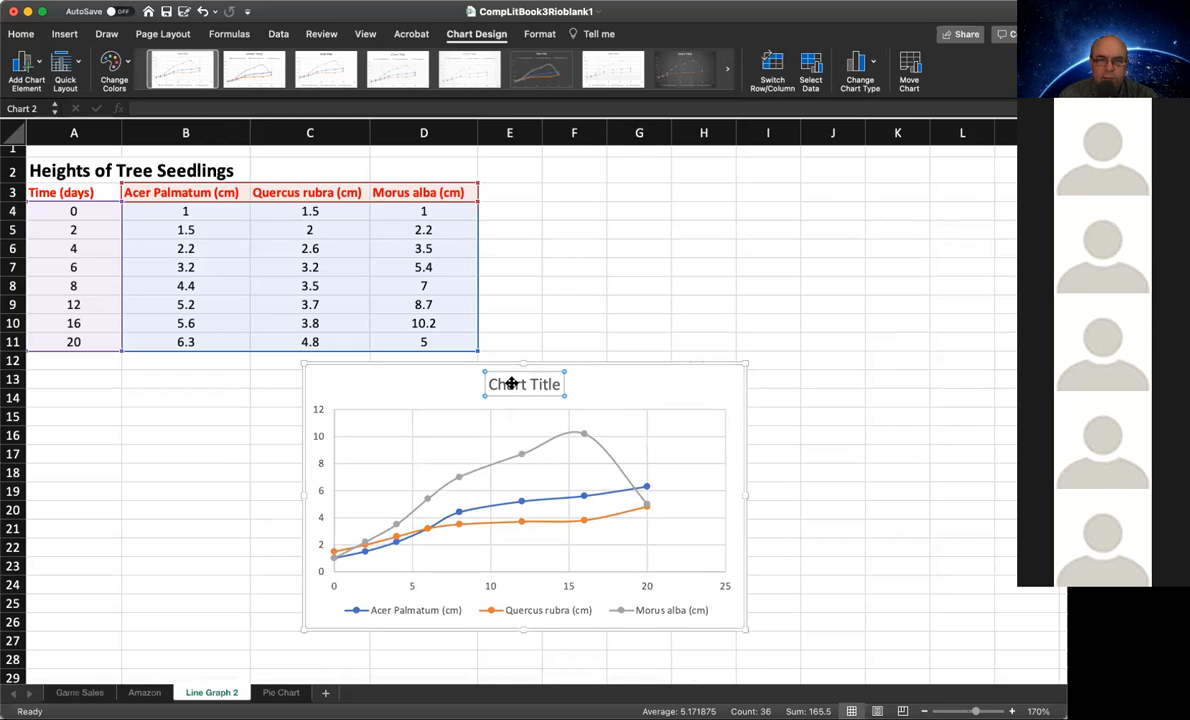
pyautogui.doubleClick(511, 384)
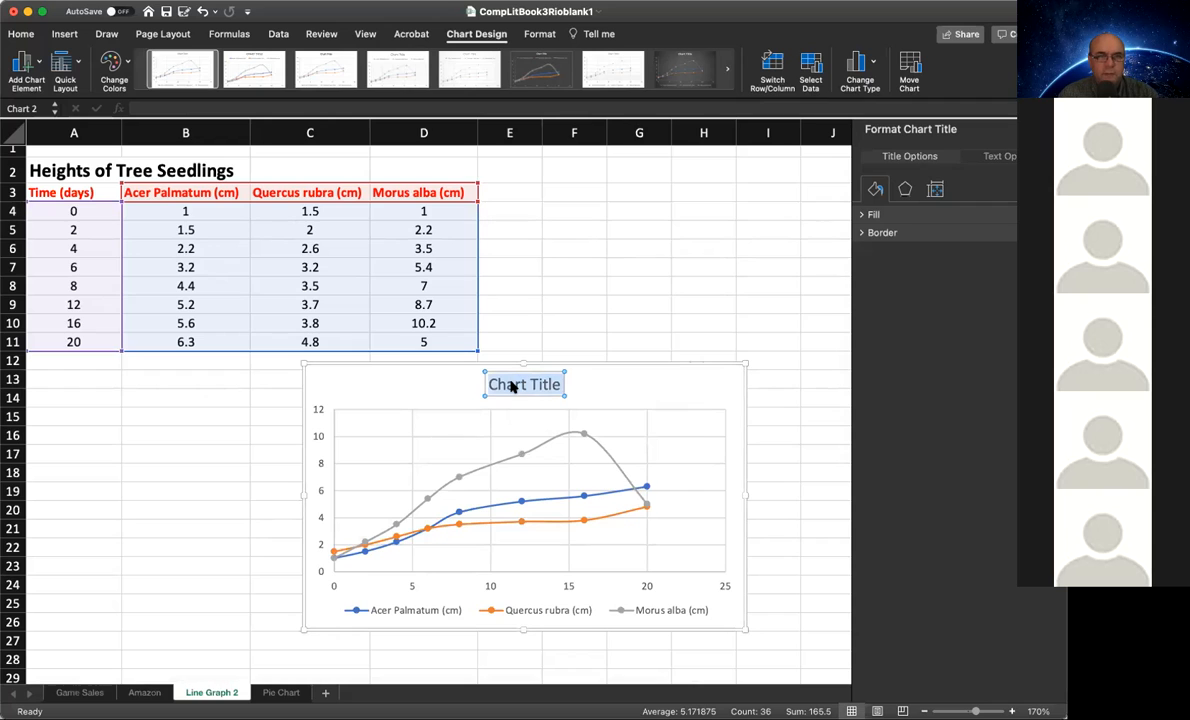
pyautogui.write('Heig')
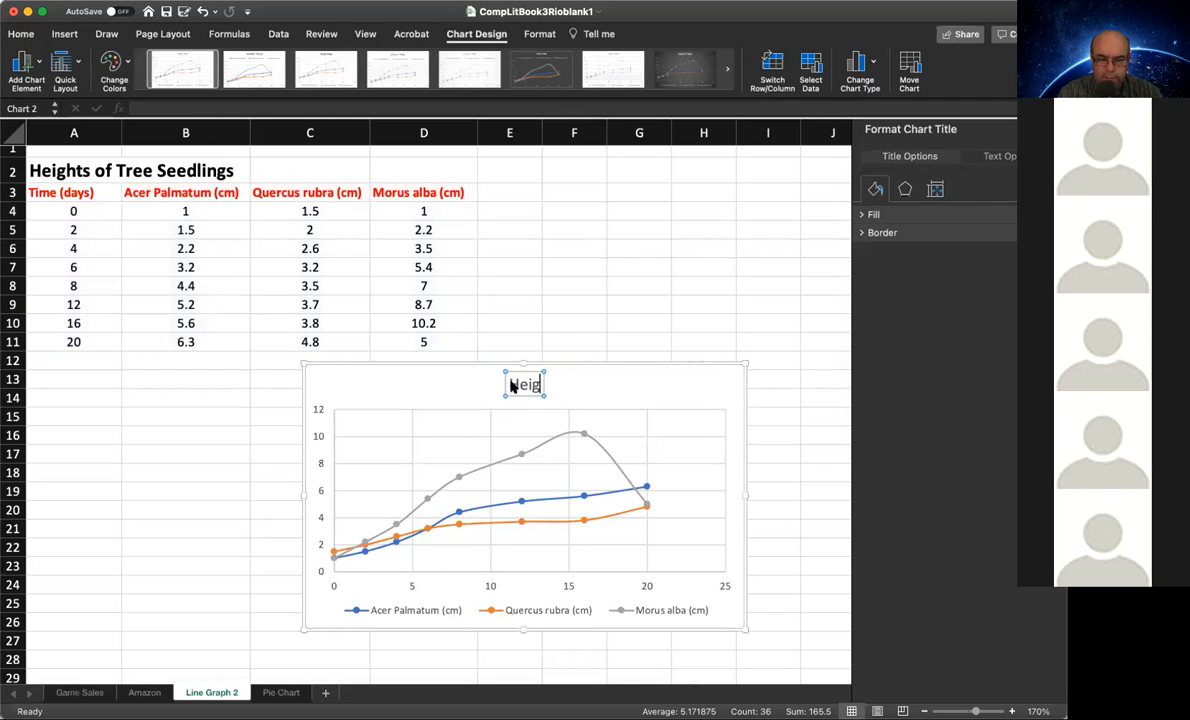
pyautogui.write('hts of Tre')
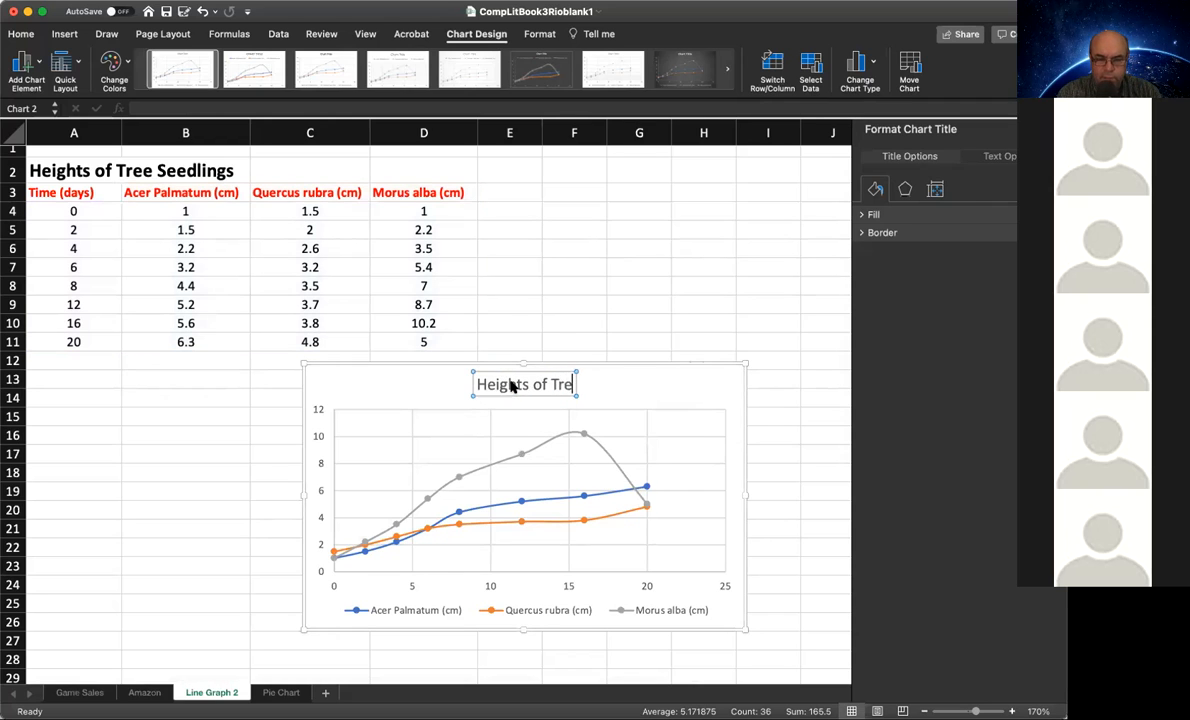
pyautogui.write('e Seedlings')
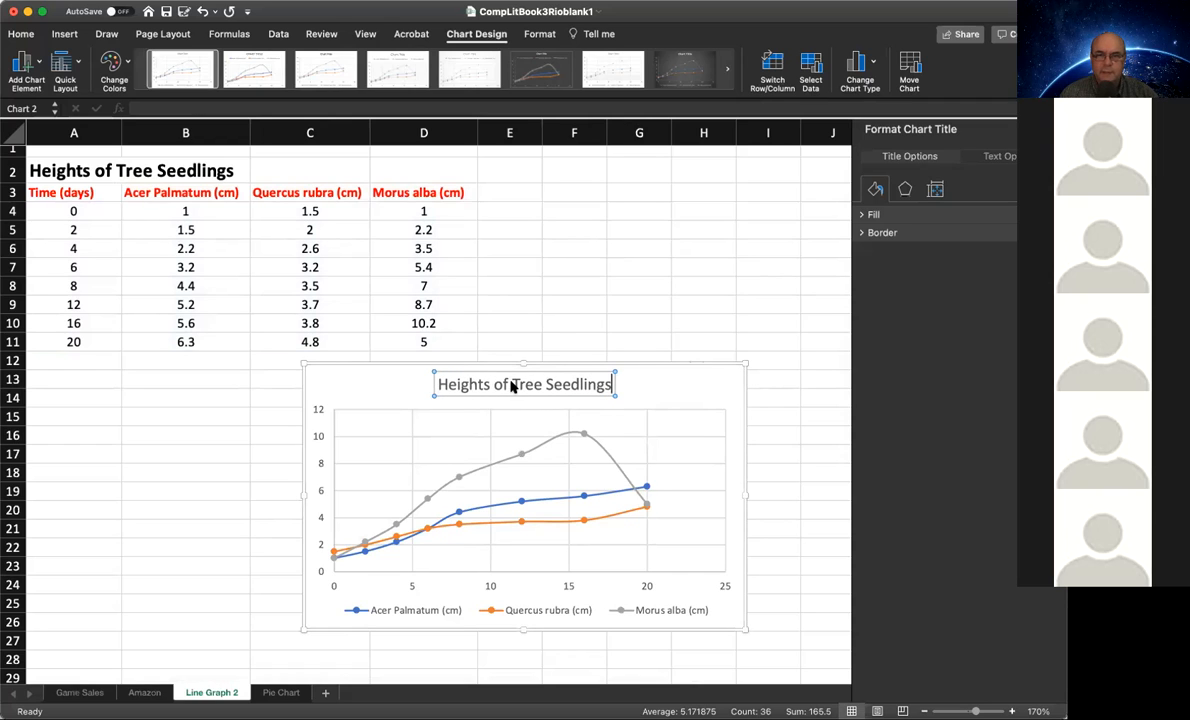
pyautogui.click(683, 378)
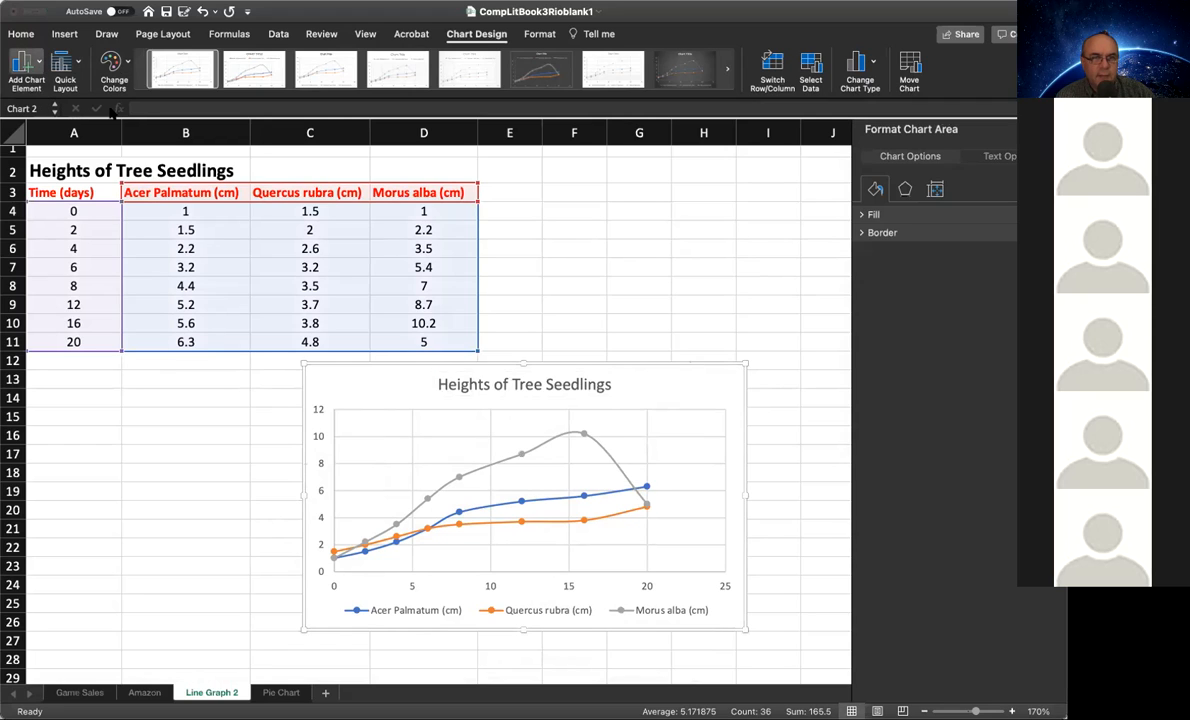
# - Add a vertical axis title to the chart and name it "CM"
pyautogui.click(158, 133)
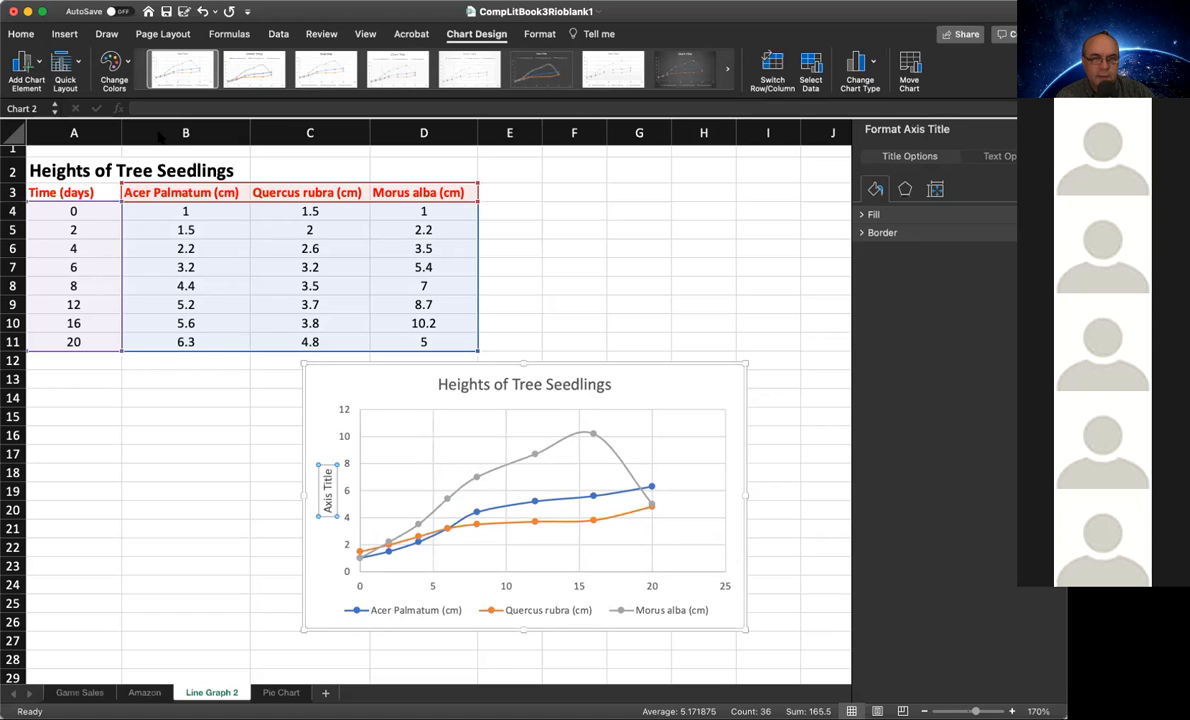
pyautogui.click(326, 484)
pyautogui.tripleClick(326, 484)
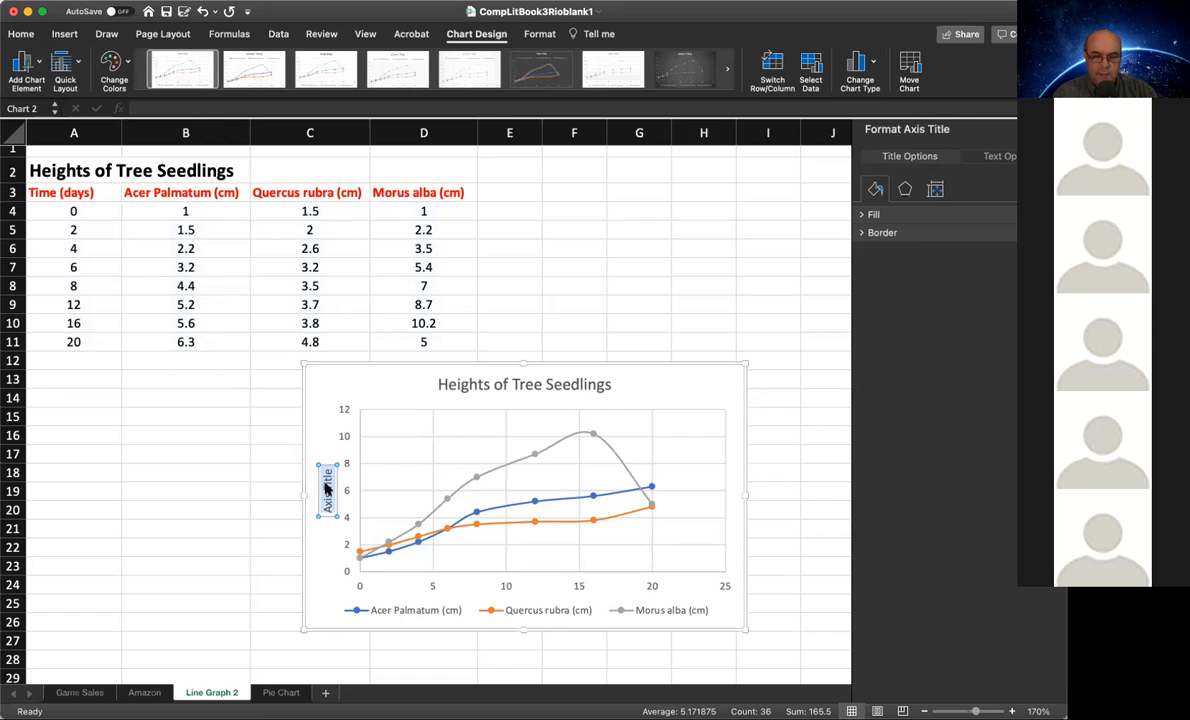
pyautogui.write('H')
pyautogui.write('M')
pyautogui.click(326, 421)
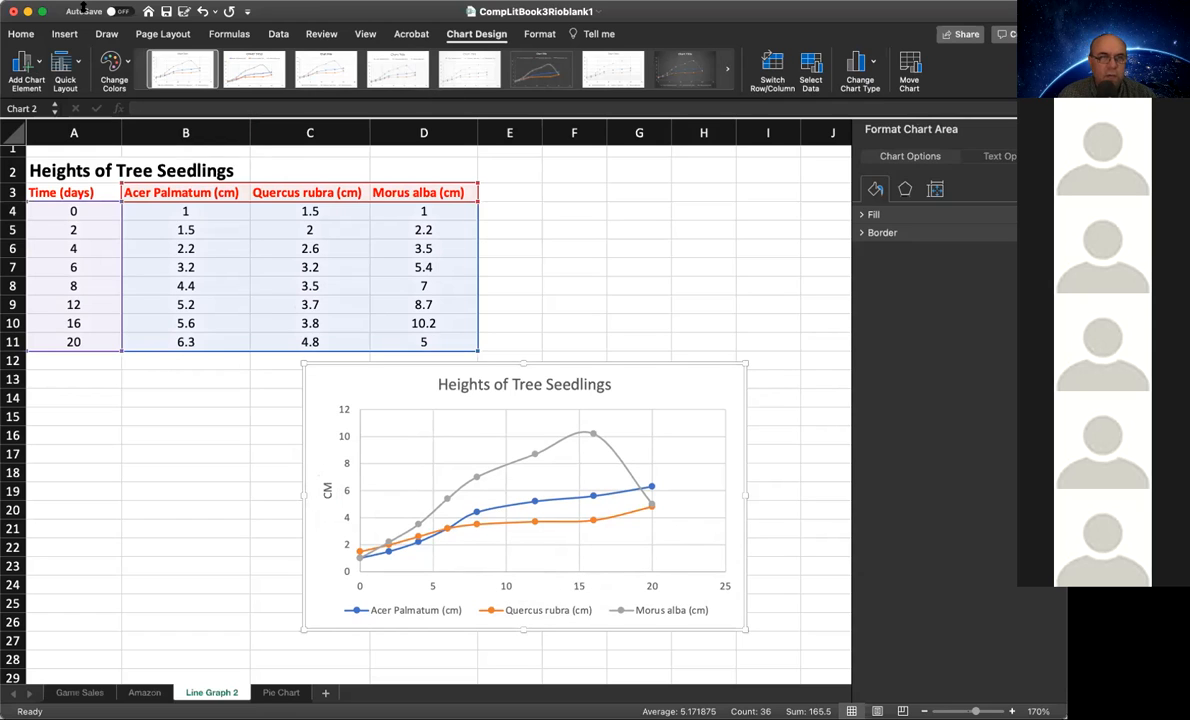
# - Add a horizontal axis title to the chart and name it "Days"
pyautogui.click(27, 70)
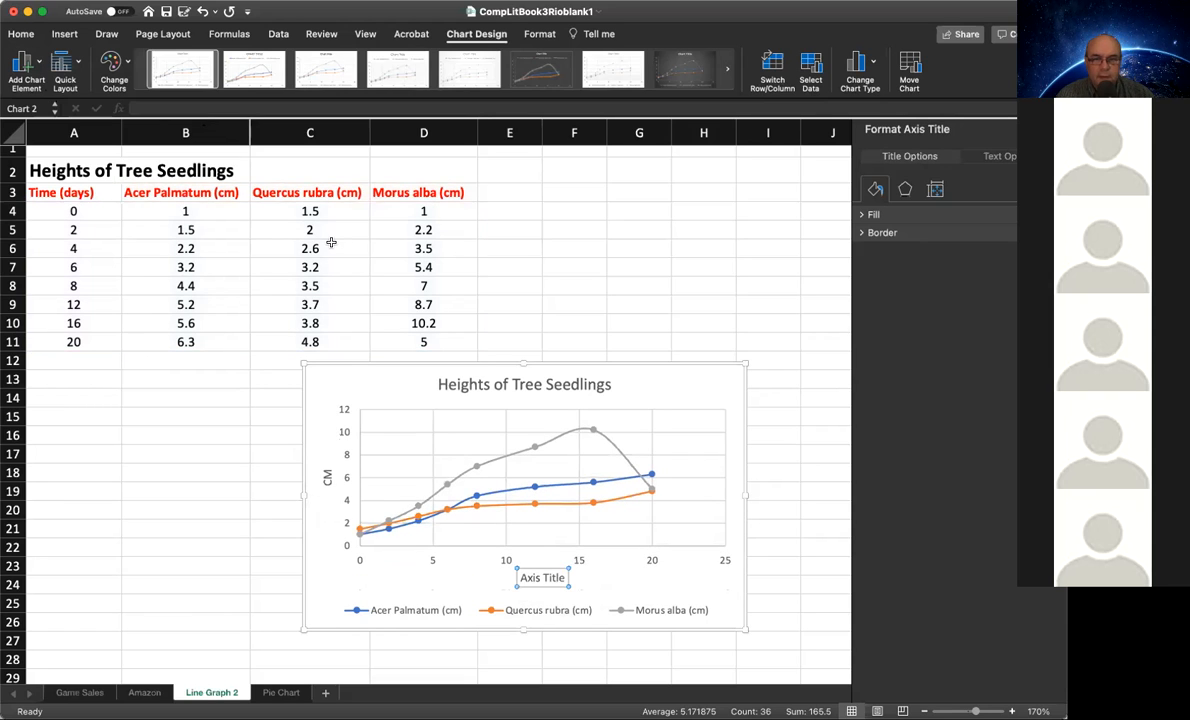
pyautogui.tripleClick(540, 578)
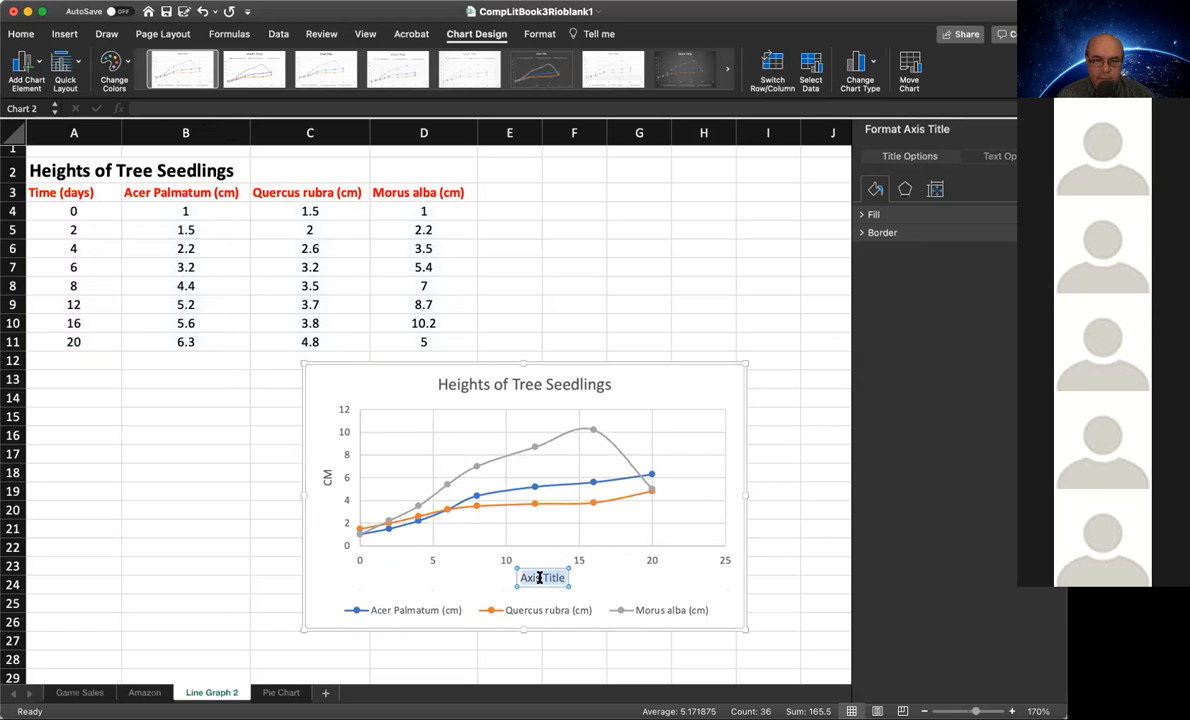
pyautogui.write('Days')
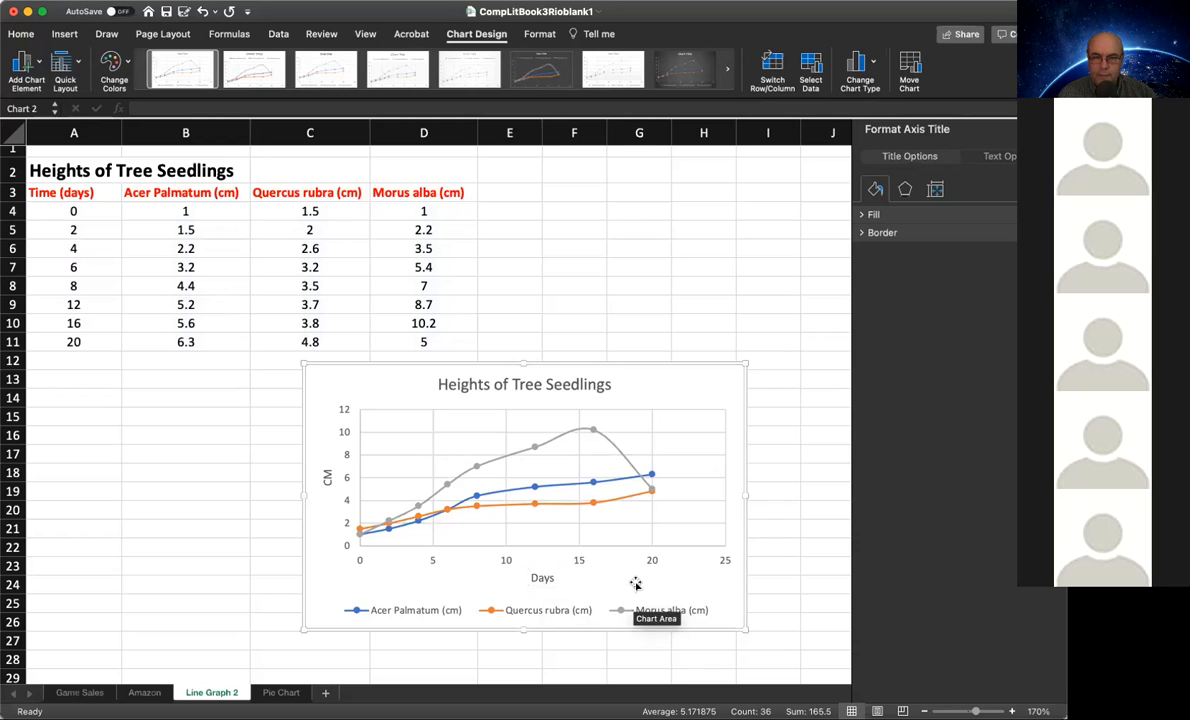
pyautogui.click(672, 582)
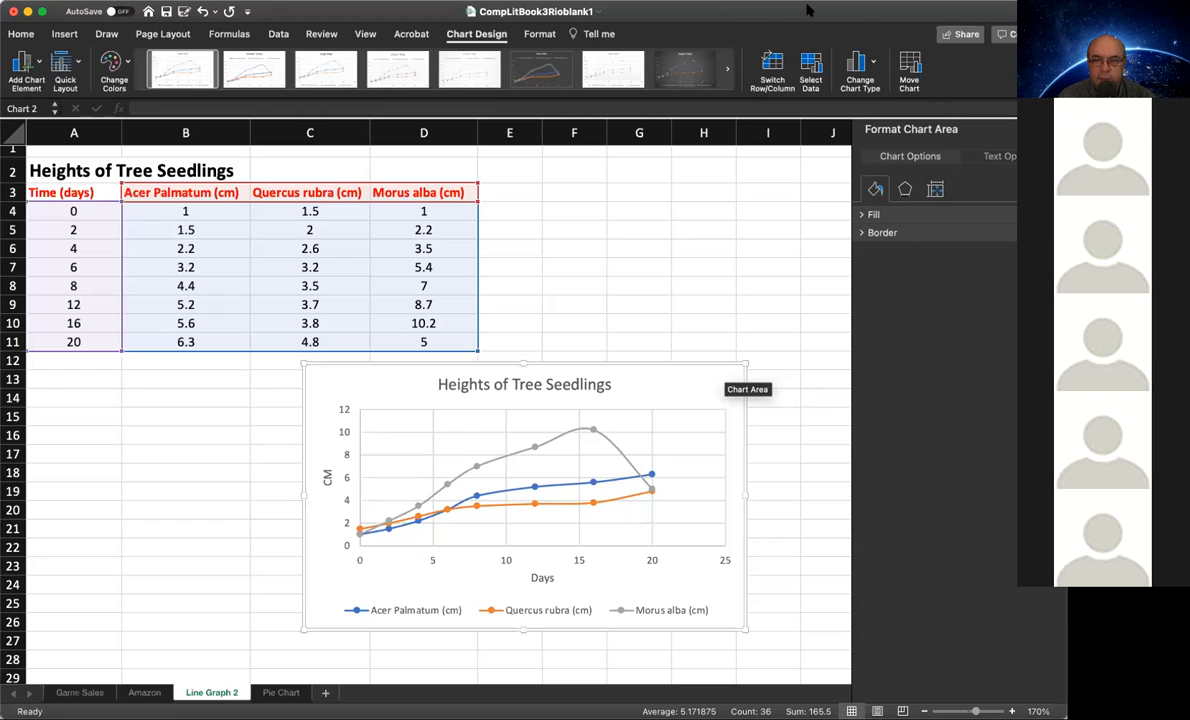
# - Compare several preset chart styles on the seedling chart and apply the dark-background style with glowing lines
pyautogui.click(640, 390)
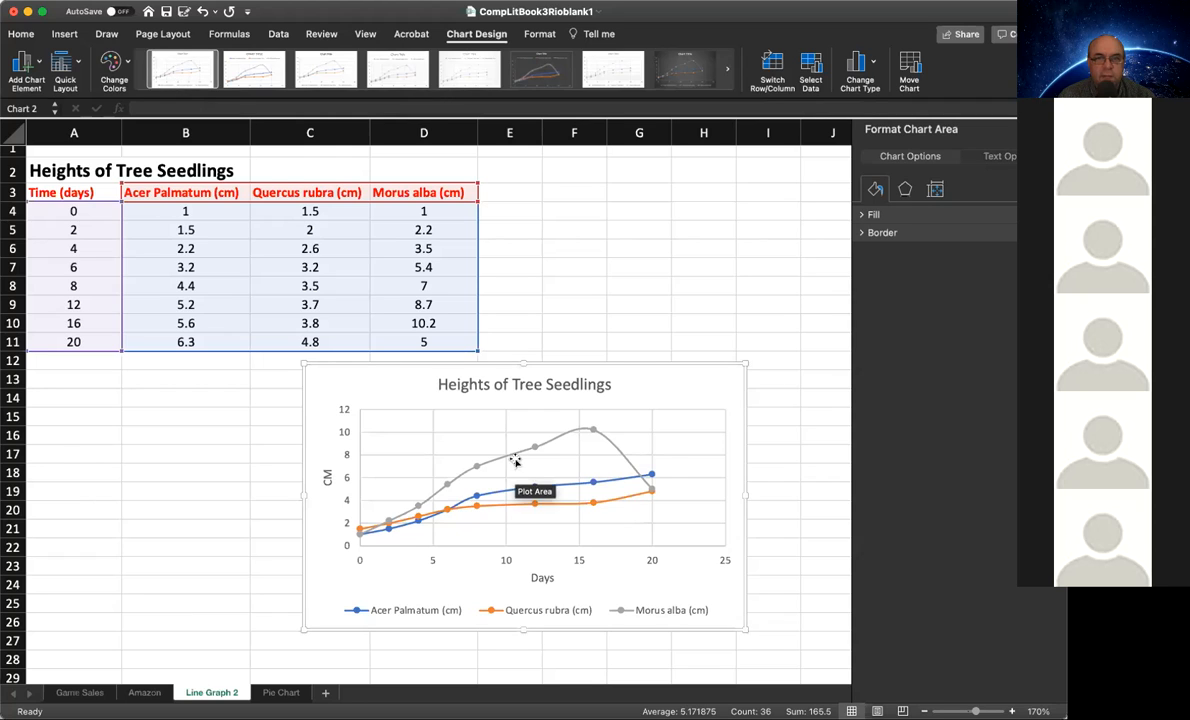
pyautogui.click(256, 74)
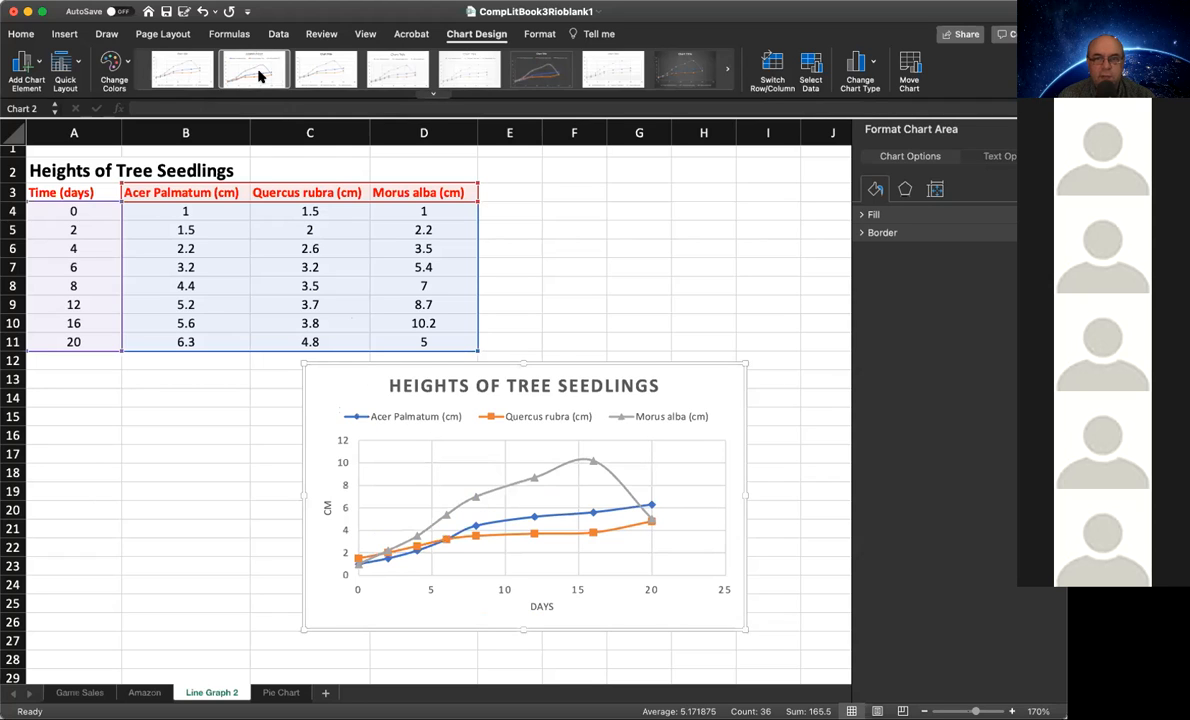
pyautogui.click(313, 68)
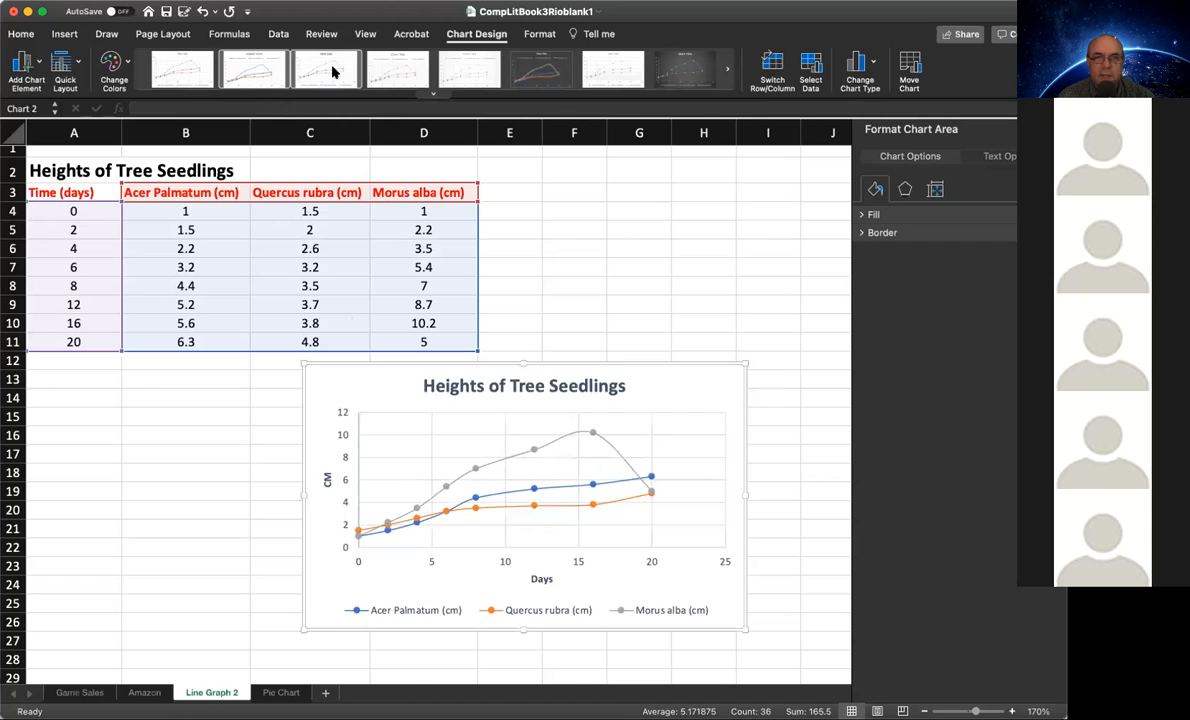
pyautogui.click(378, 70)
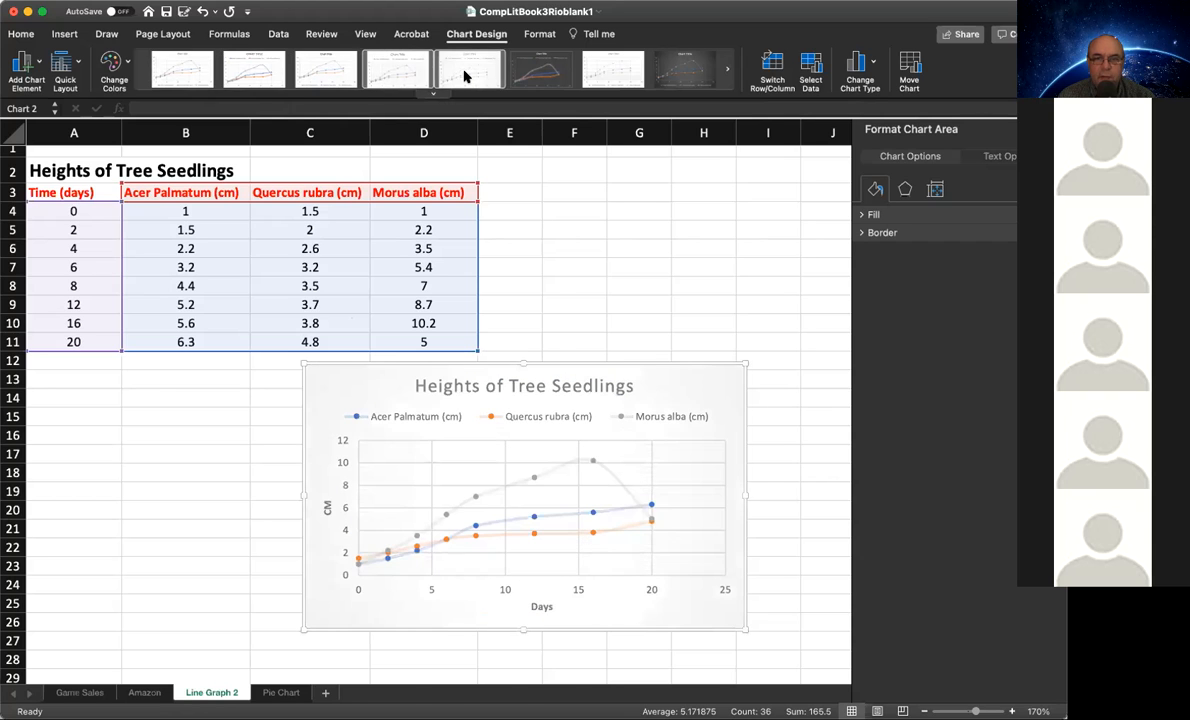
pyautogui.click(401, 73)
pyautogui.click(336, 72)
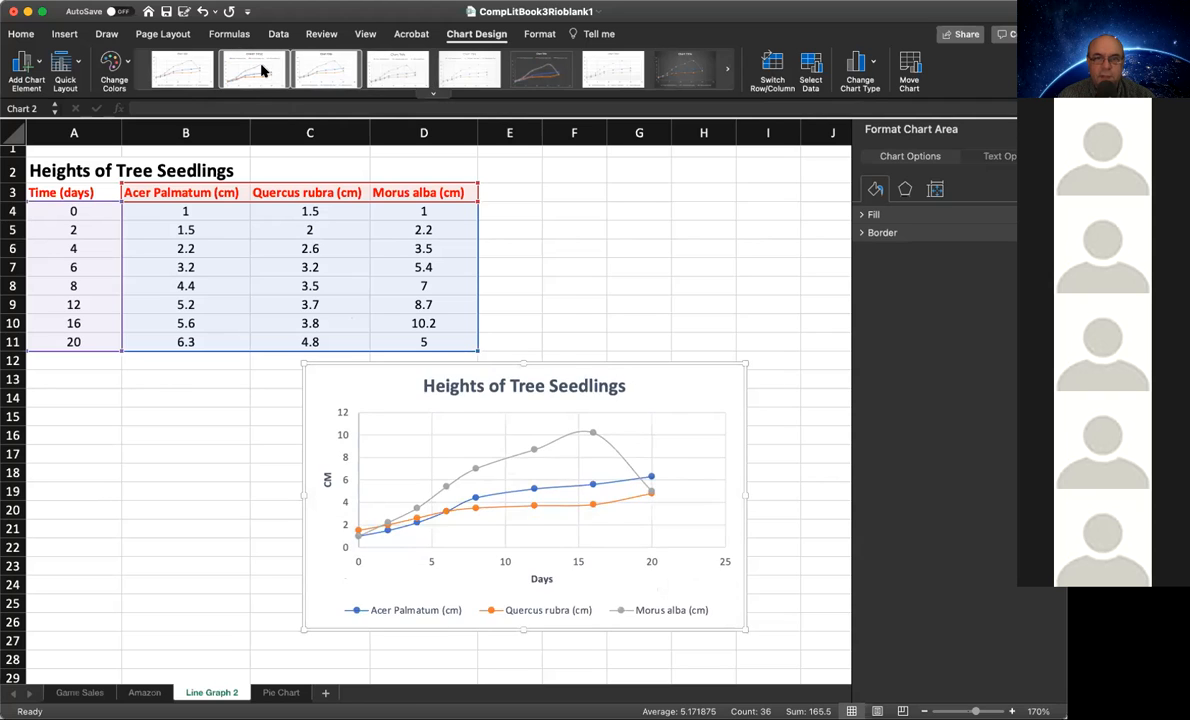
pyautogui.click(262, 70)
pyautogui.click(183, 67)
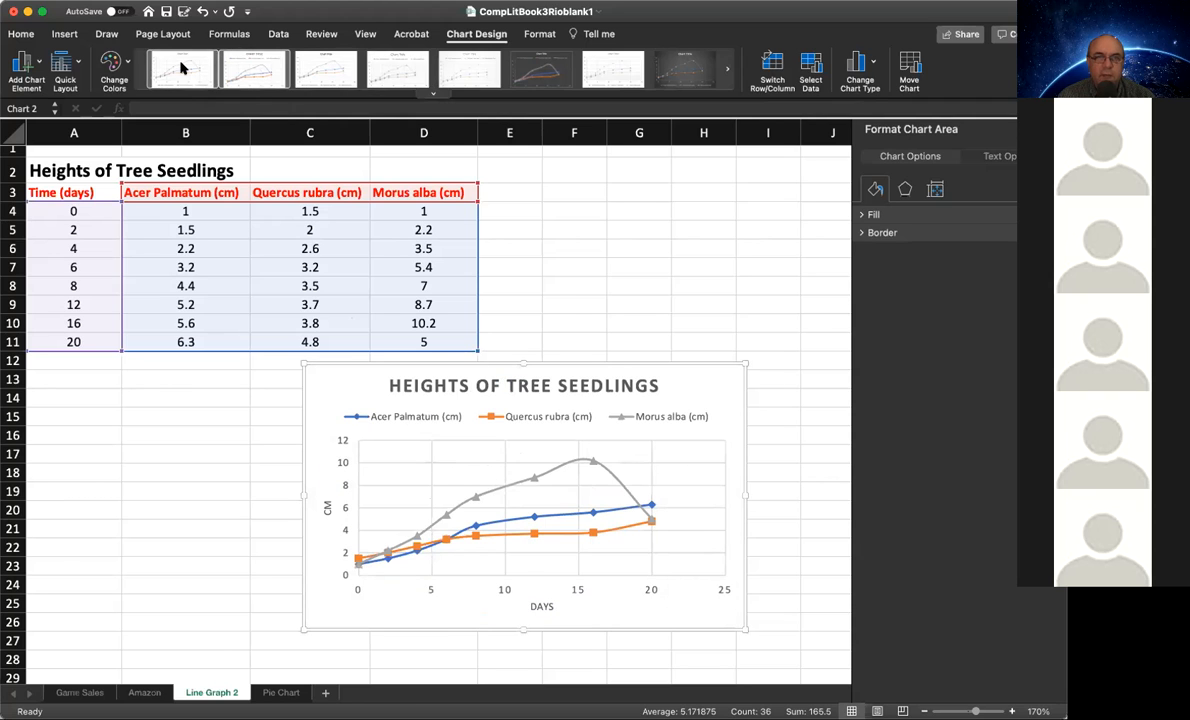
pyautogui.click(254, 71)
pyautogui.click(316, 70)
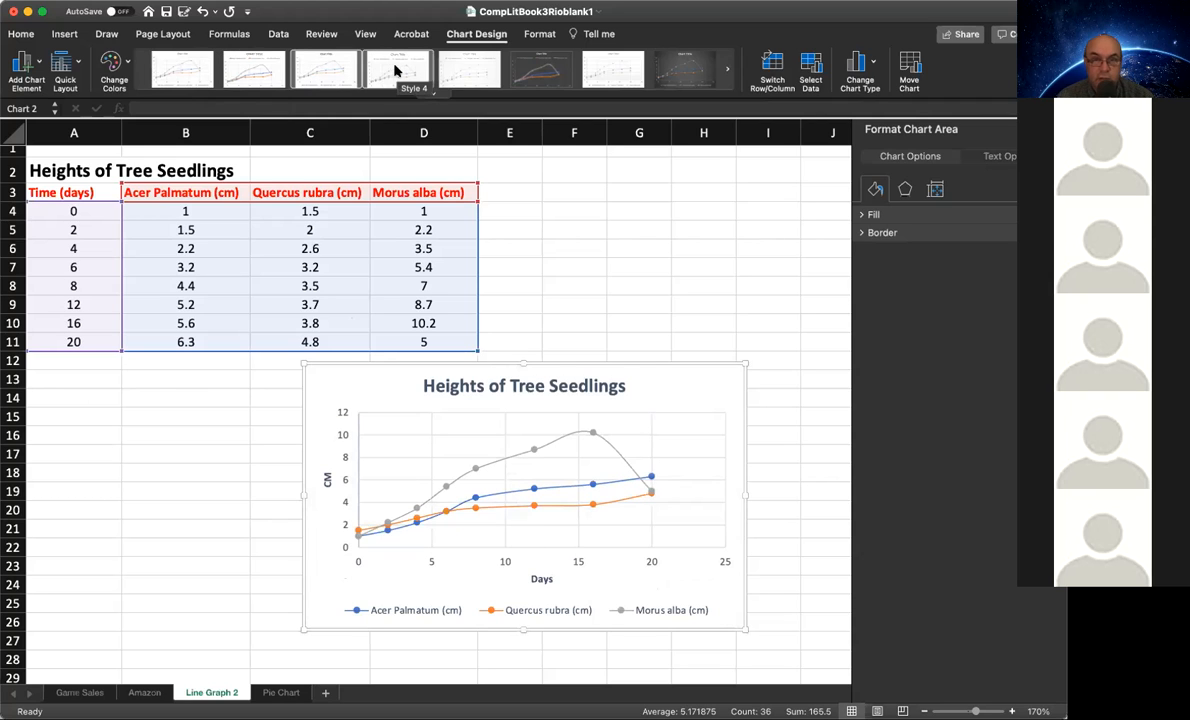
pyautogui.click(473, 70)
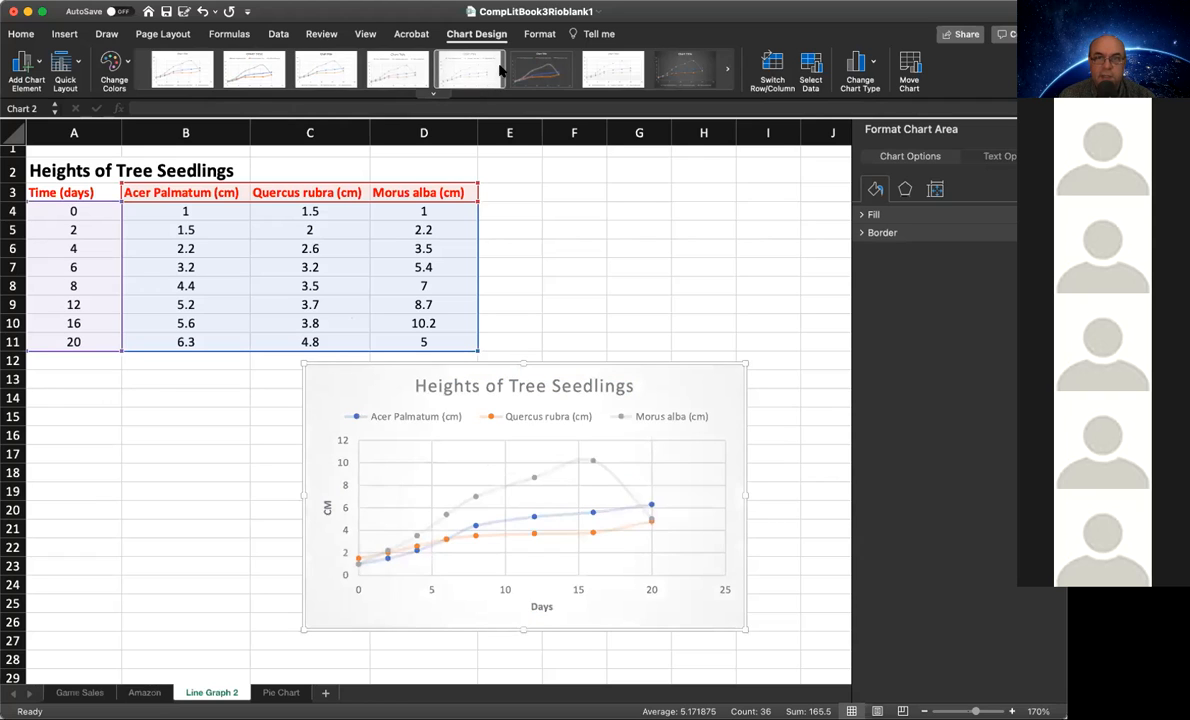
pyautogui.click(542, 68)
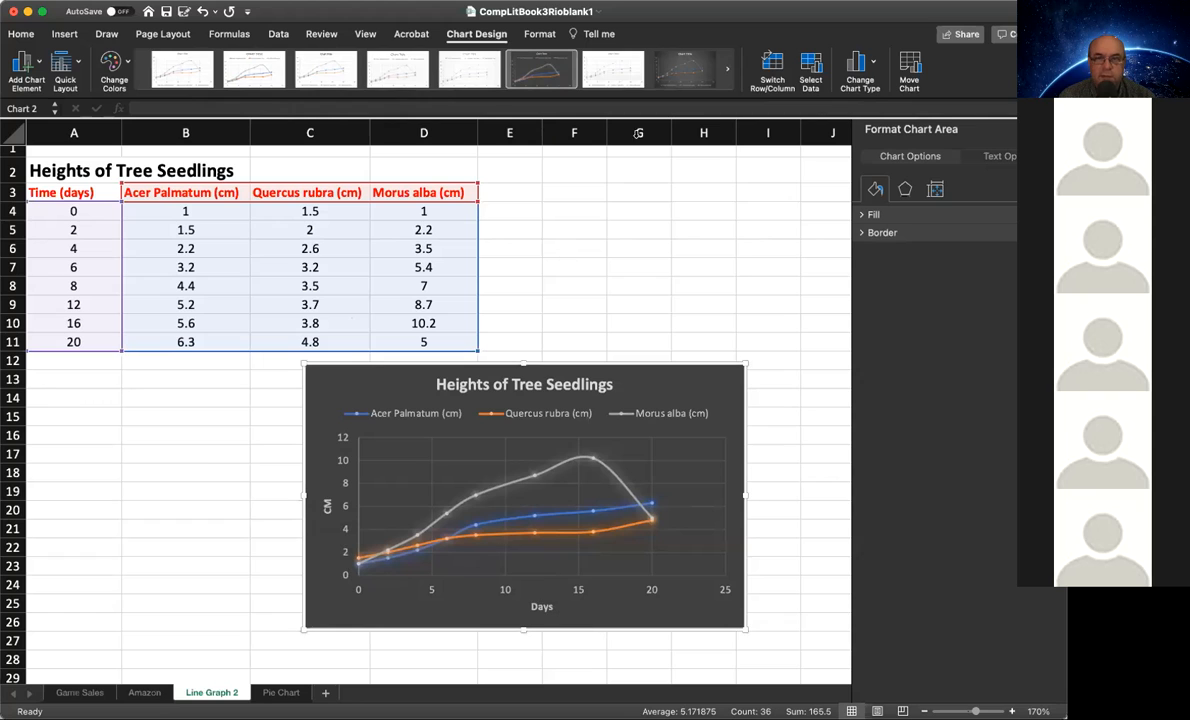
# - Apply the light preset style with ringed markers and a legend above the plot to the seedling chart, and save the workbook
pyautogui.click(614, 72)
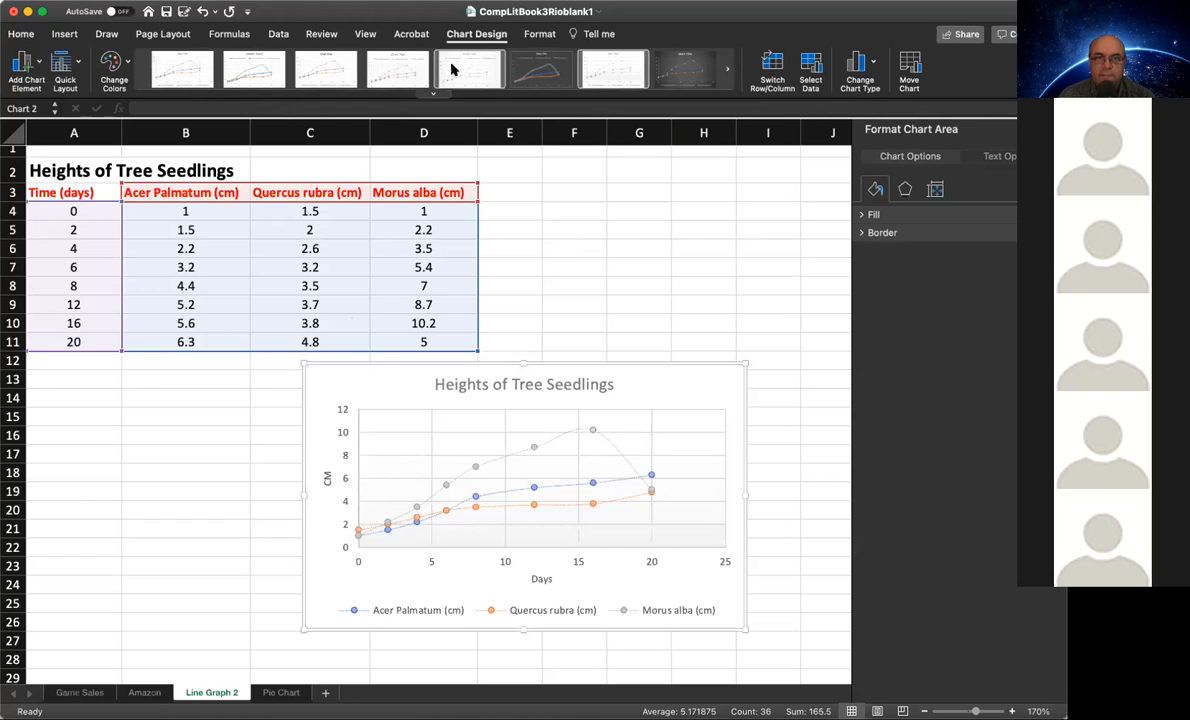
pyautogui.click(397, 70)
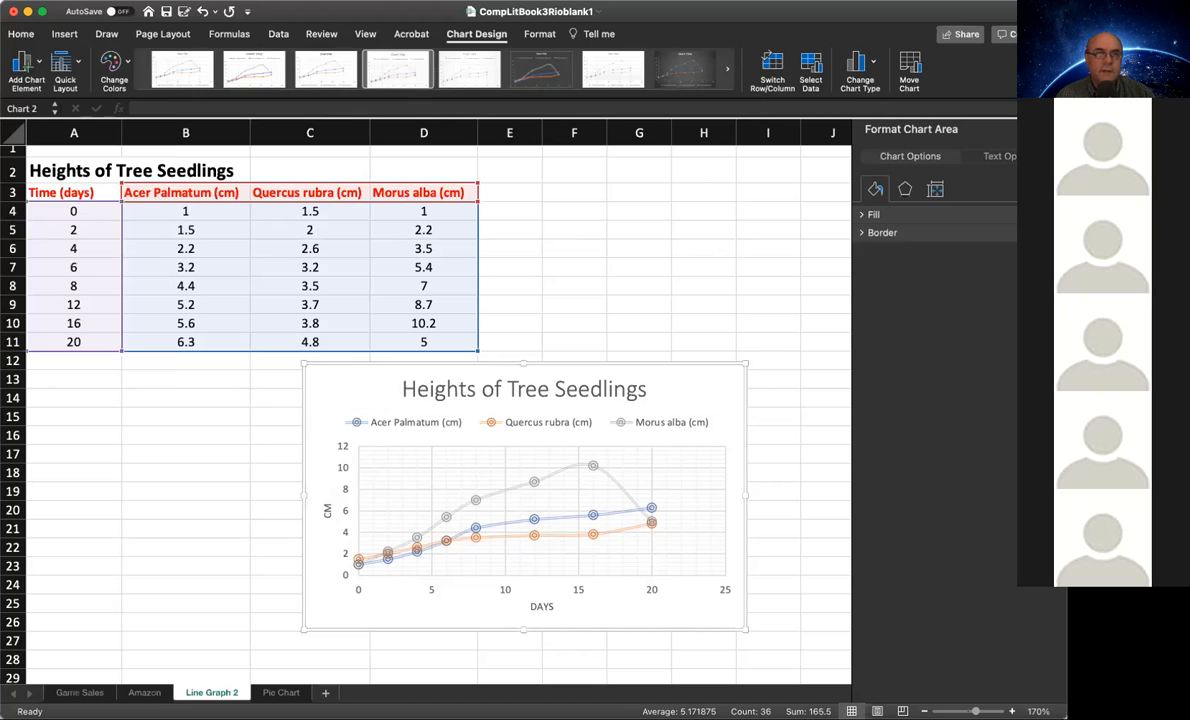
pyautogui.click(22, 8)
pyautogui.click(40, 76)
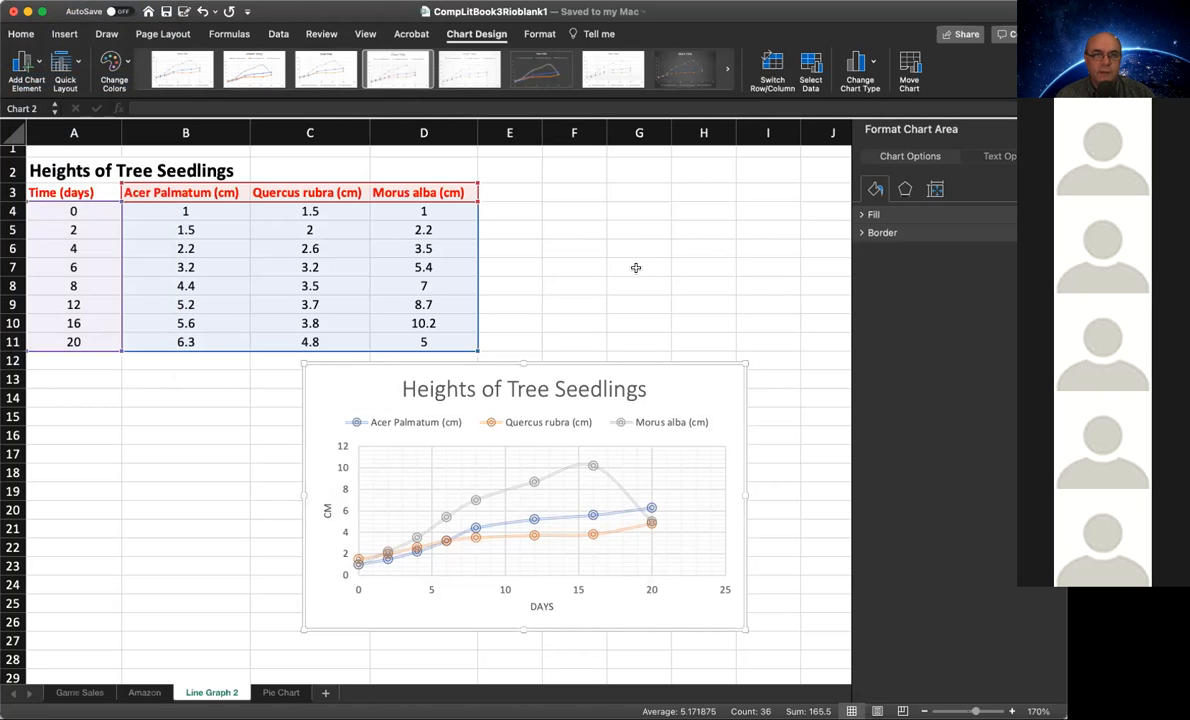
# - Open the Pie Chart sheet and enlarge the budget table to 160% zoom
pyautogui.click(281, 692)
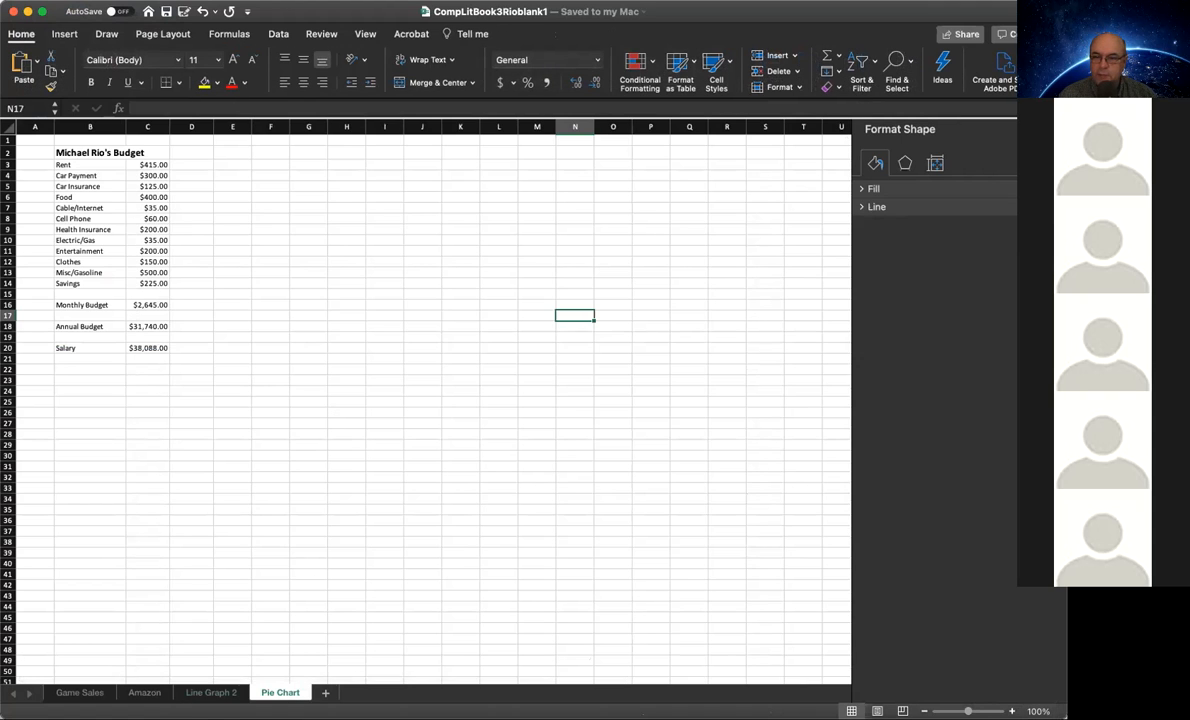
pyautogui.click(1012, 711)
pyautogui.click(1012, 711)
pyautogui.click(1012, 711)
pyautogui.click(1012, 711)
pyautogui.click(1012, 711)
pyautogui.click(1012, 711)
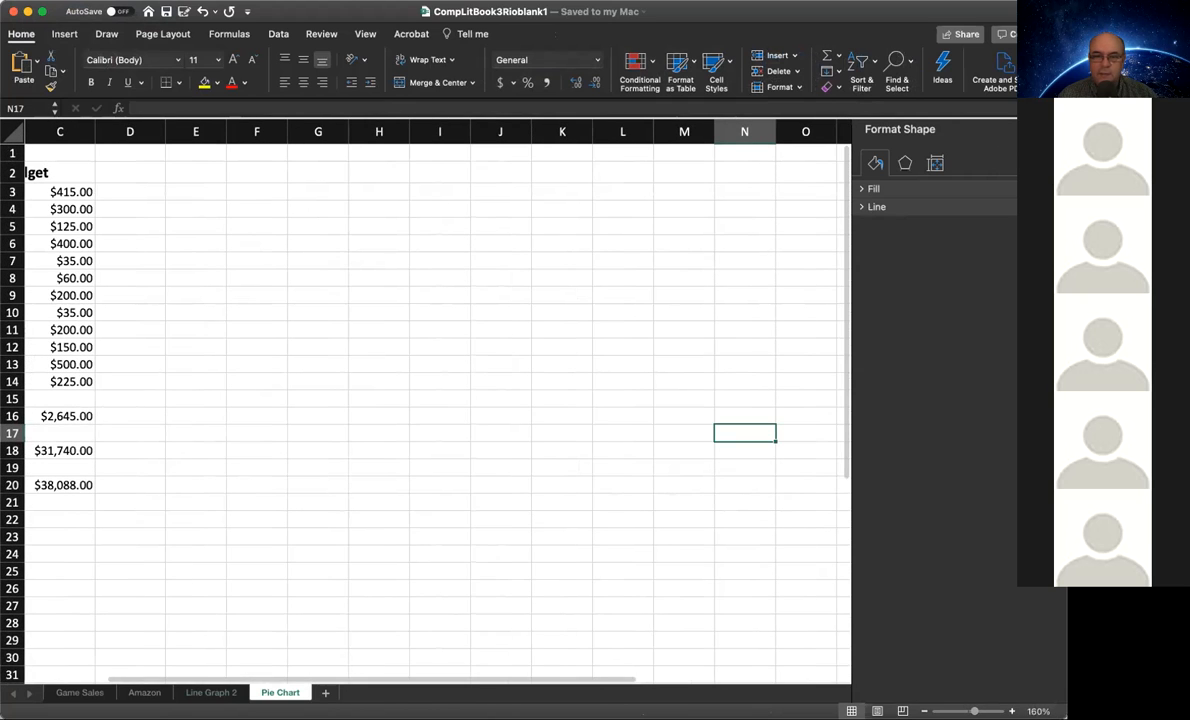
pyautogui.moveTo(411, 679); pyautogui.dragTo(218, 661)
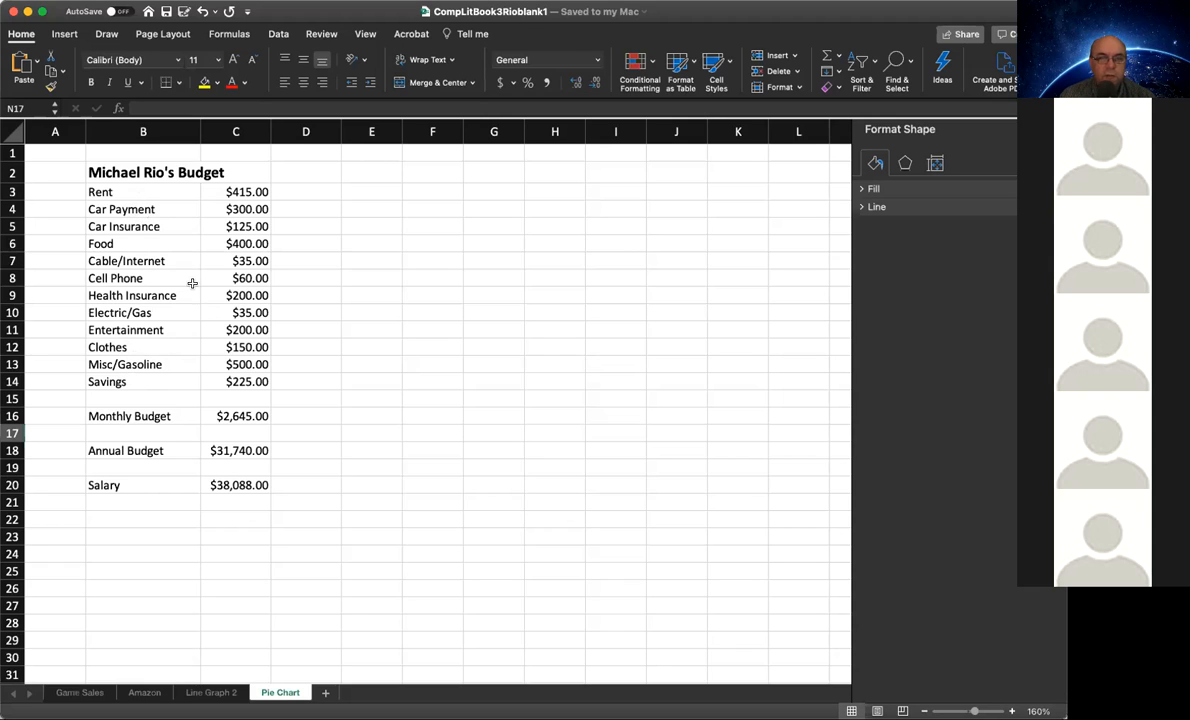
# - Insert a 2-D pie chart from the budget categories and amounts in B3:C14 and place it beside the table
pyautogui.moveTo(107, 193); pyautogui.dragTo(231, 383)
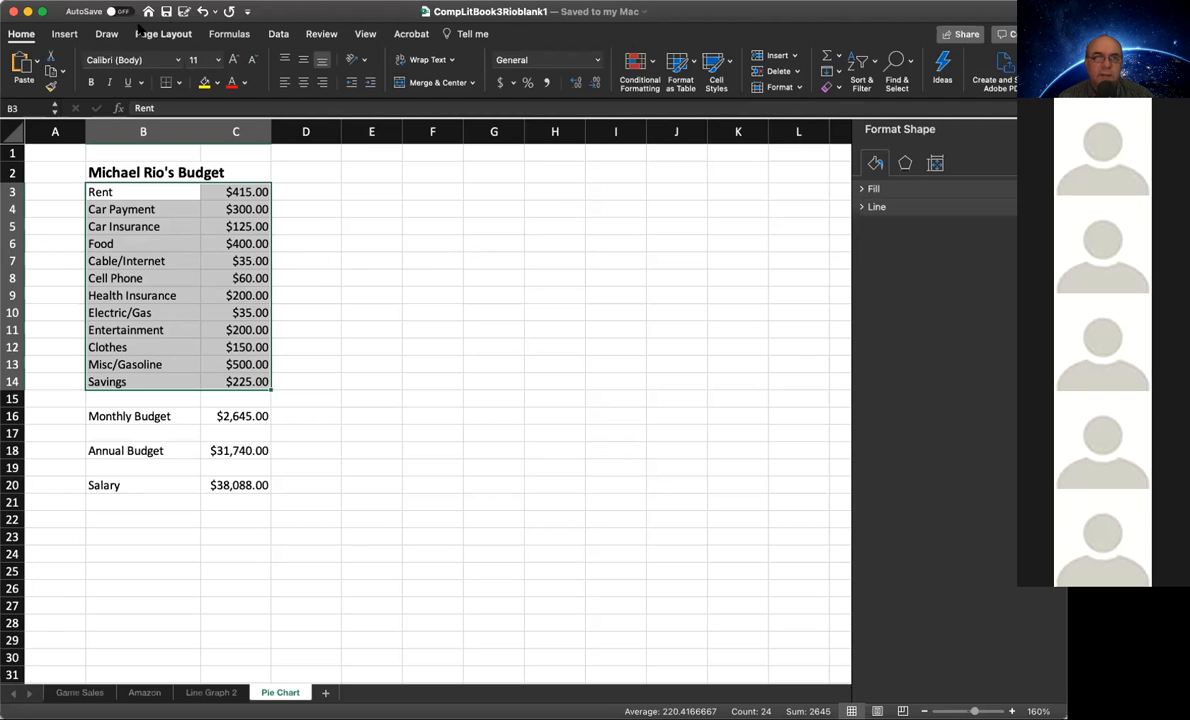
pyautogui.click(63, 34)
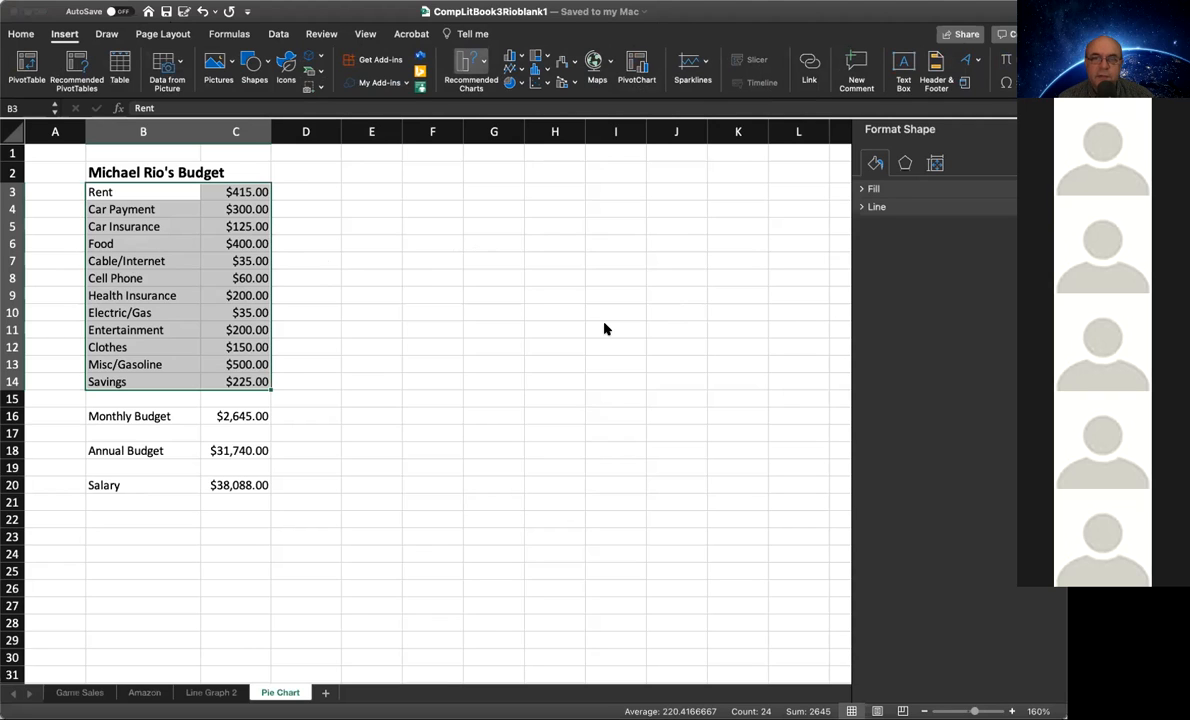
pyautogui.click(467, 68)
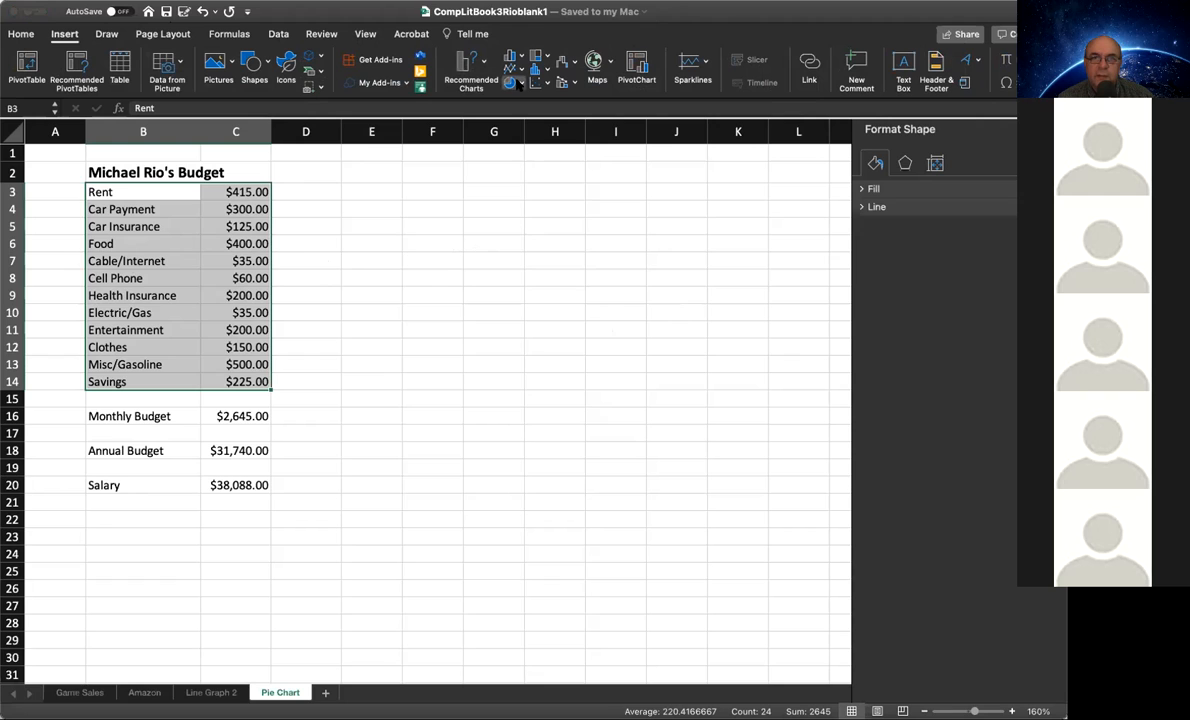
pyautogui.click(536, 154)
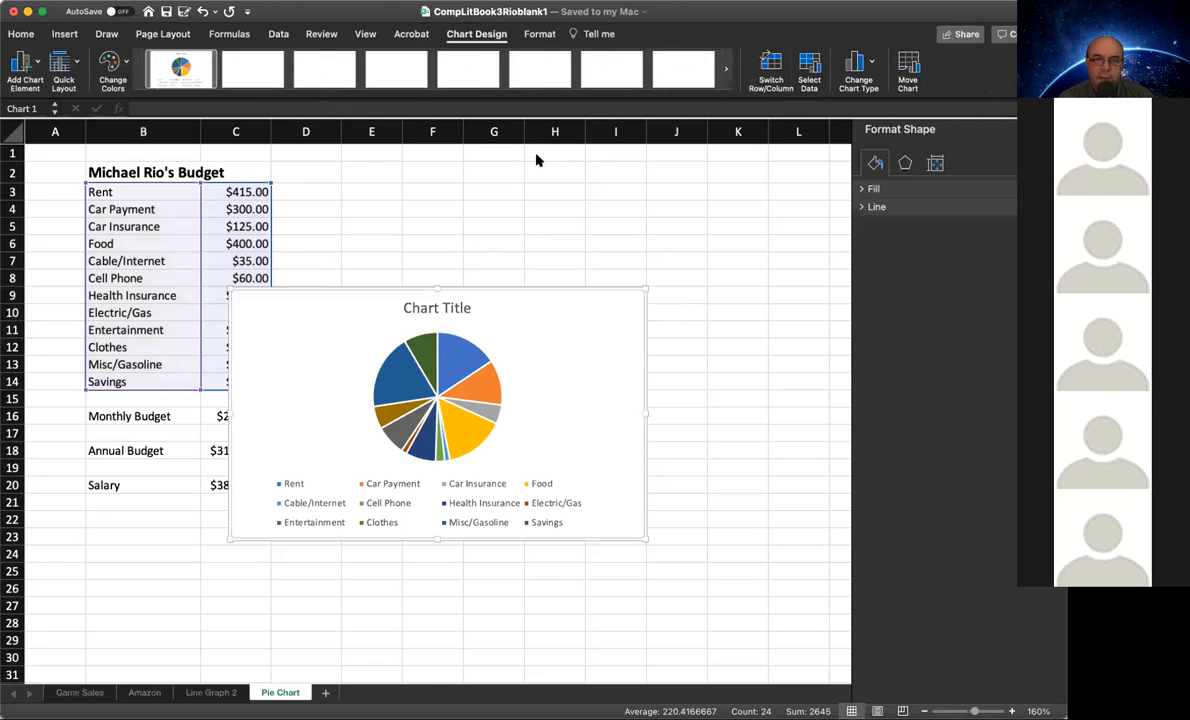
pyautogui.click(537, 287)
pyautogui.moveTo(537, 324); pyautogui.dragTo(648, 258)
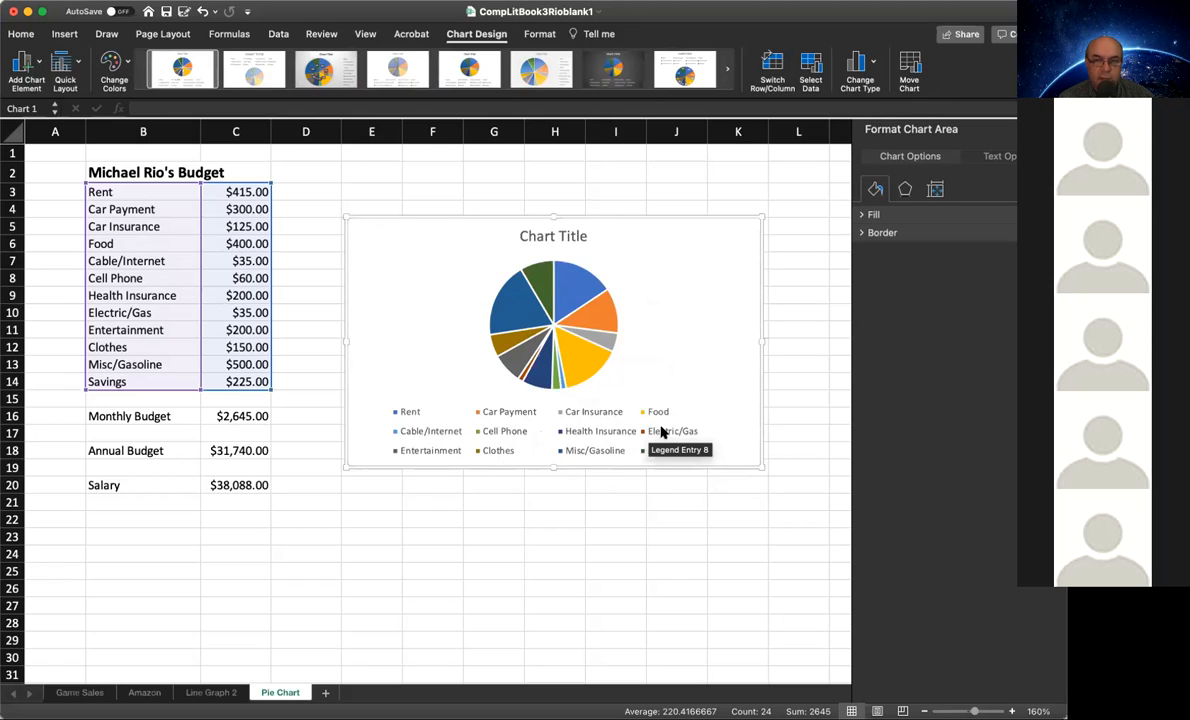
# - Replace the pie chart's placeholder title with the budget owner's full name in possessive form followed by "Budget"
pyautogui.click(547, 234)
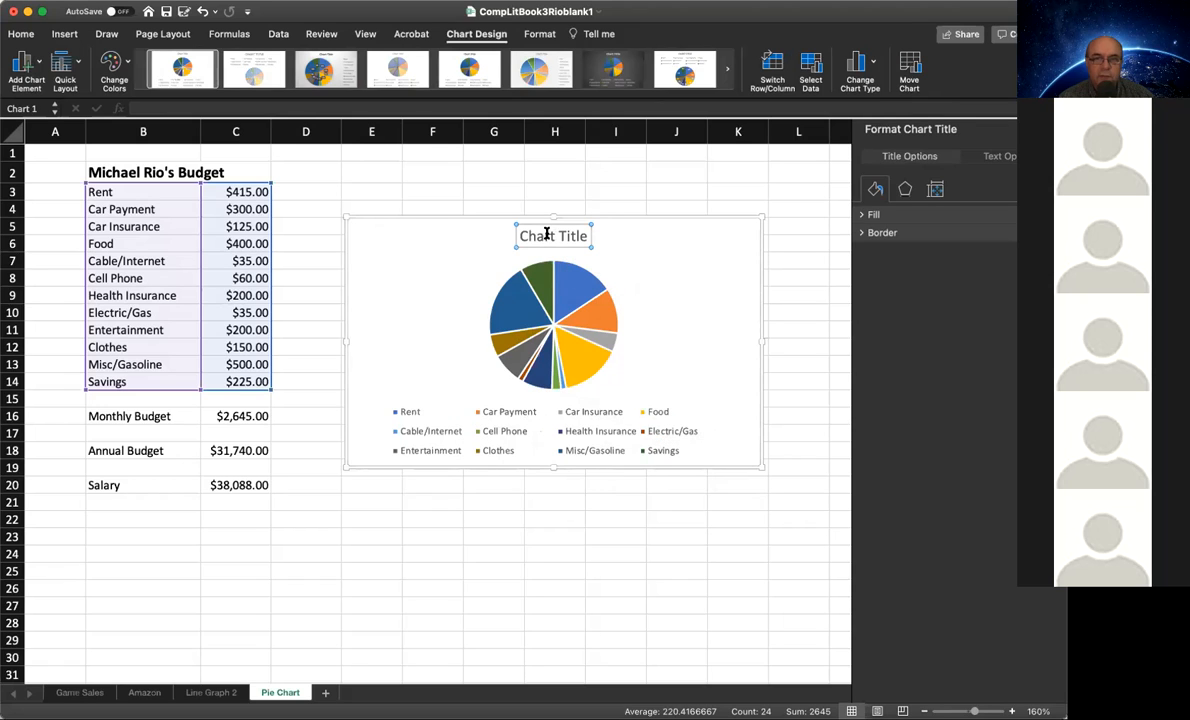
pyautogui.tripleClick(547, 235)
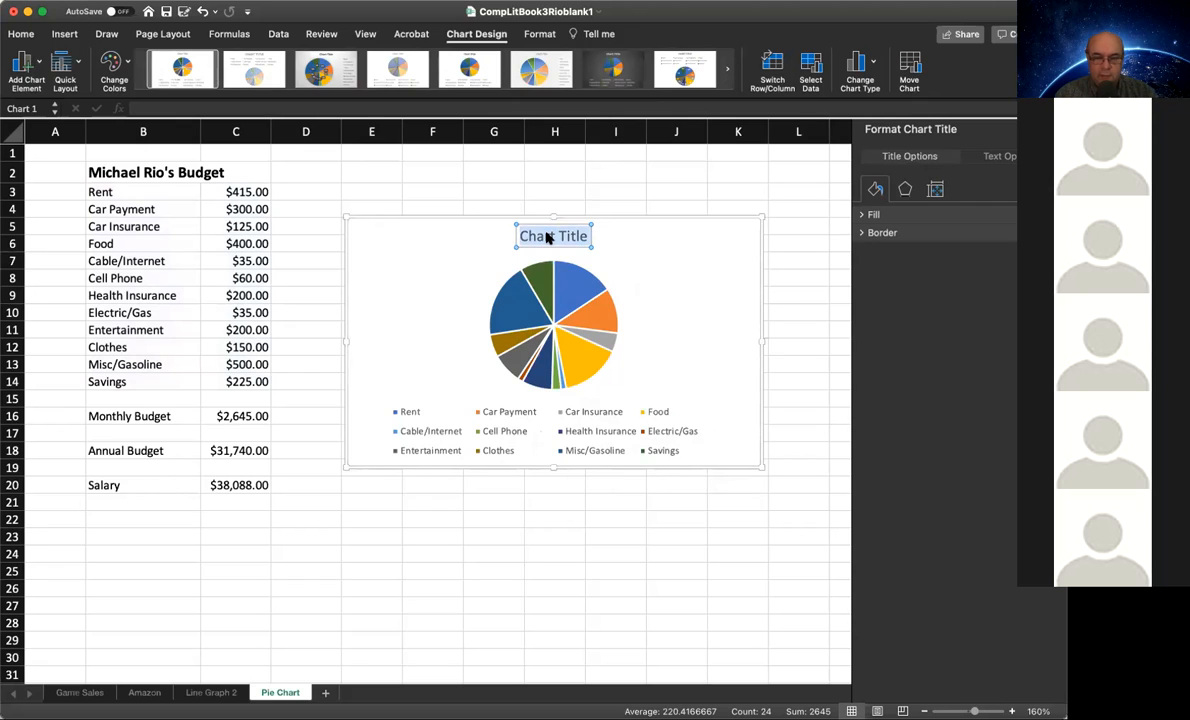
pyautogui.write('Michael')
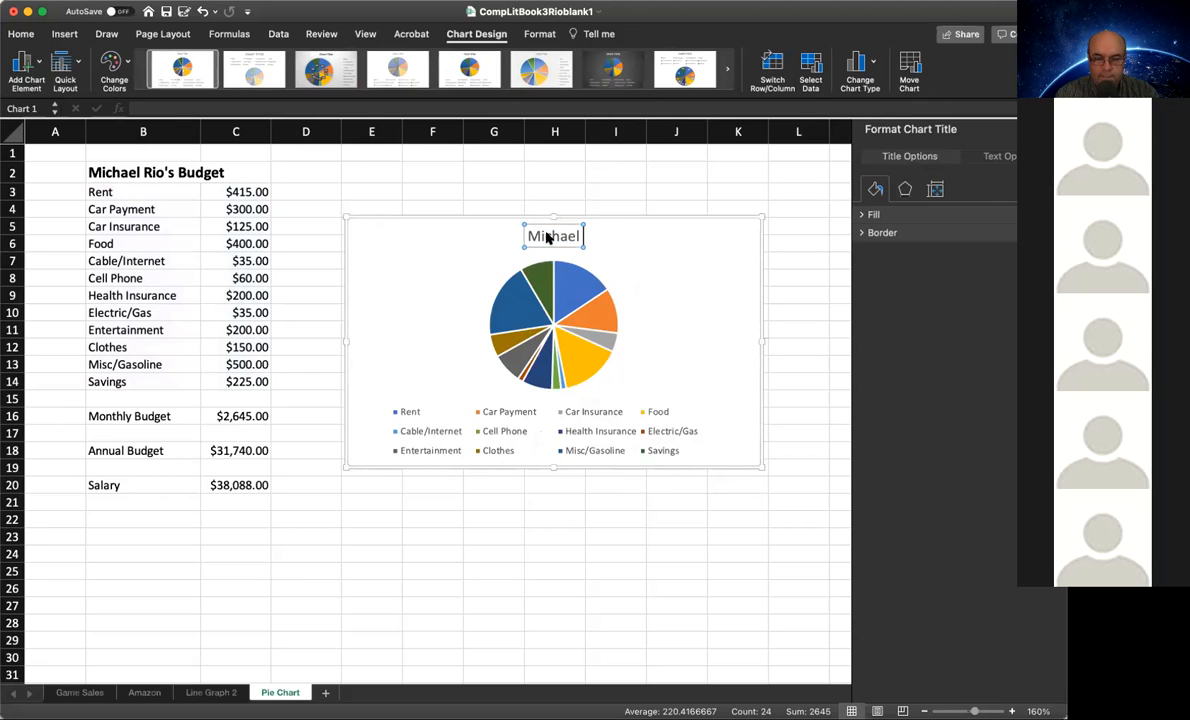
pyautogui.write(" RIo's B")
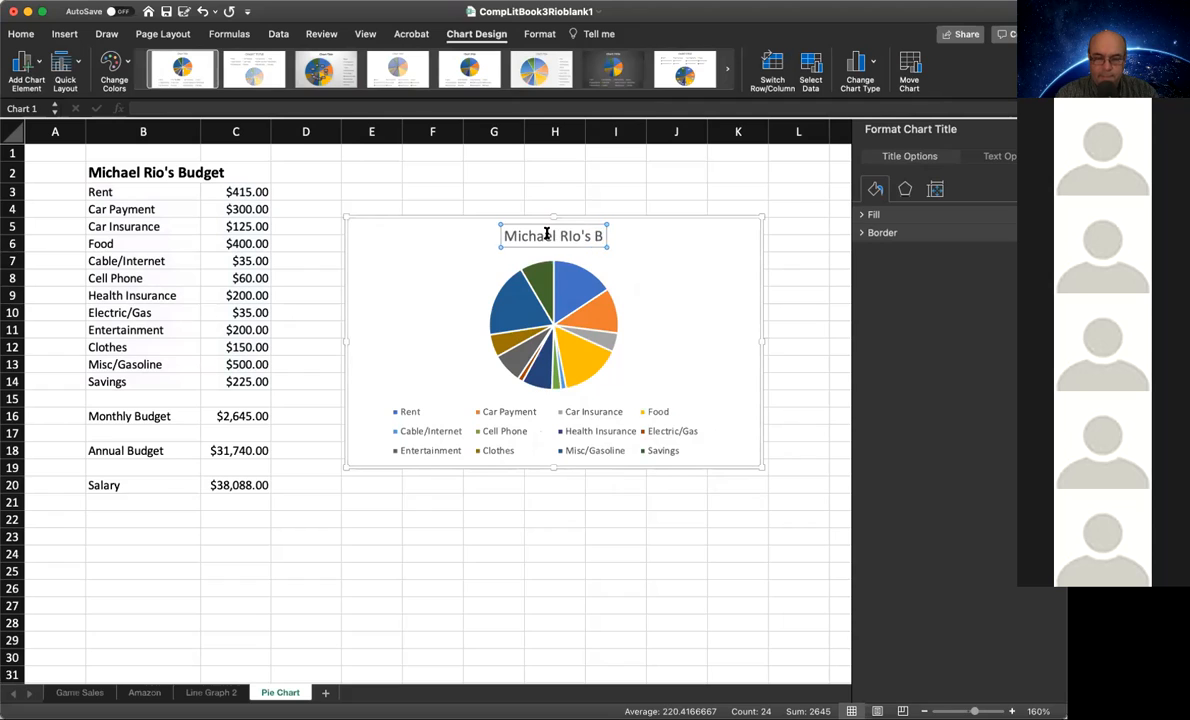
pyautogui.write('udget')
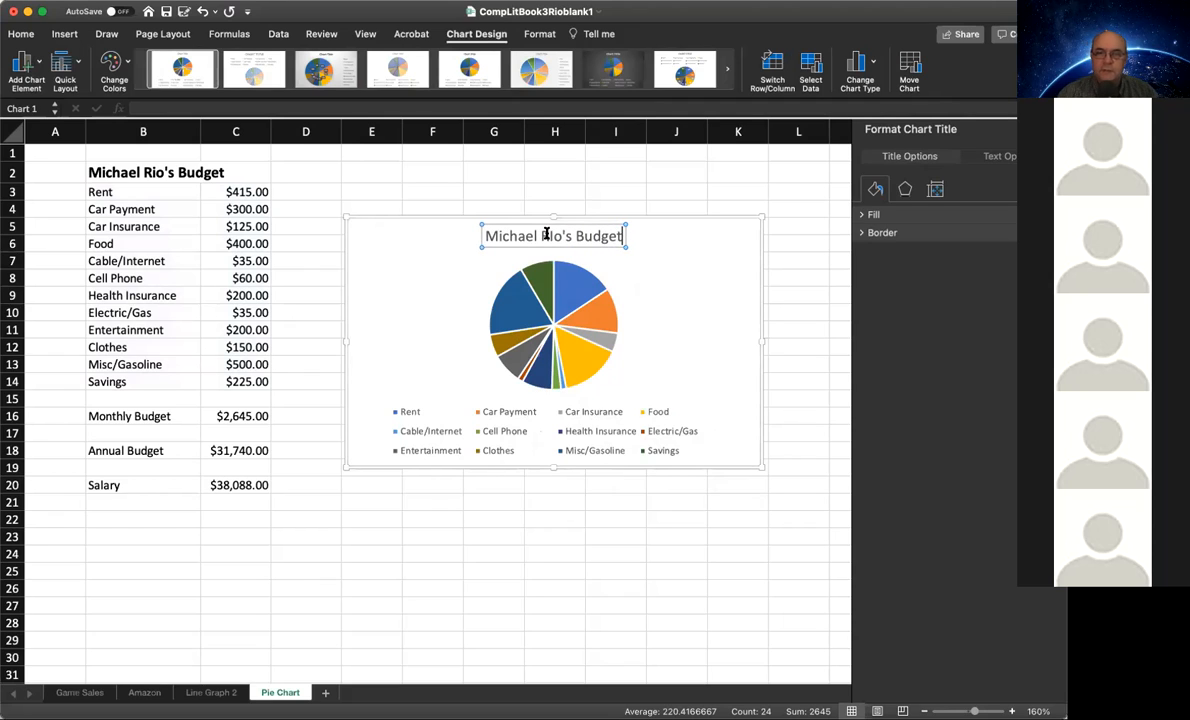
pyautogui.click(655, 228)
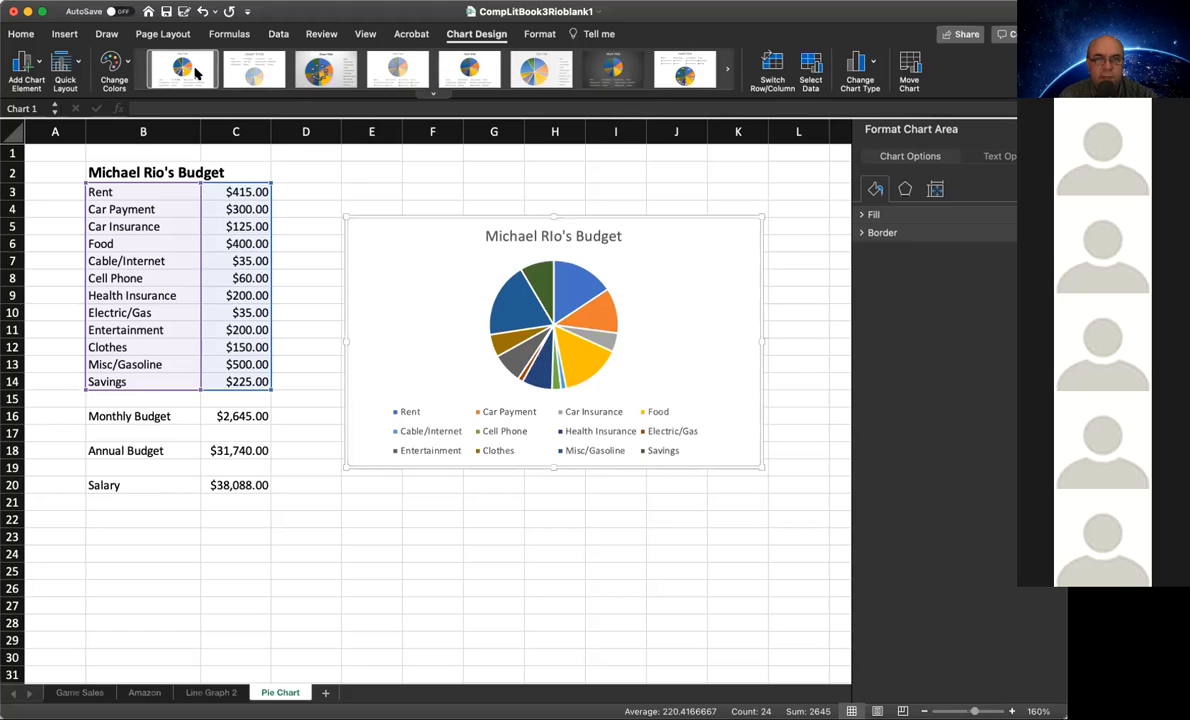
# - Compare the preset chart styles on the budget pie chart and apply the last one, with category and percentage labels on shaded slices
pyautogui.click(247, 74)
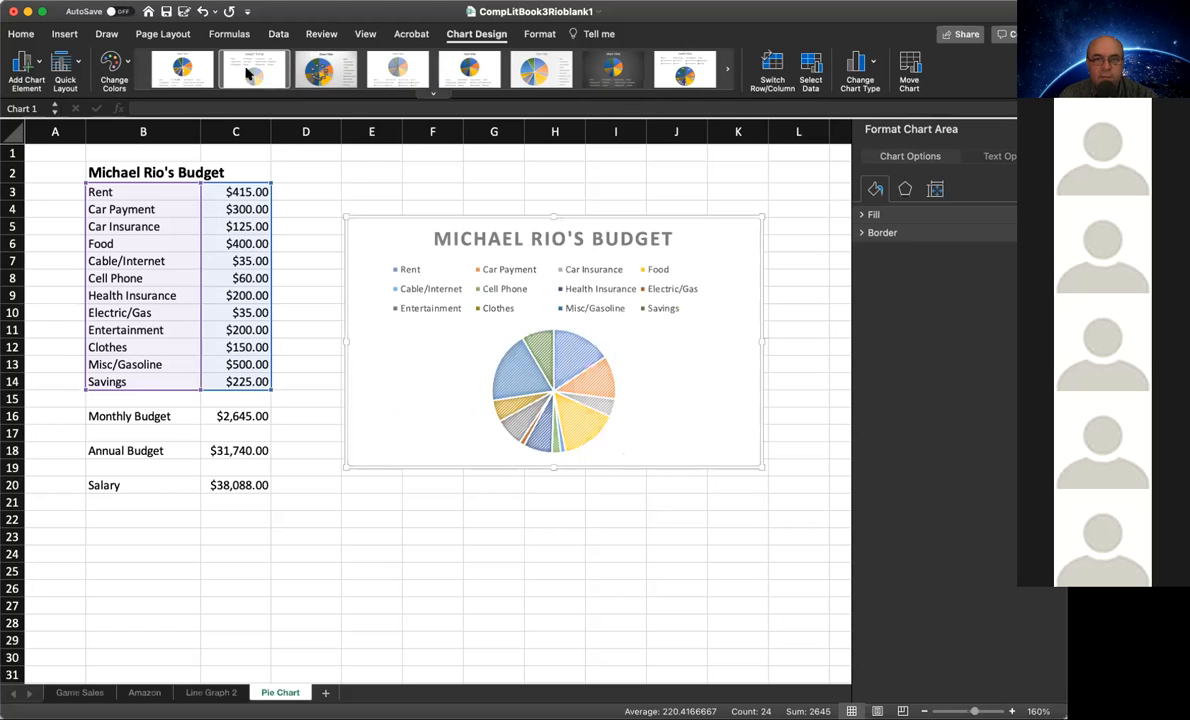
pyautogui.click(325, 72)
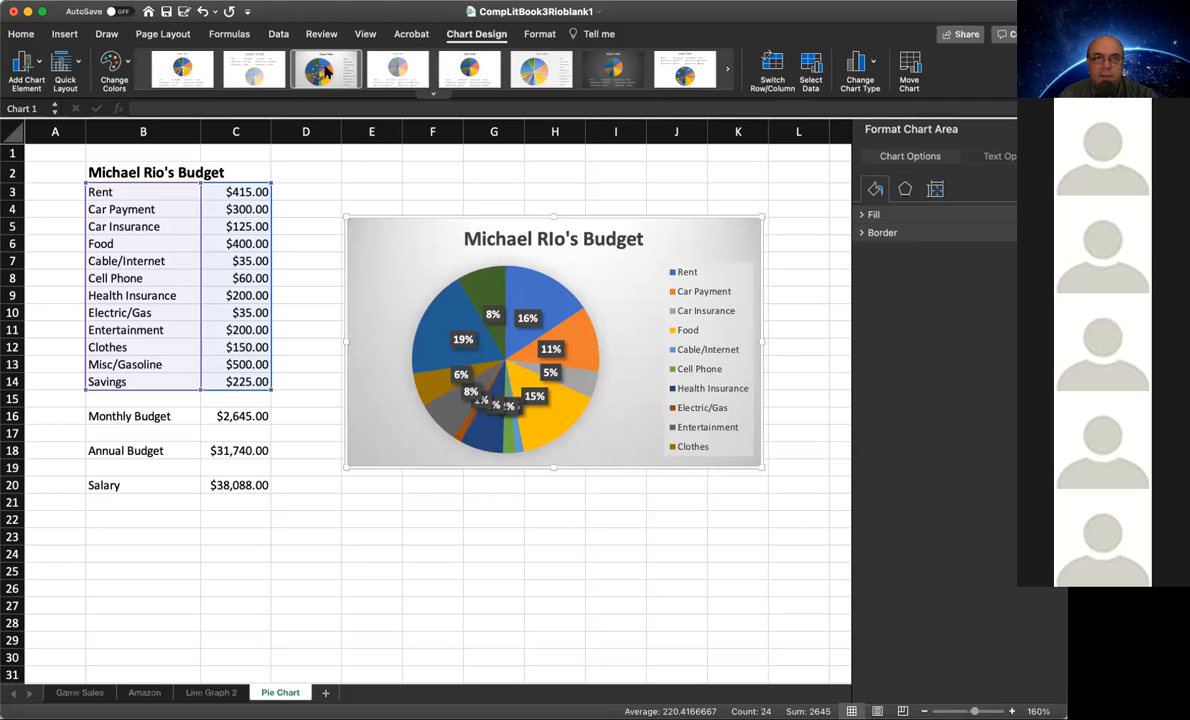
pyautogui.click(392, 72)
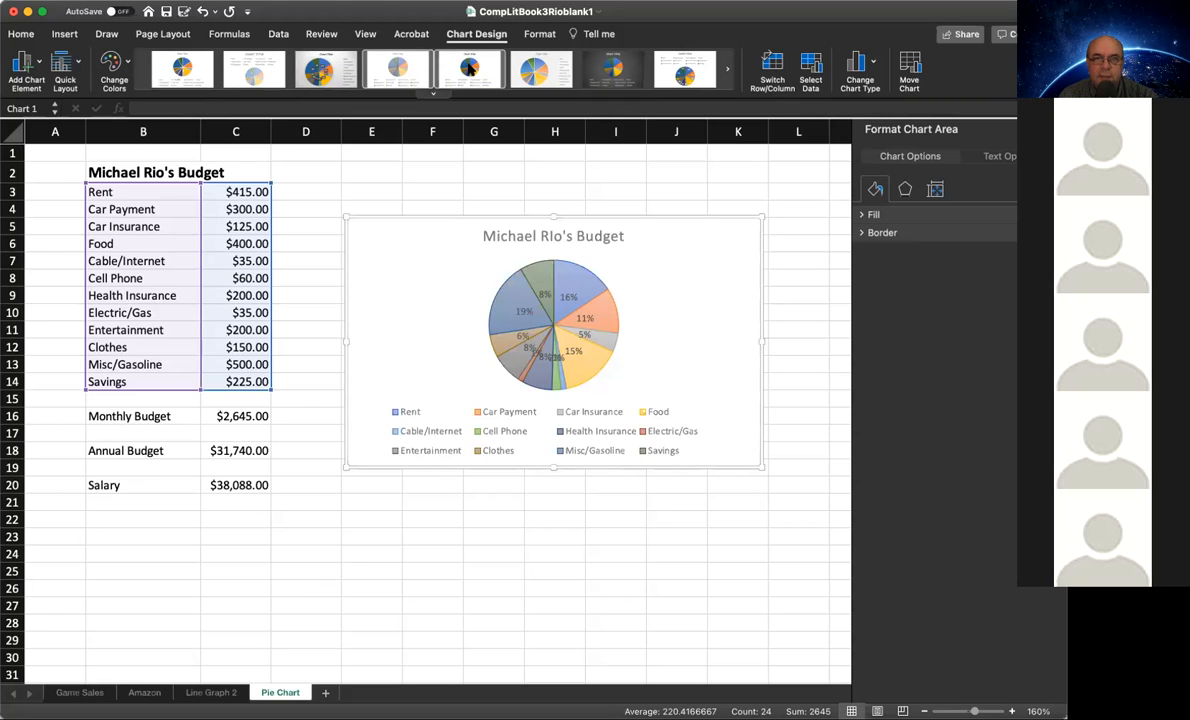
pyautogui.click(469, 68)
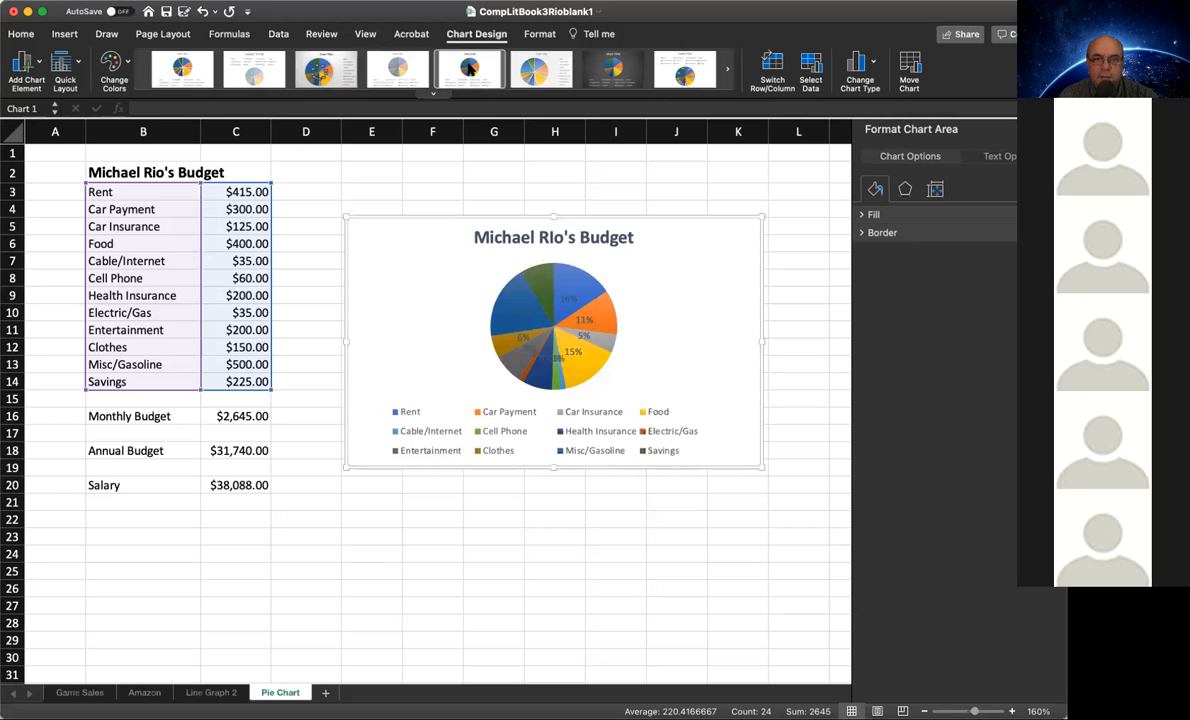
pyautogui.click(539, 66)
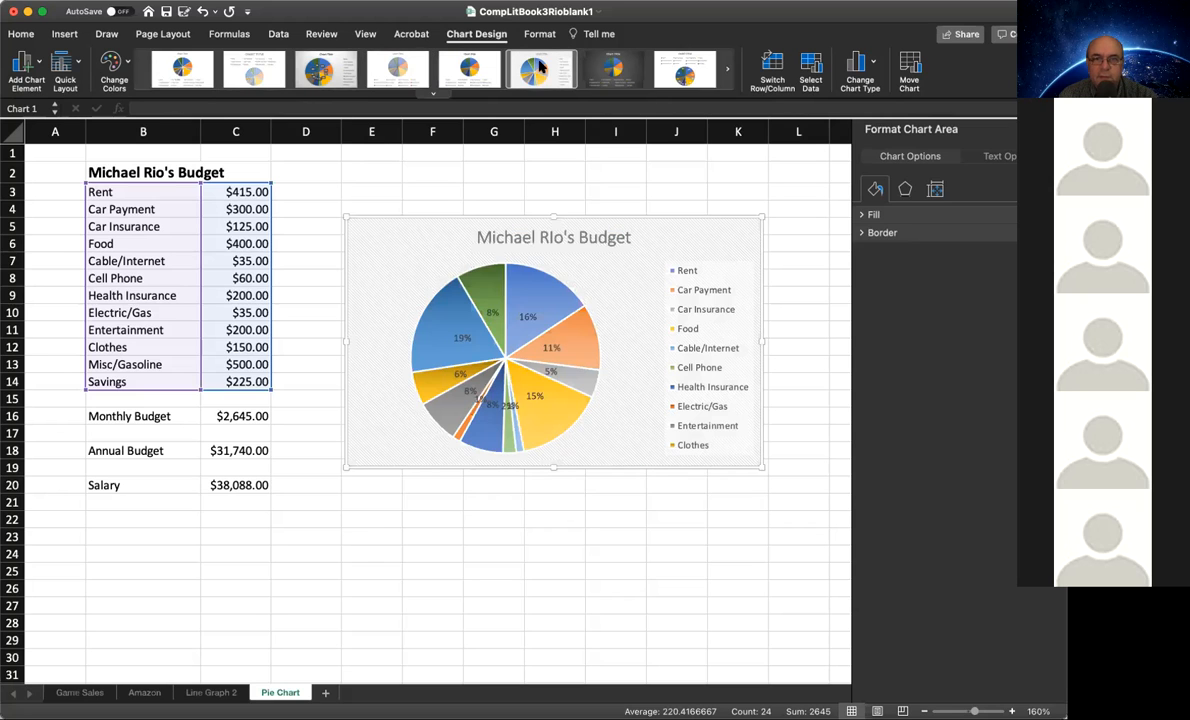
pyautogui.click(597, 68)
pyautogui.click(690, 70)
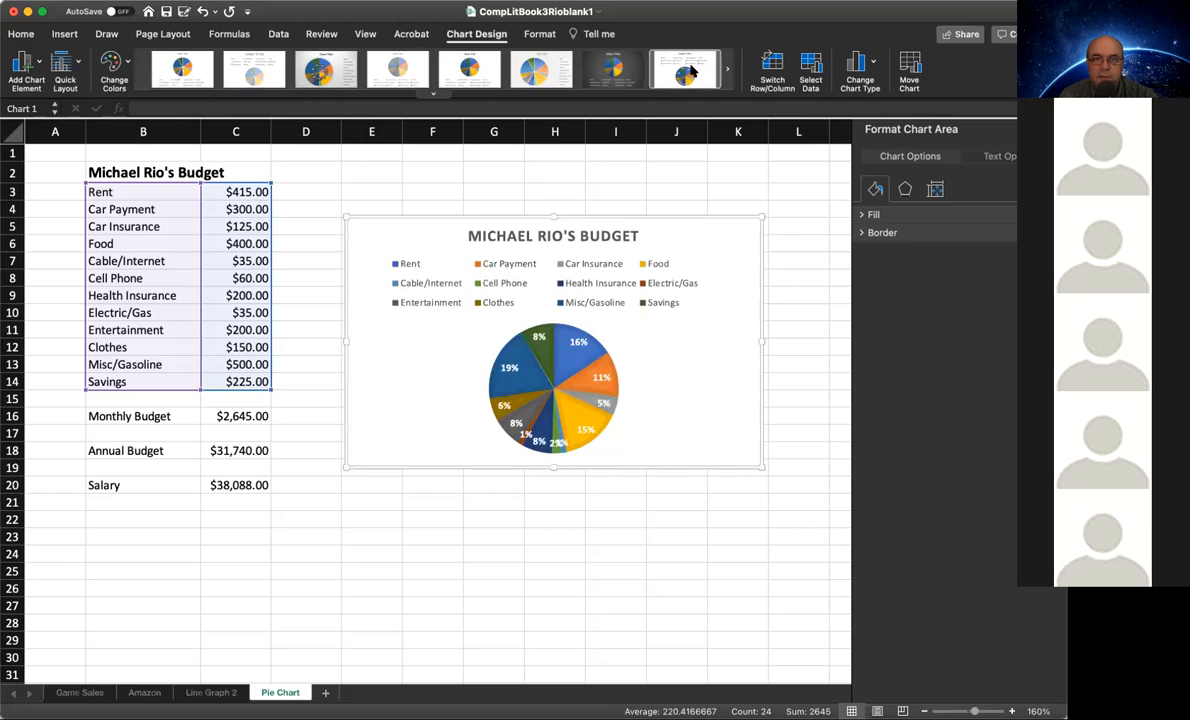
pyautogui.click(729, 69)
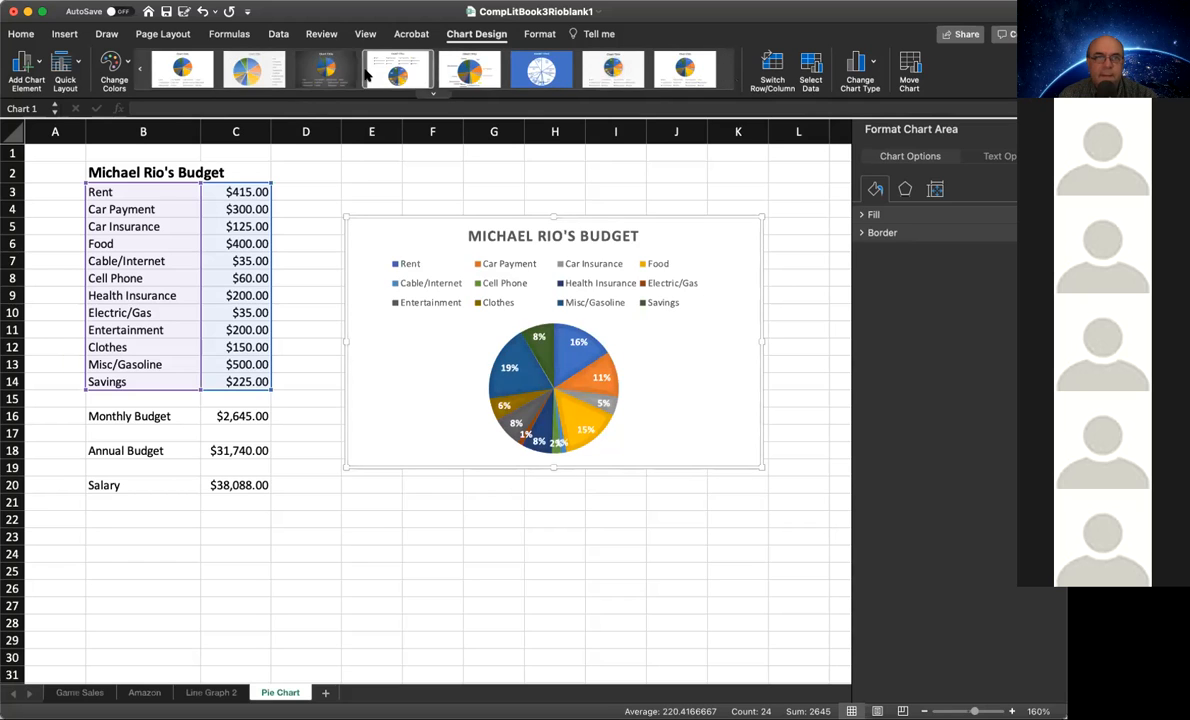
pyautogui.click(454, 71)
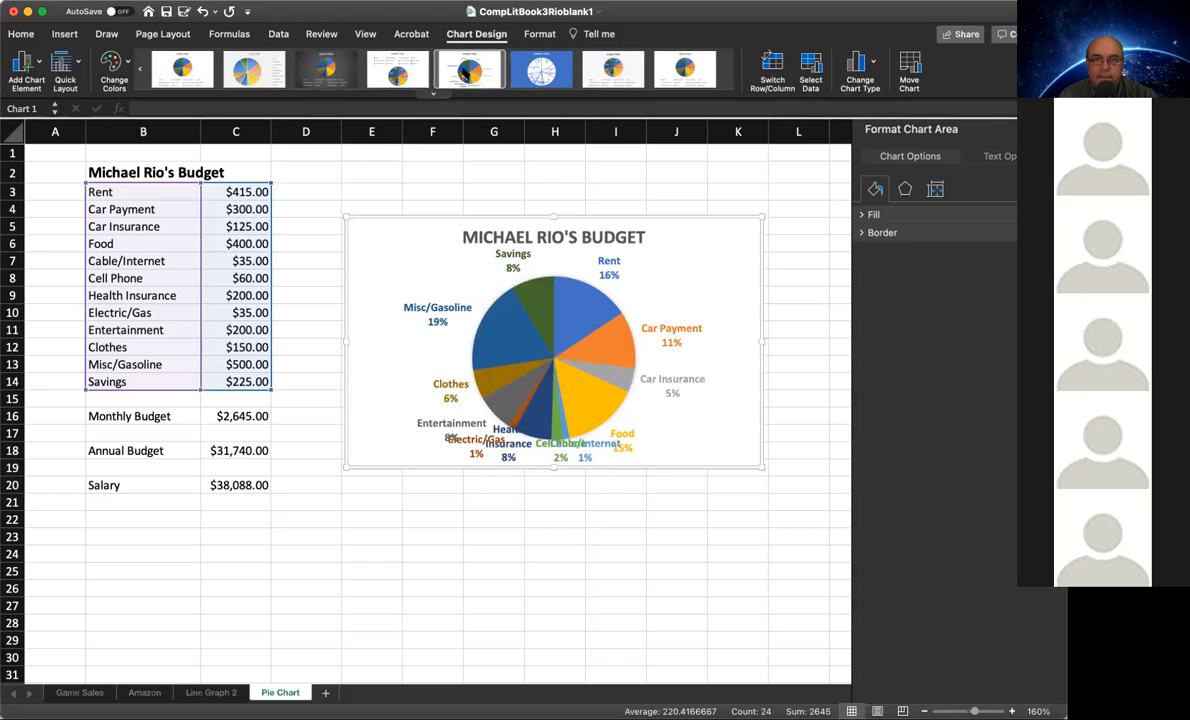
pyautogui.click(541, 71)
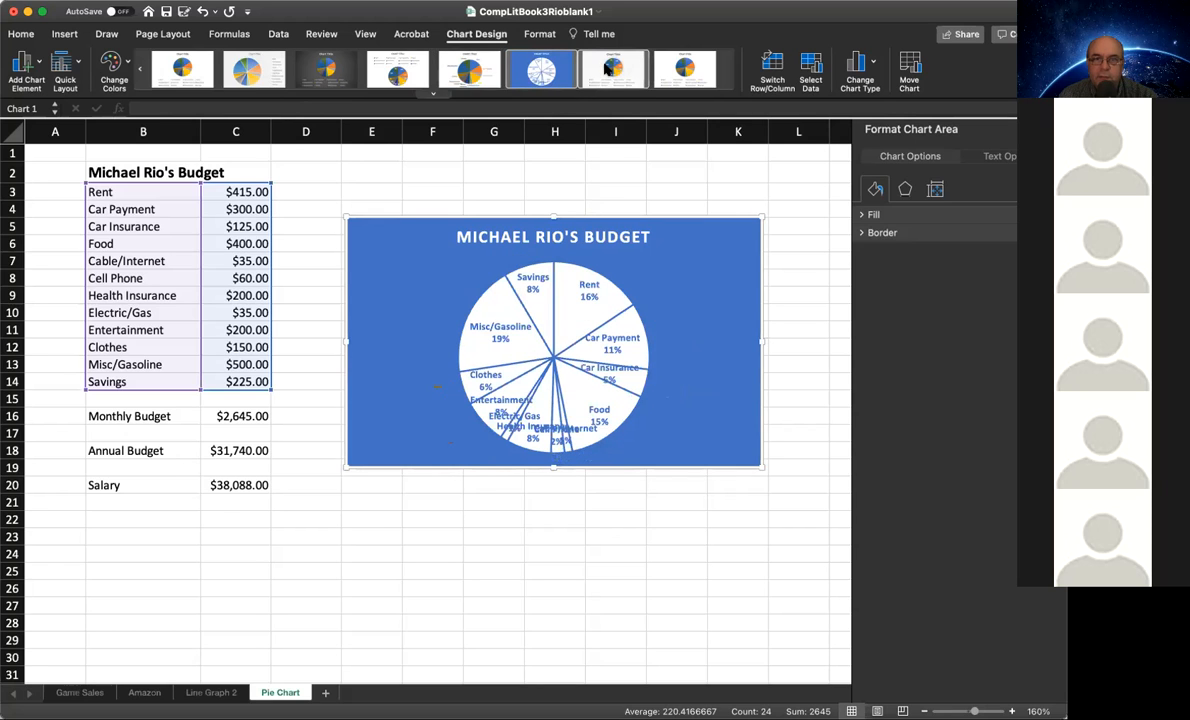
pyautogui.click(606, 68)
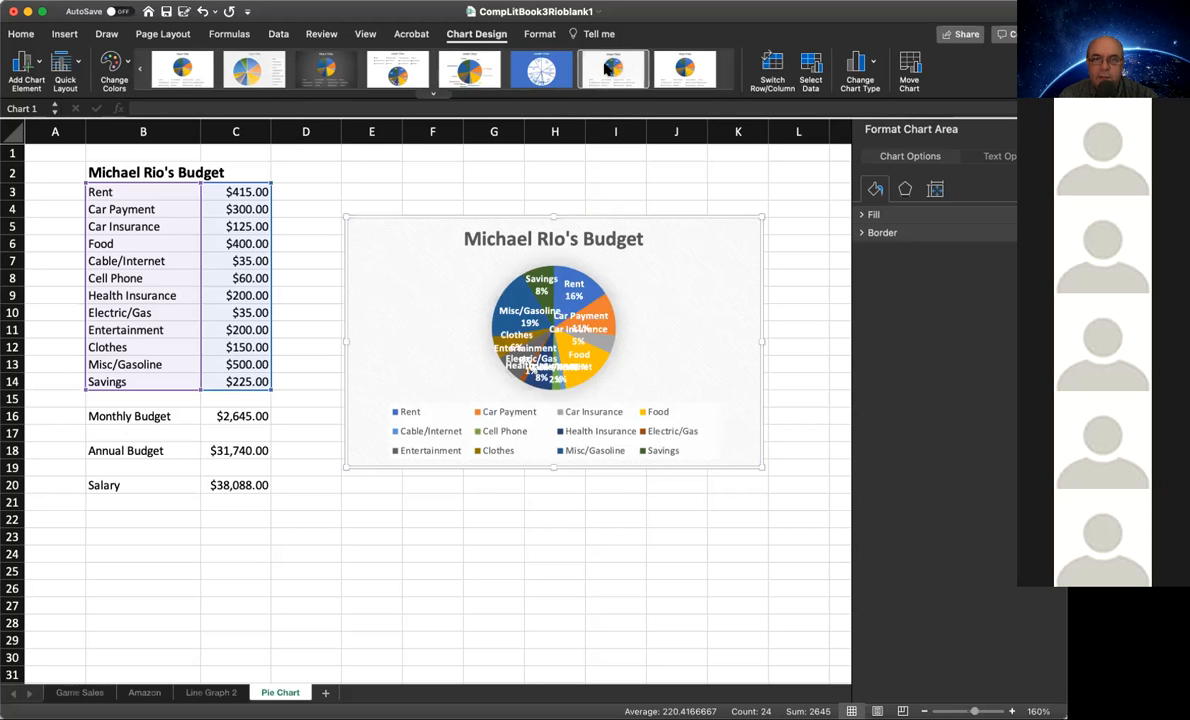
pyautogui.click(684, 68)
# - Enlarge the pie chart to span about columns D to L down to row 27, and apply the first preset style
pyautogui.moveTo(762, 467); pyautogui.dragTo(815, 556)
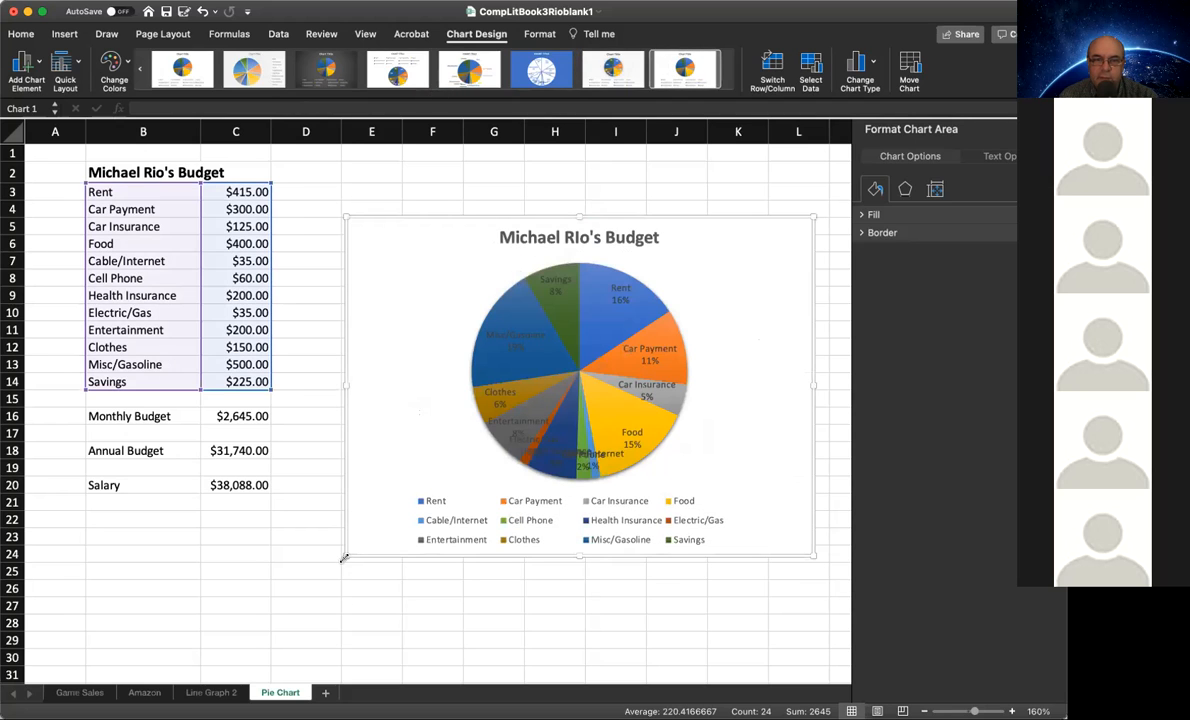
pyautogui.moveTo(345, 557); pyautogui.dragTo(306, 599)
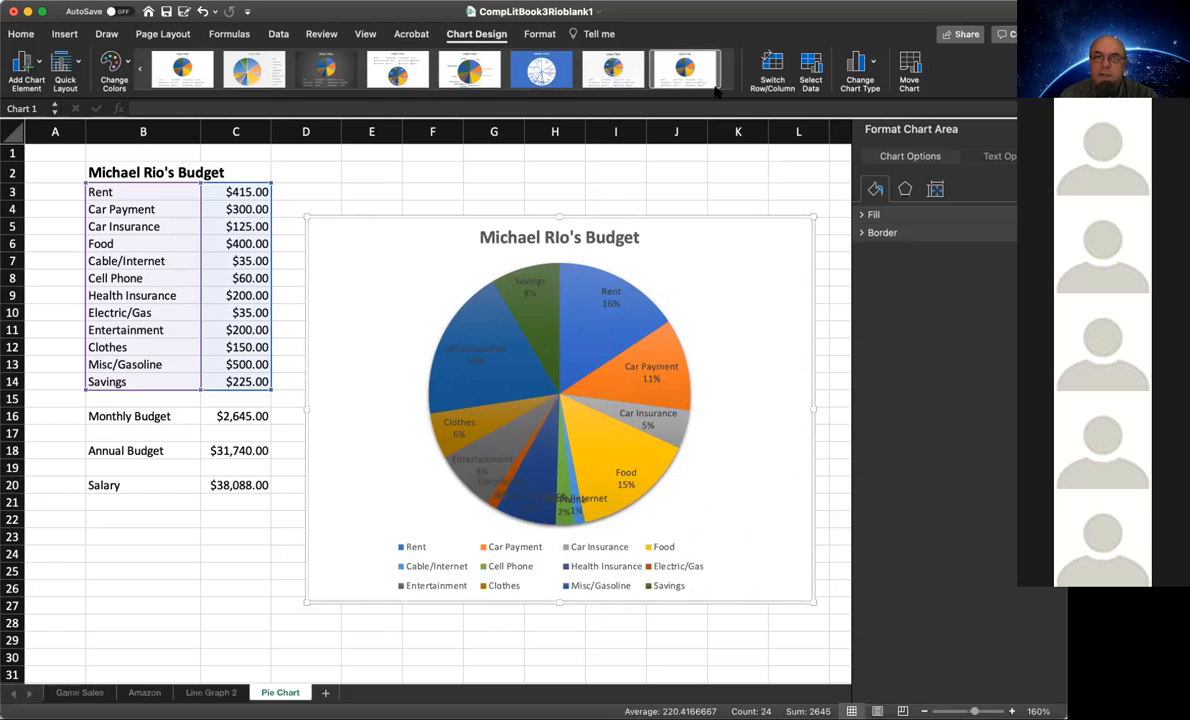
pyautogui.click(174, 70)
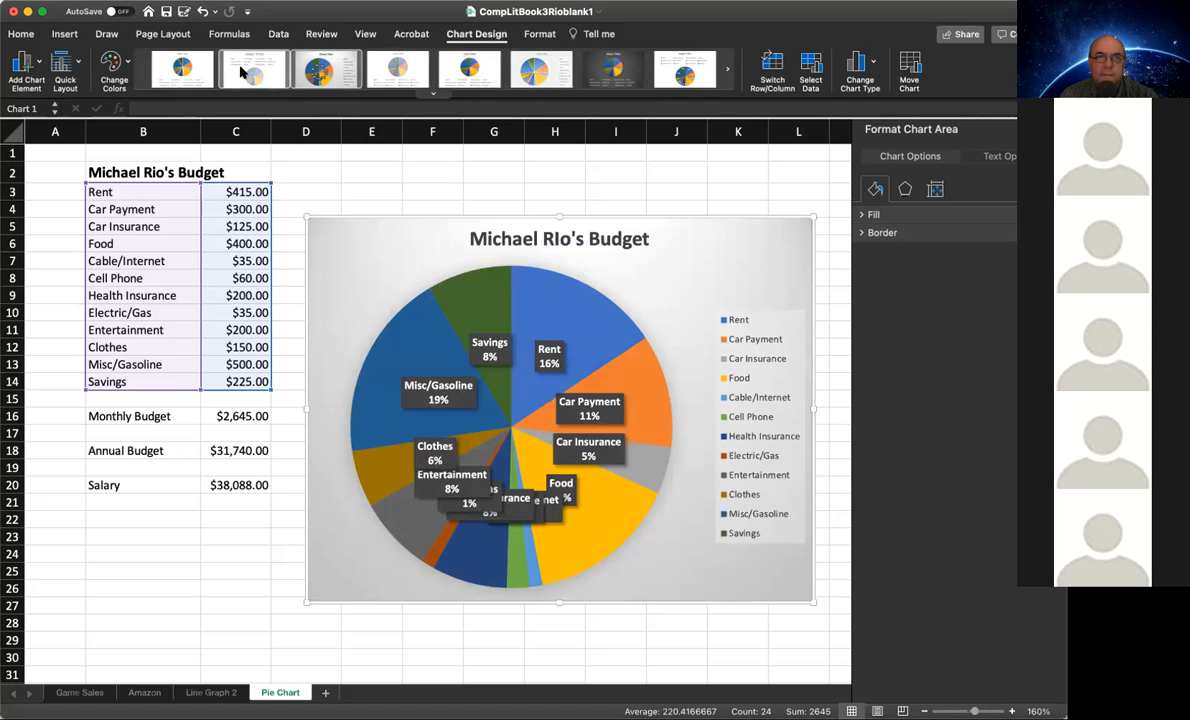
pyautogui.click(181, 70)
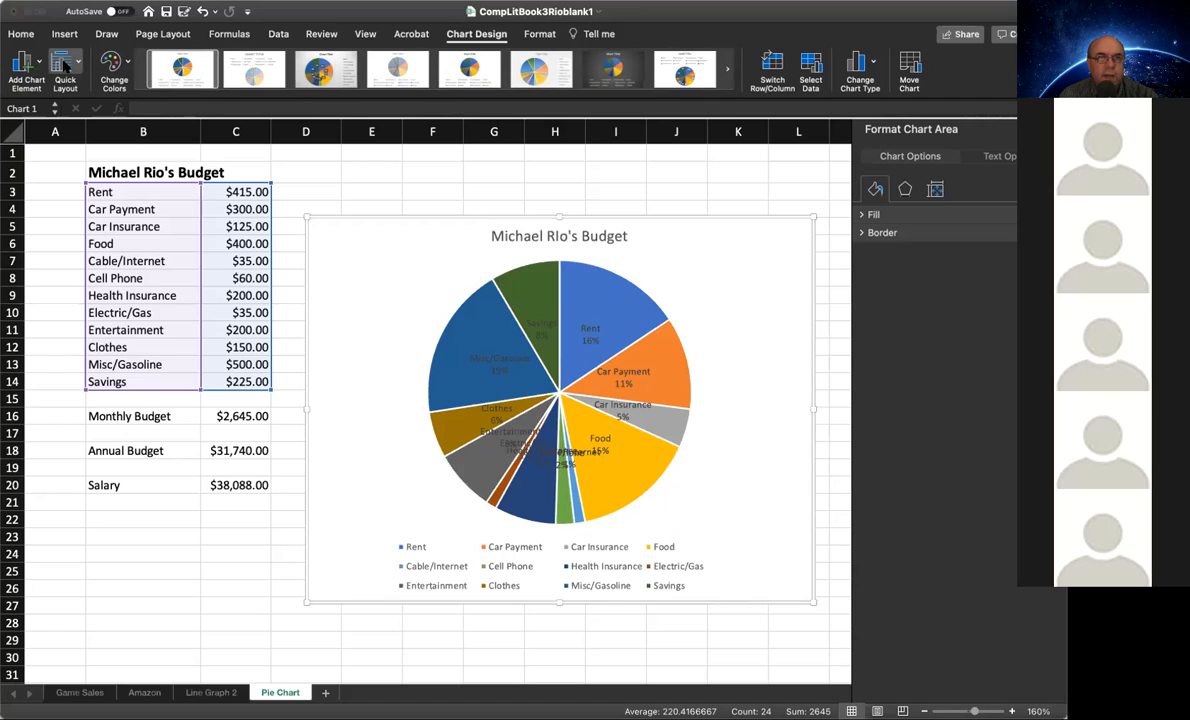
# - Compare several quick layouts on the pie chart and apply the one with a chart title and category names as slice labels
pyautogui.click(143, 120)
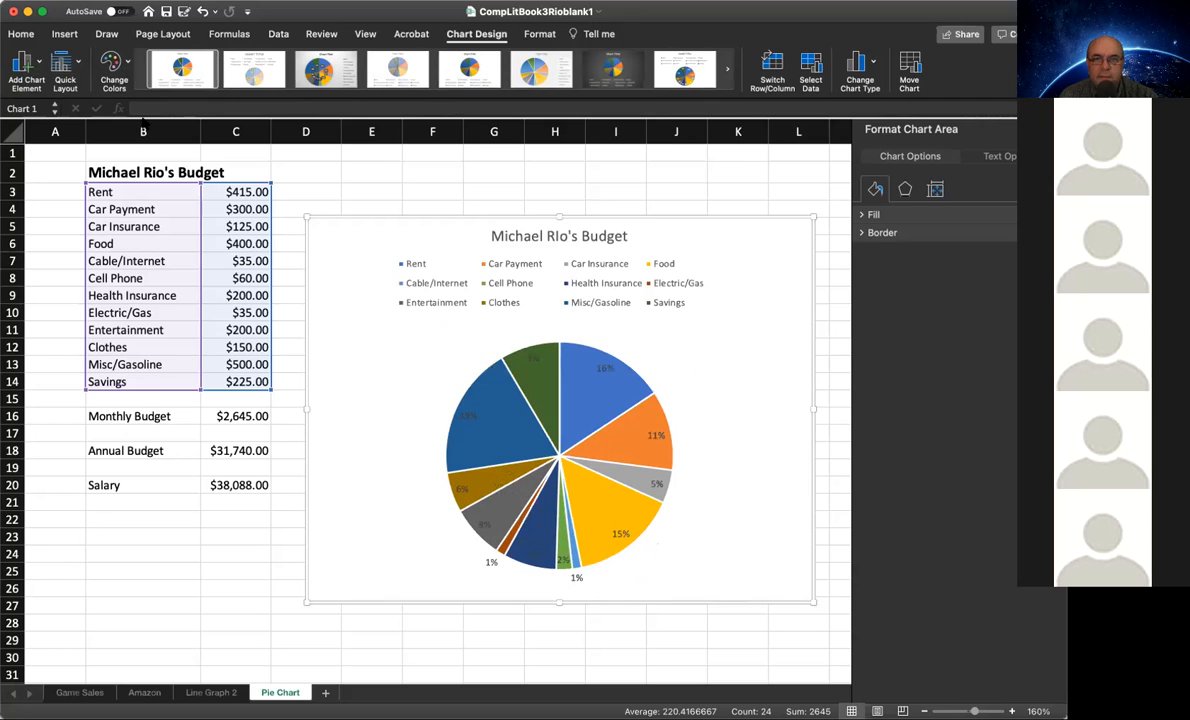
pyautogui.click(66, 66)
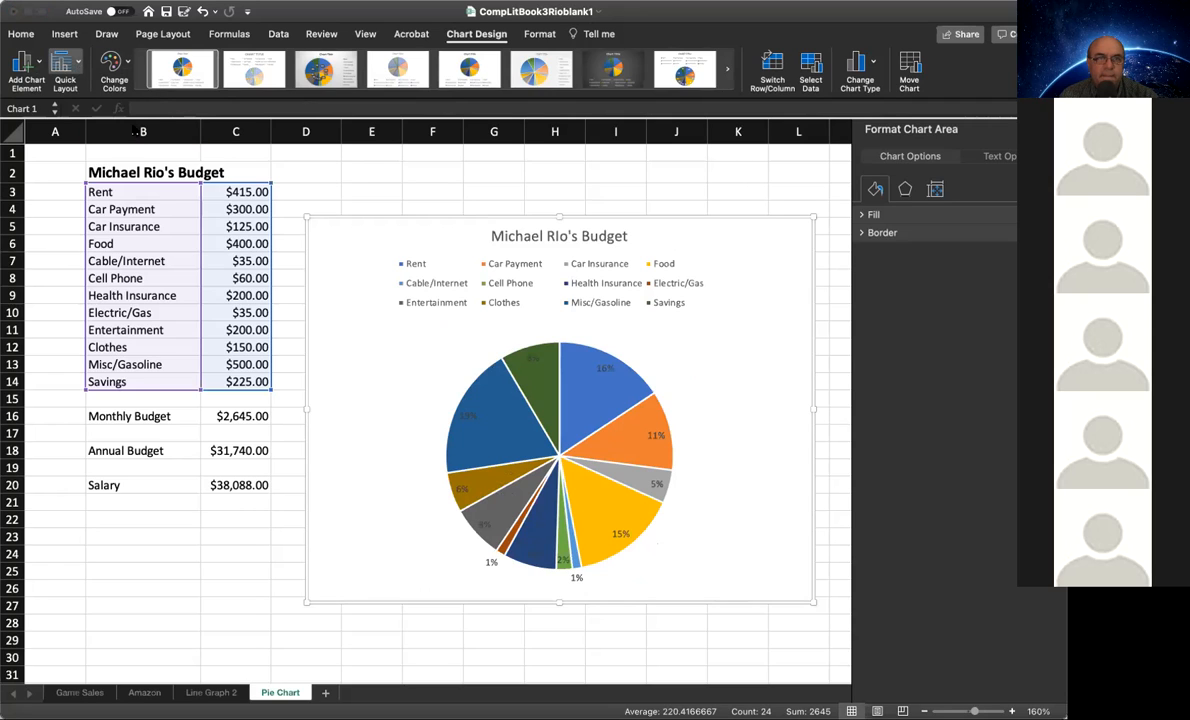
pyautogui.click(90, 183)
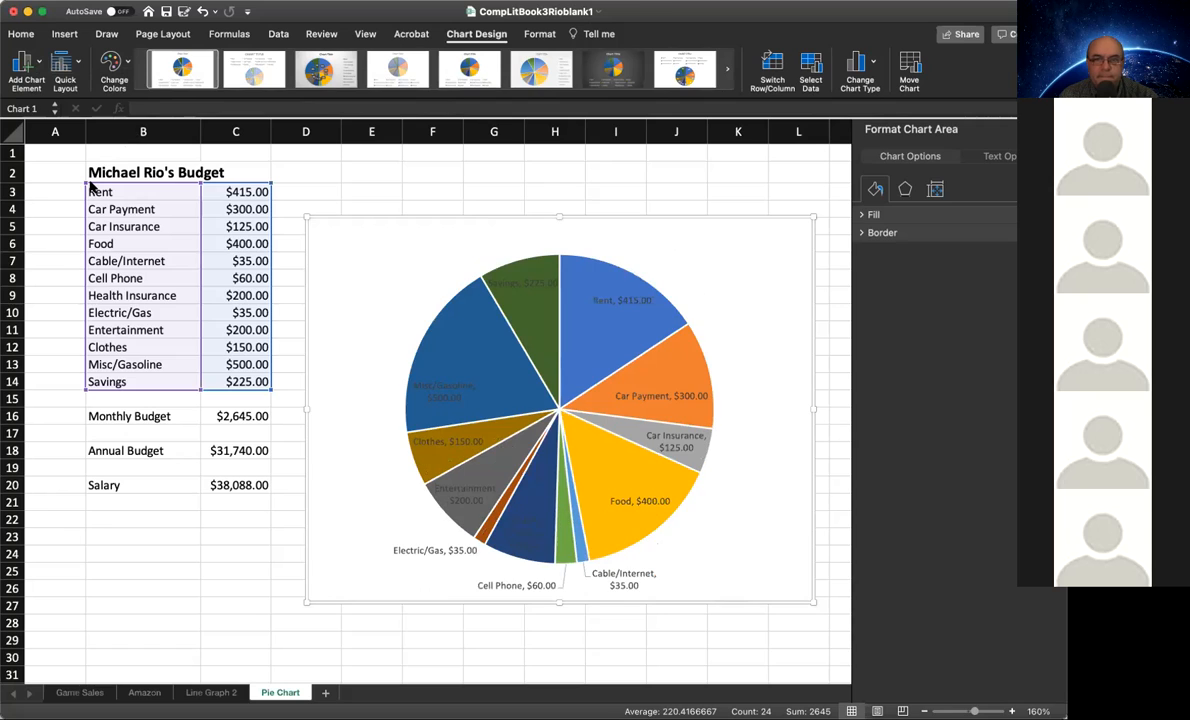
pyautogui.click(78, 63)
pyautogui.click(141, 171)
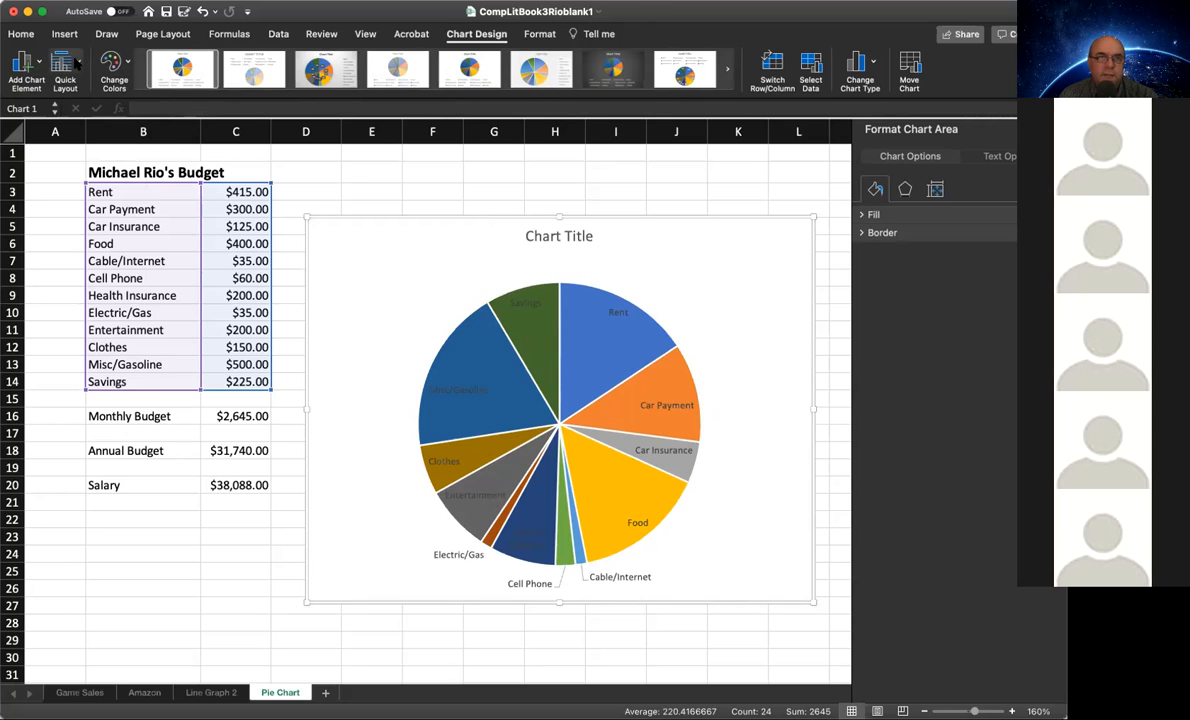
# - Compare further quick layouts on the pie chart and apply the one with a chart title and category names with percentages on the slices
pyautogui.click(234, 192)
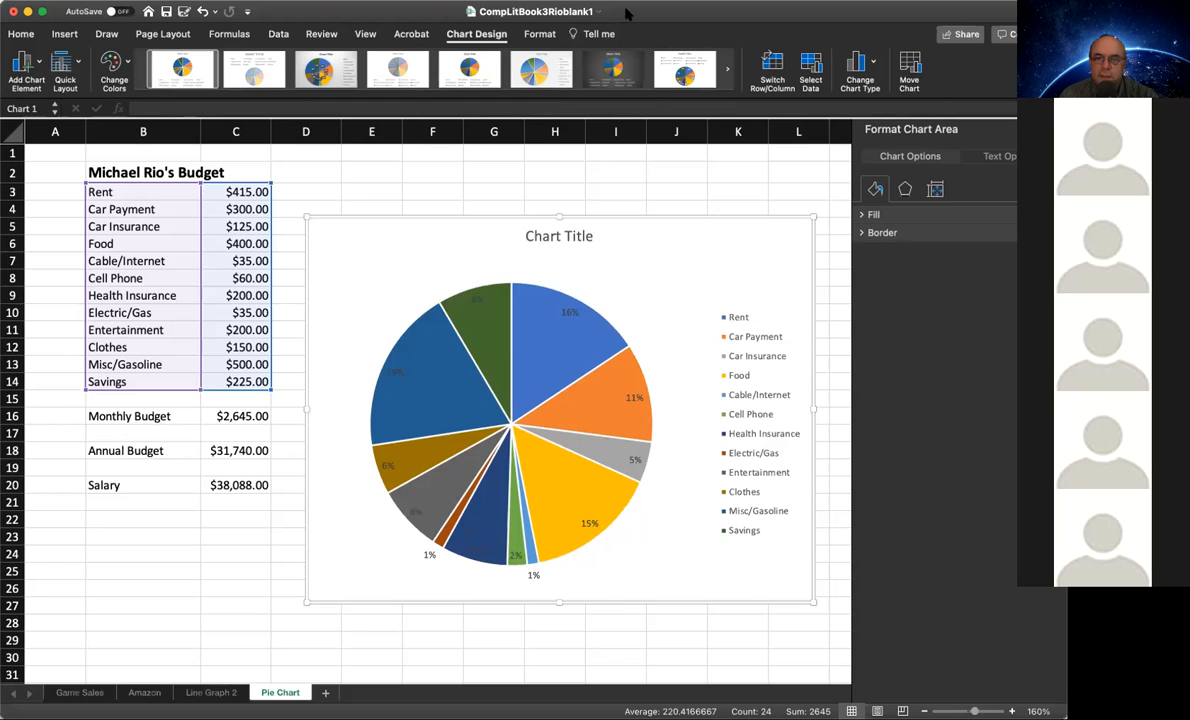
pyautogui.moveTo(575, 388)
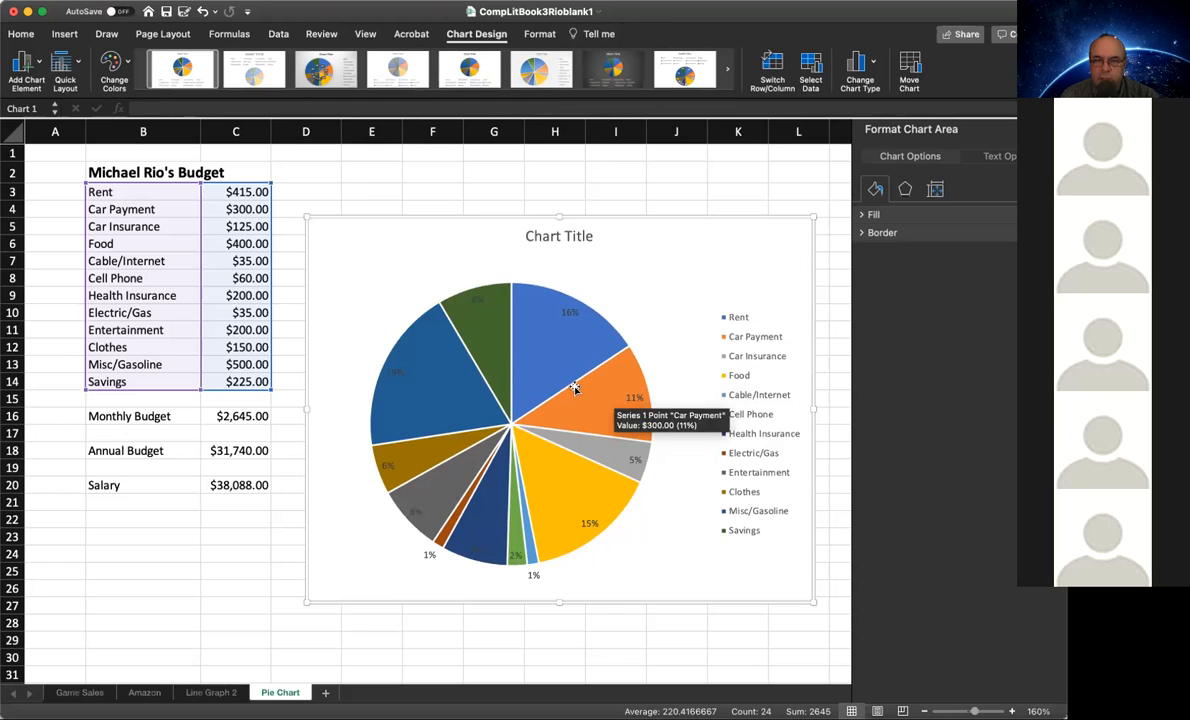
pyautogui.moveTo(510, 497)
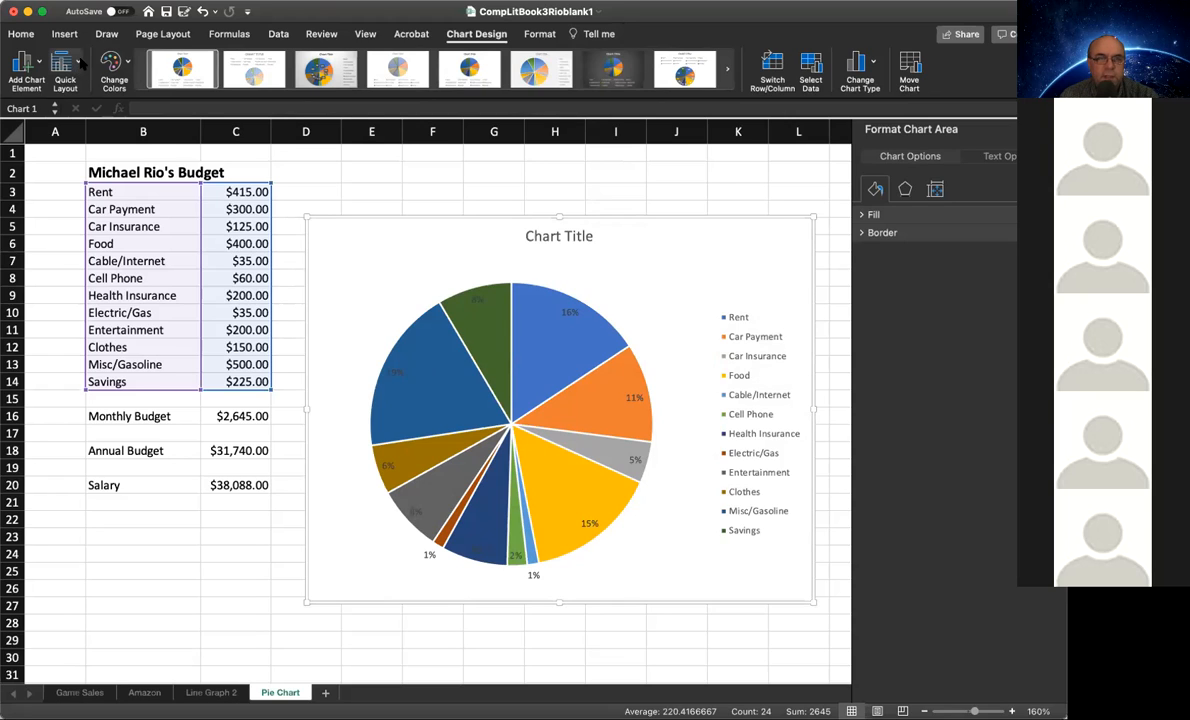
pyautogui.click(78, 65)
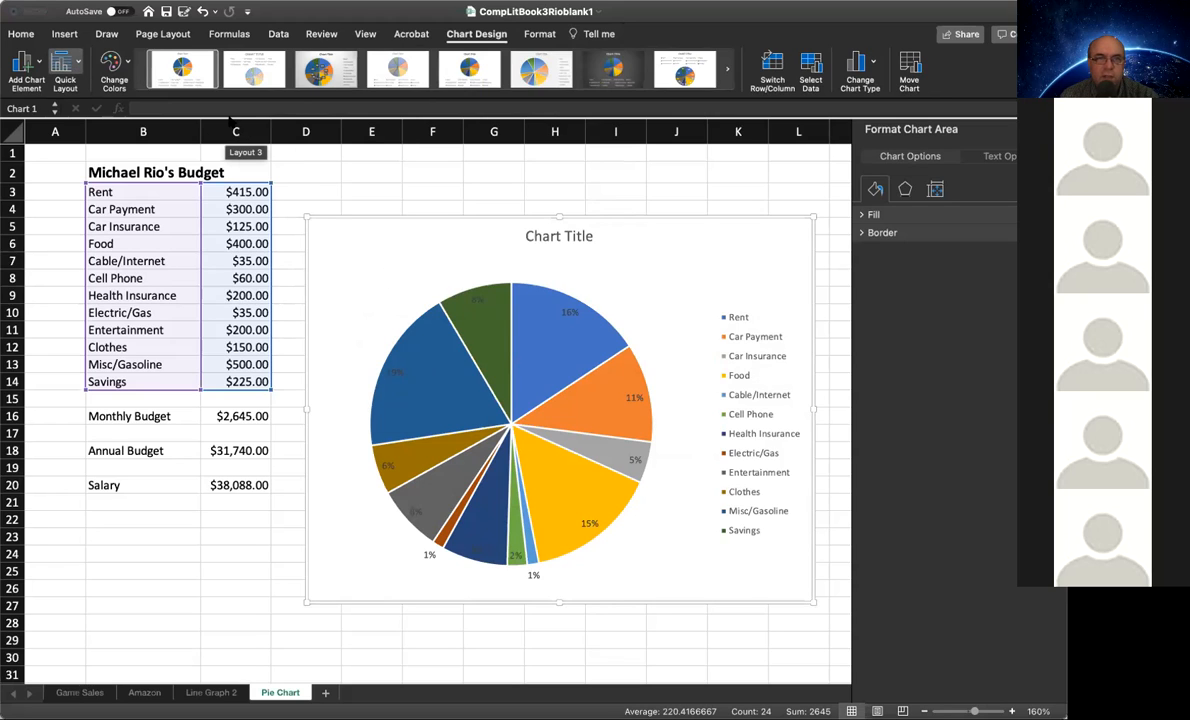
pyautogui.click(152, 80)
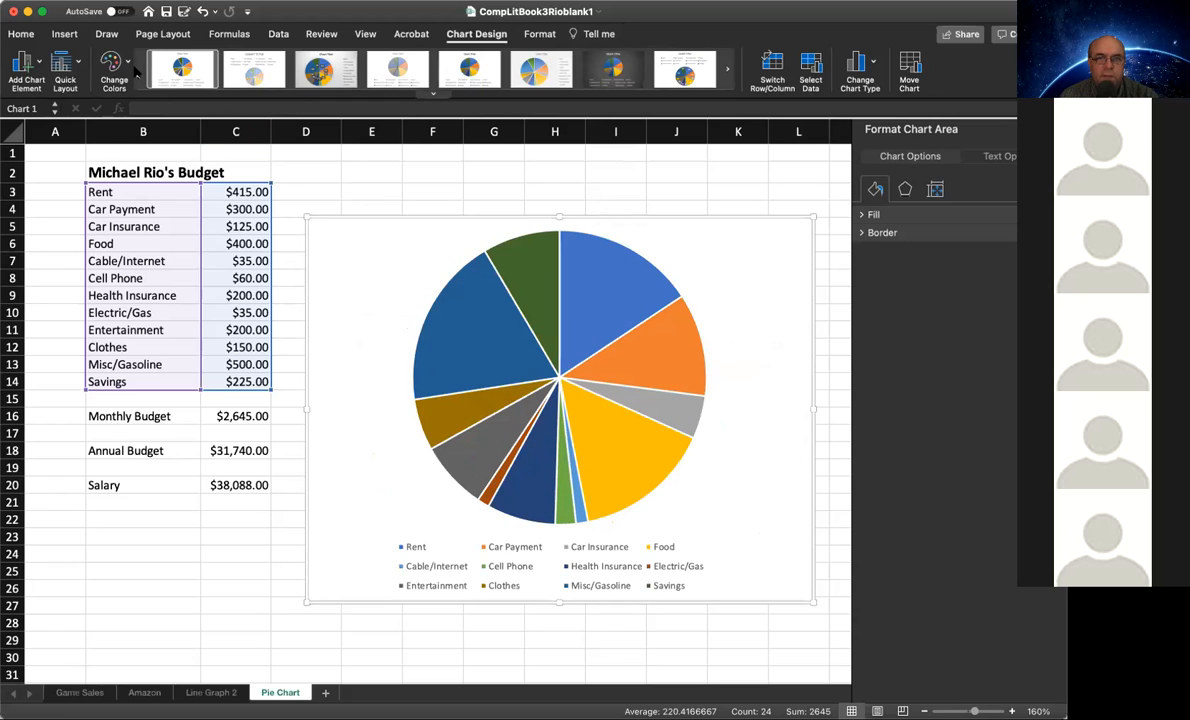
pyautogui.click(71, 201)
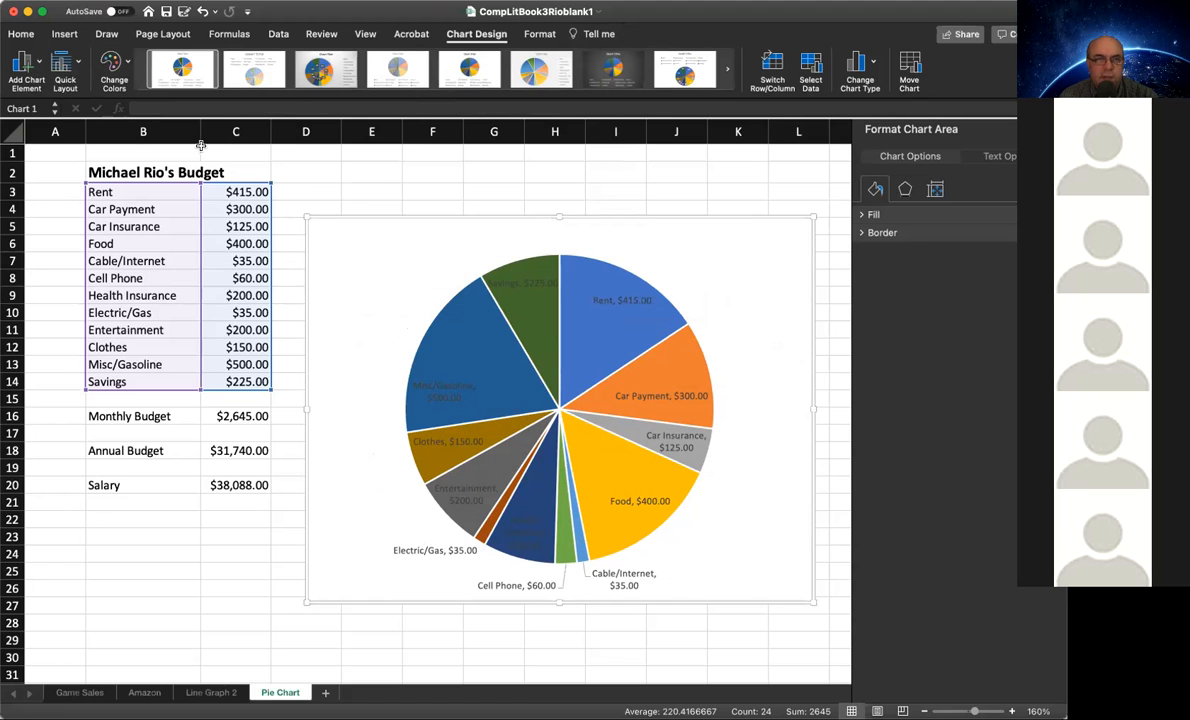
pyautogui.click(78, 63)
pyautogui.click(80, 115)
# - Show the pie chart's data labels as callouts and enlarge the chart slightly, down to about row 28
pyautogui.click(40, 62)
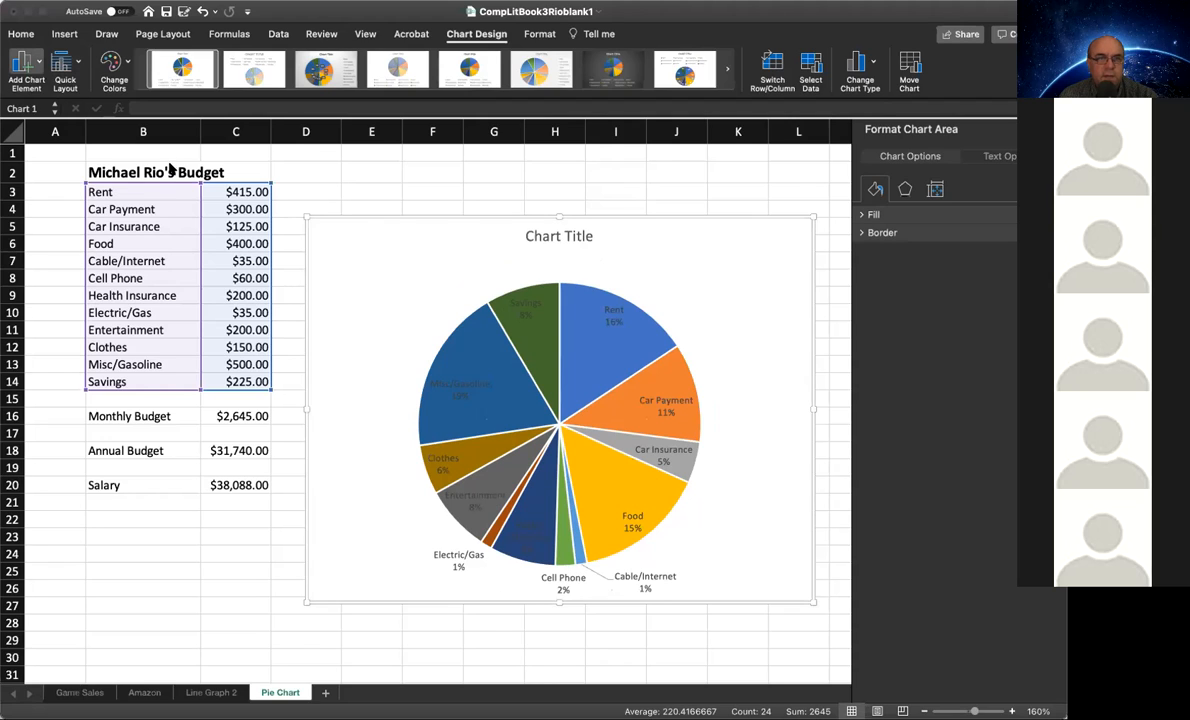
pyautogui.click(176, 241)
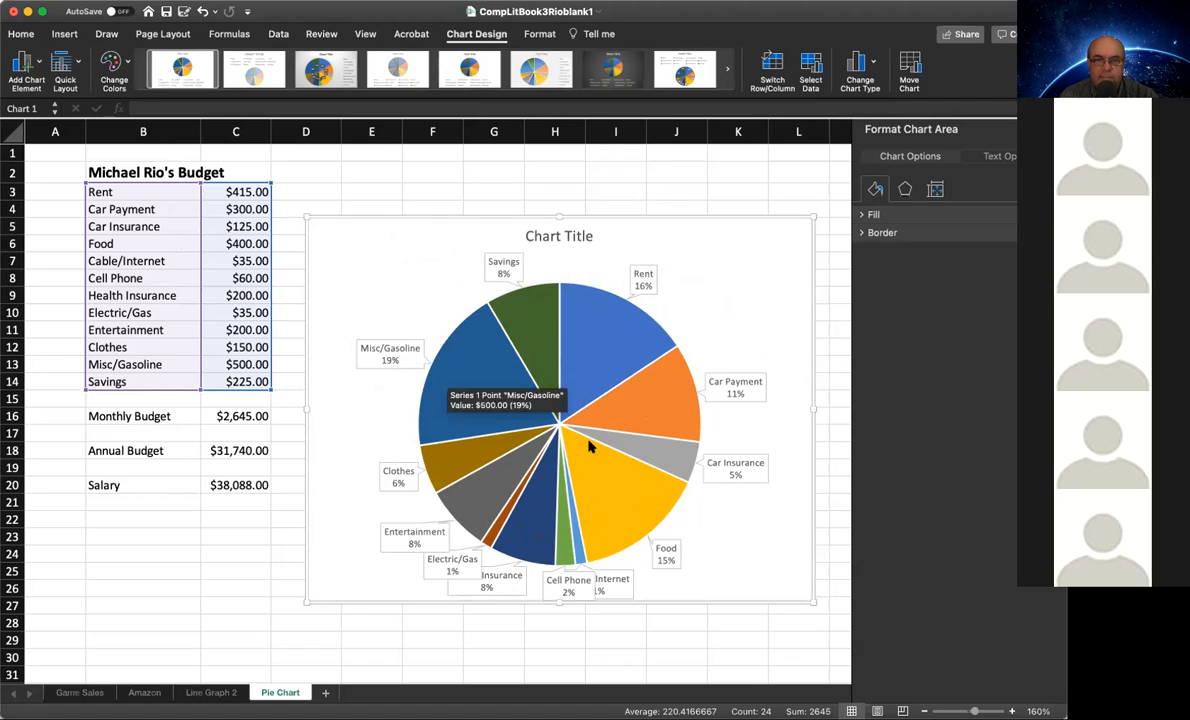
pyautogui.moveTo(813, 600); pyautogui.dragTo(823, 630)
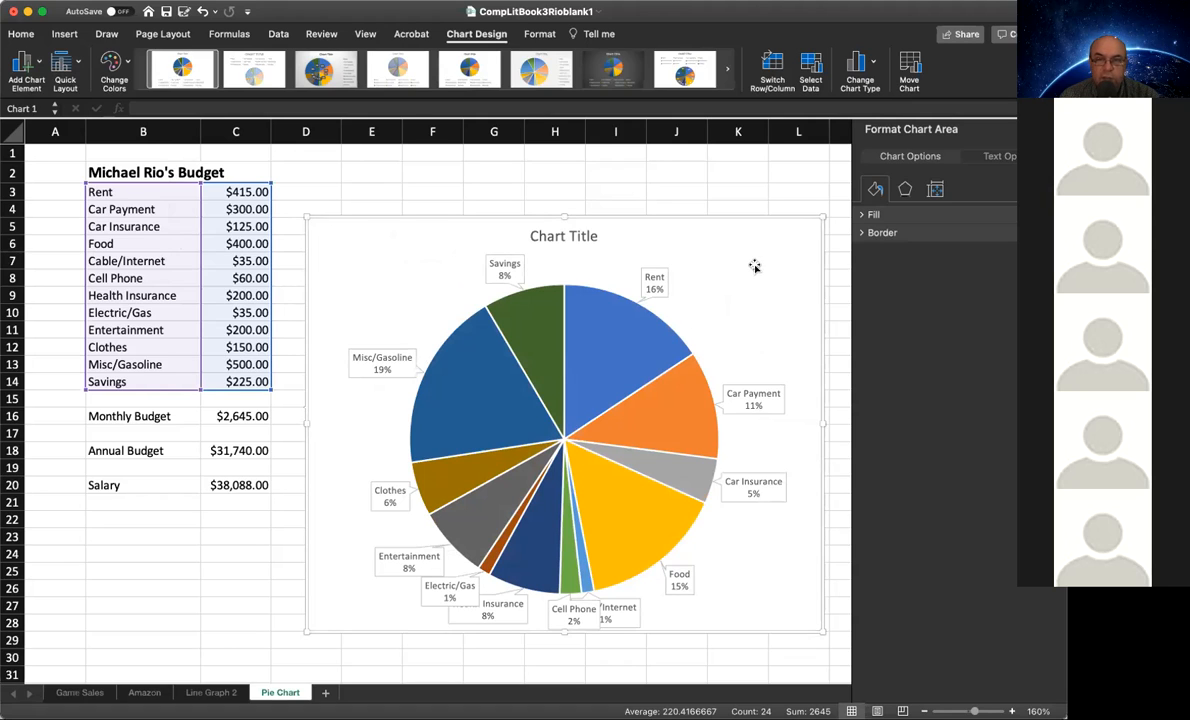
# - Replace the pie chart's placeholder title with the owner's full name in possessive form followed by "Budget", on a single line
pyautogui.click(557, 233)
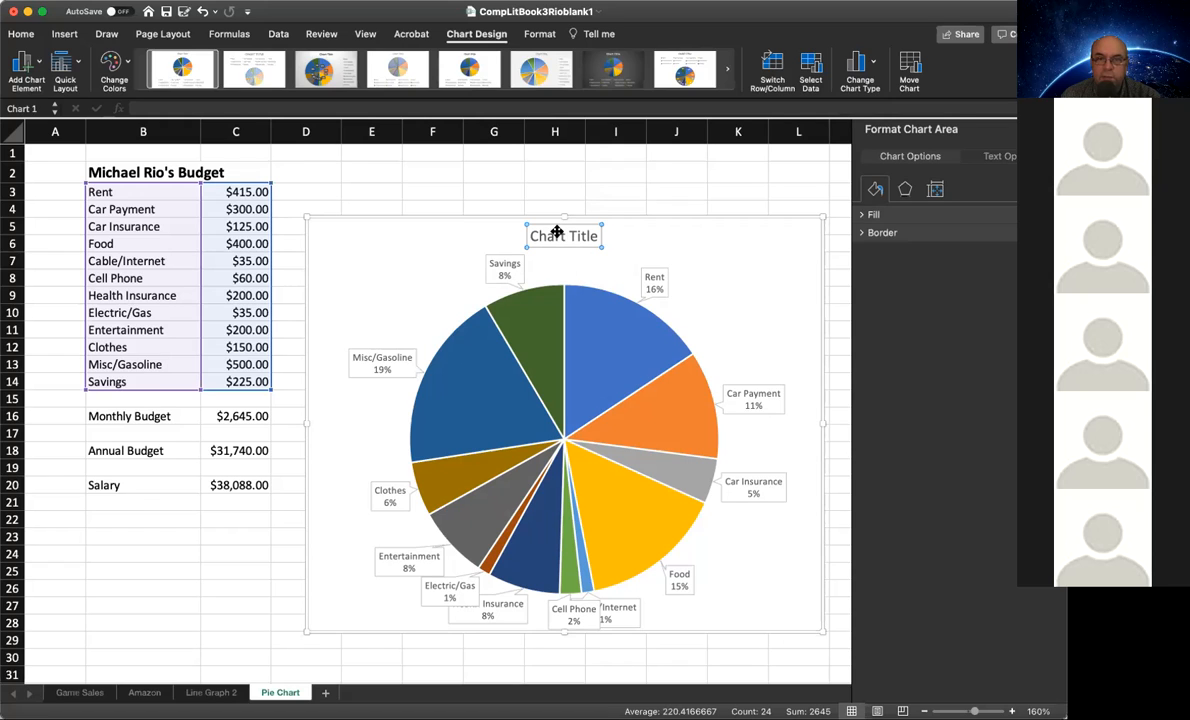
pyautogui.tripleClick(557, 234)
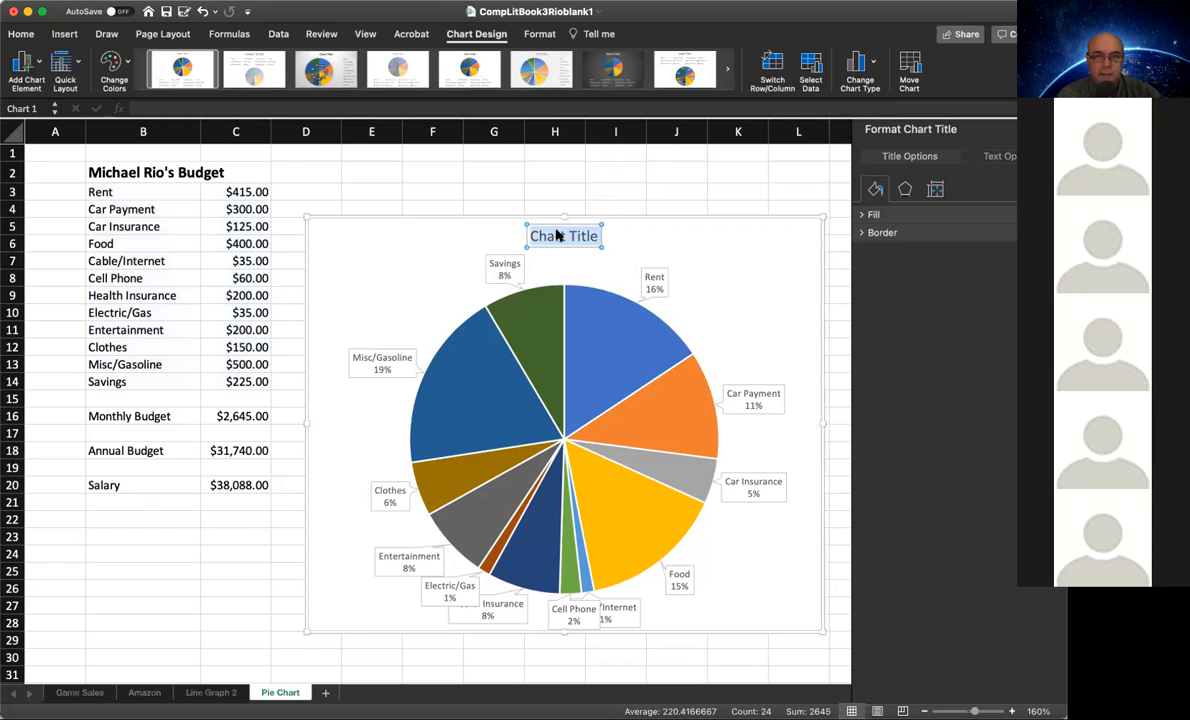
pyautogui.write('Michael')
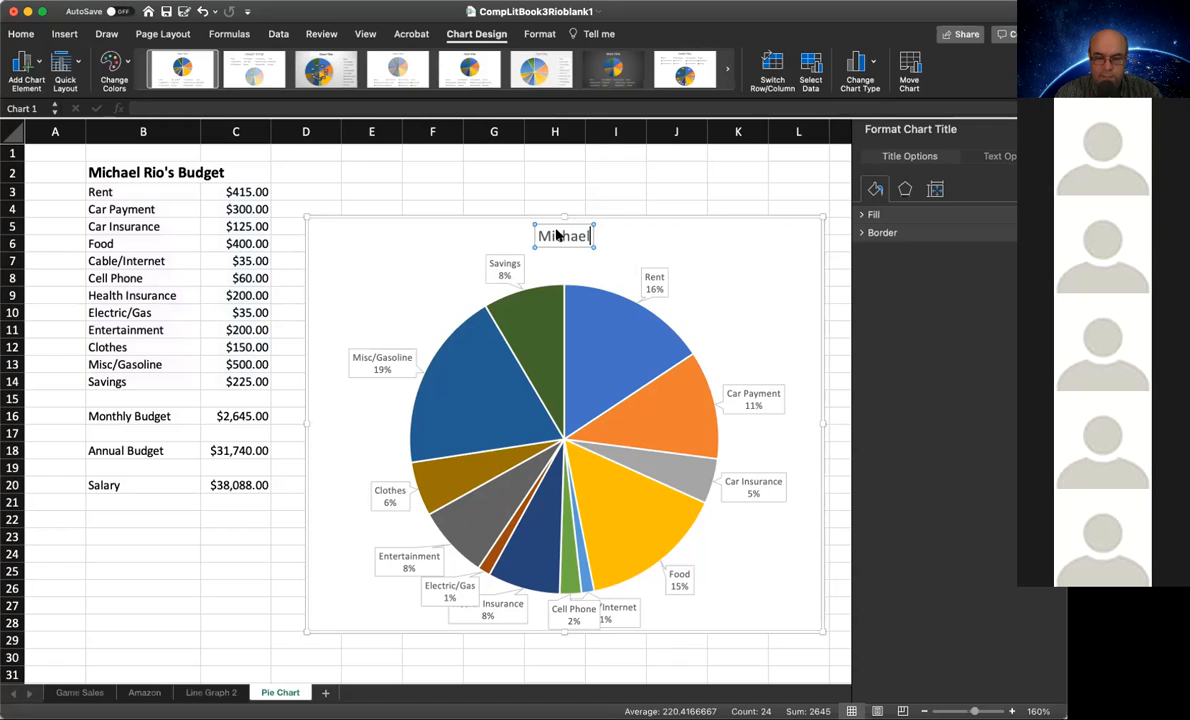
pyautogui.write(" Rio's B")
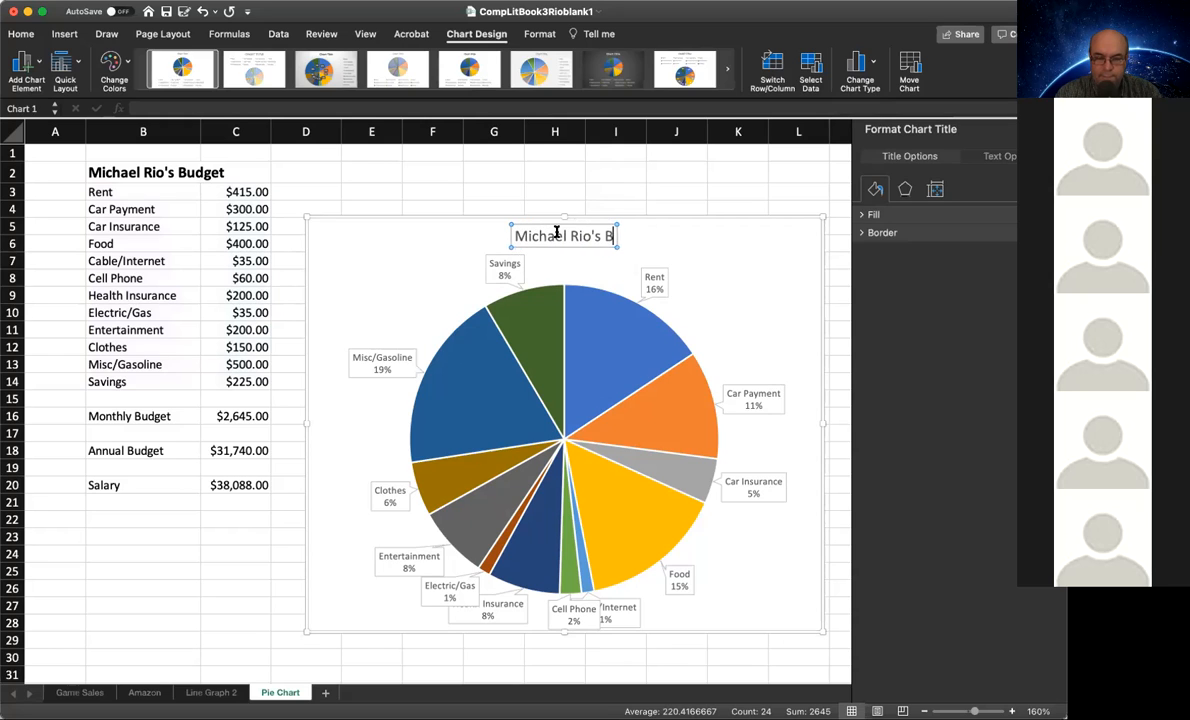
pyautogui.write('udget')
pyautogui.press('Return')
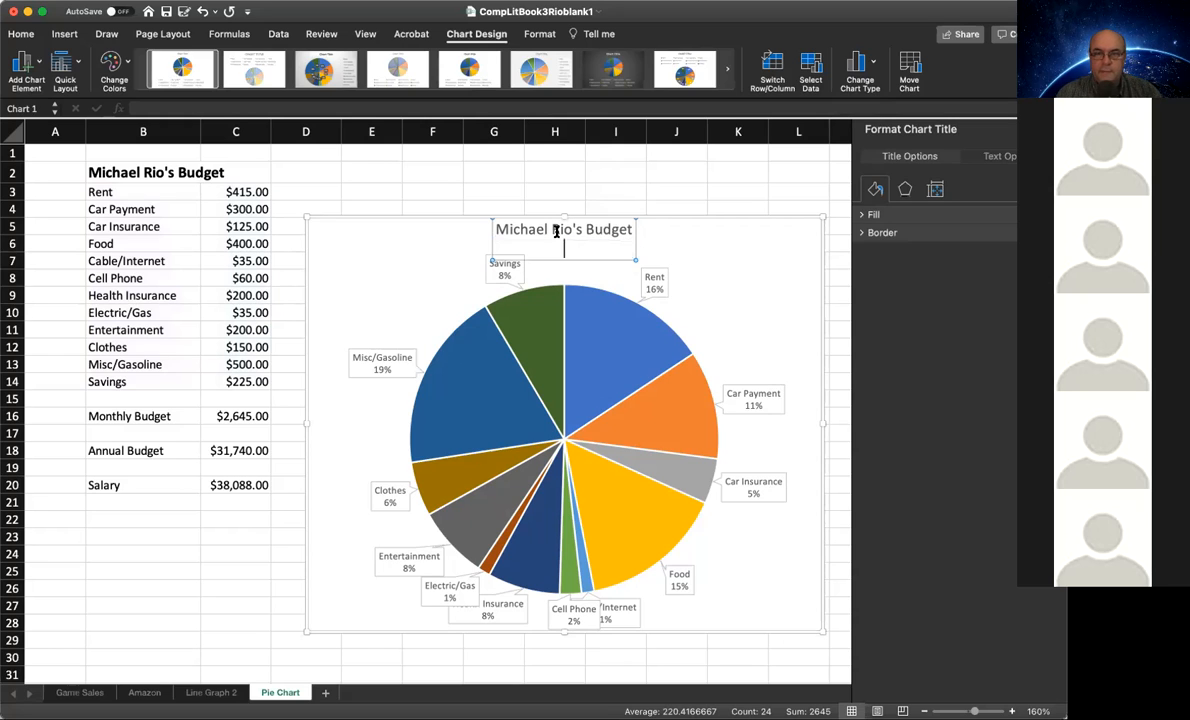
pyautogui.press('BackSpace')
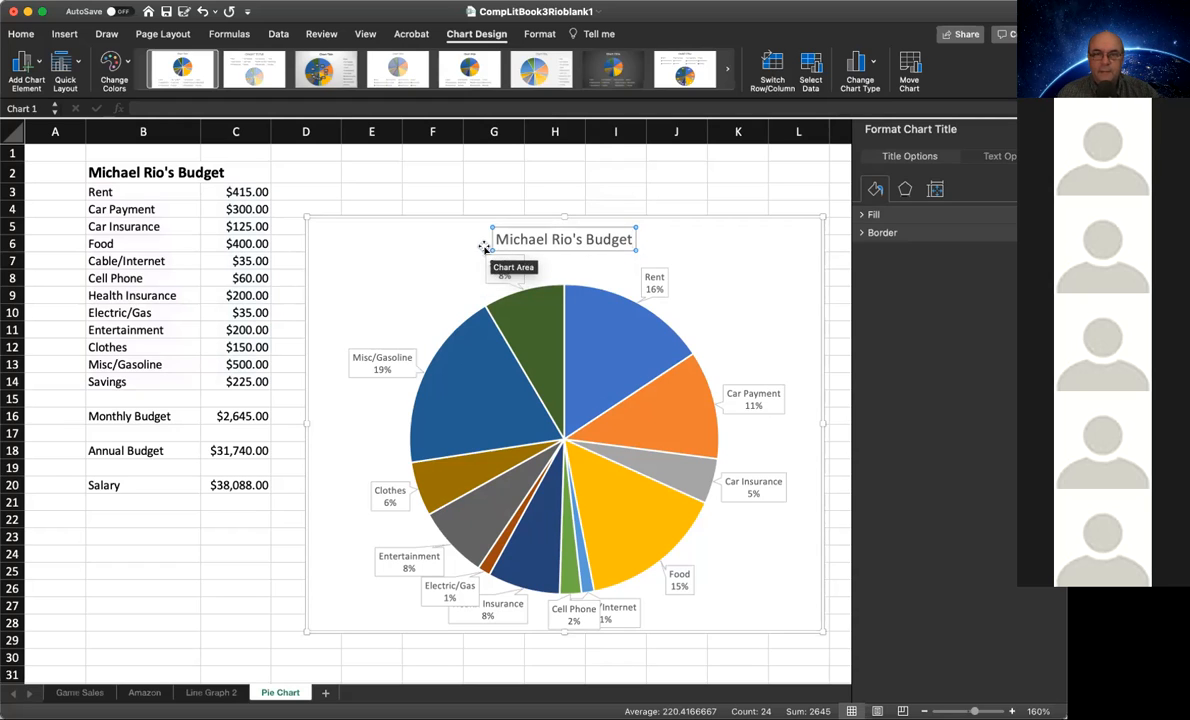
pyautogui.click(418, 242)
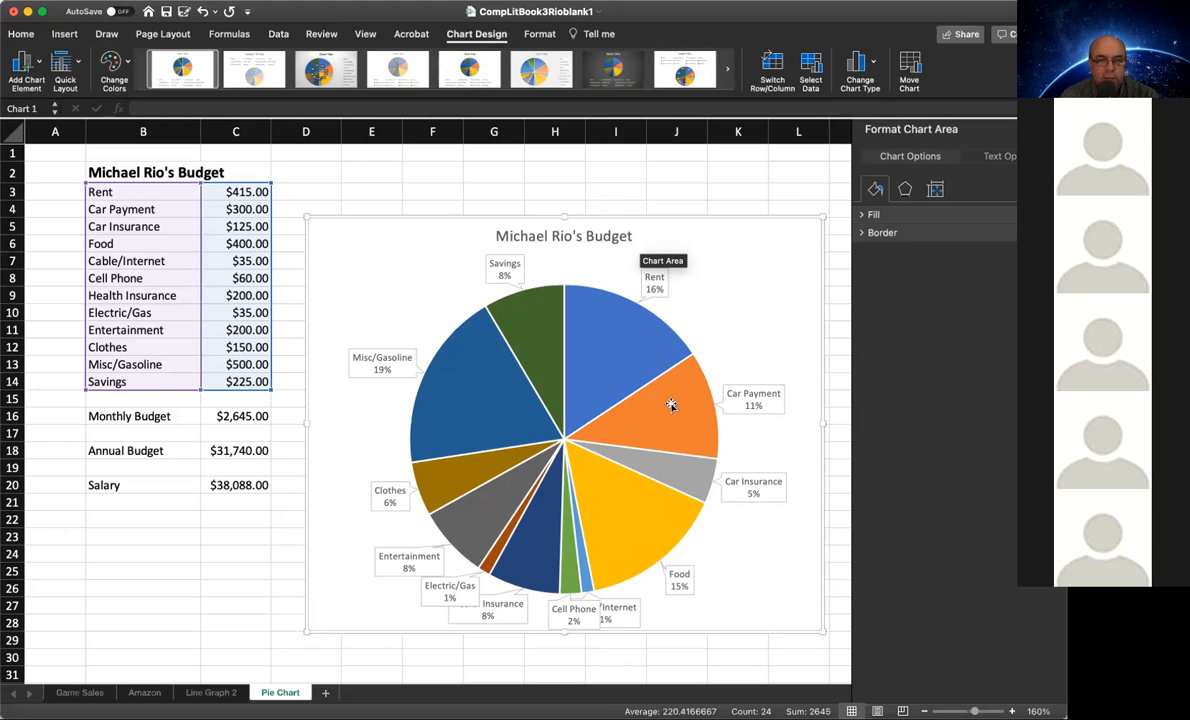
# - Review the finished charts on the Game Sales, Amazon, Line Graph 2 and Pie Chart sheets, and save the workbook
pyautogui.click(207, 693)
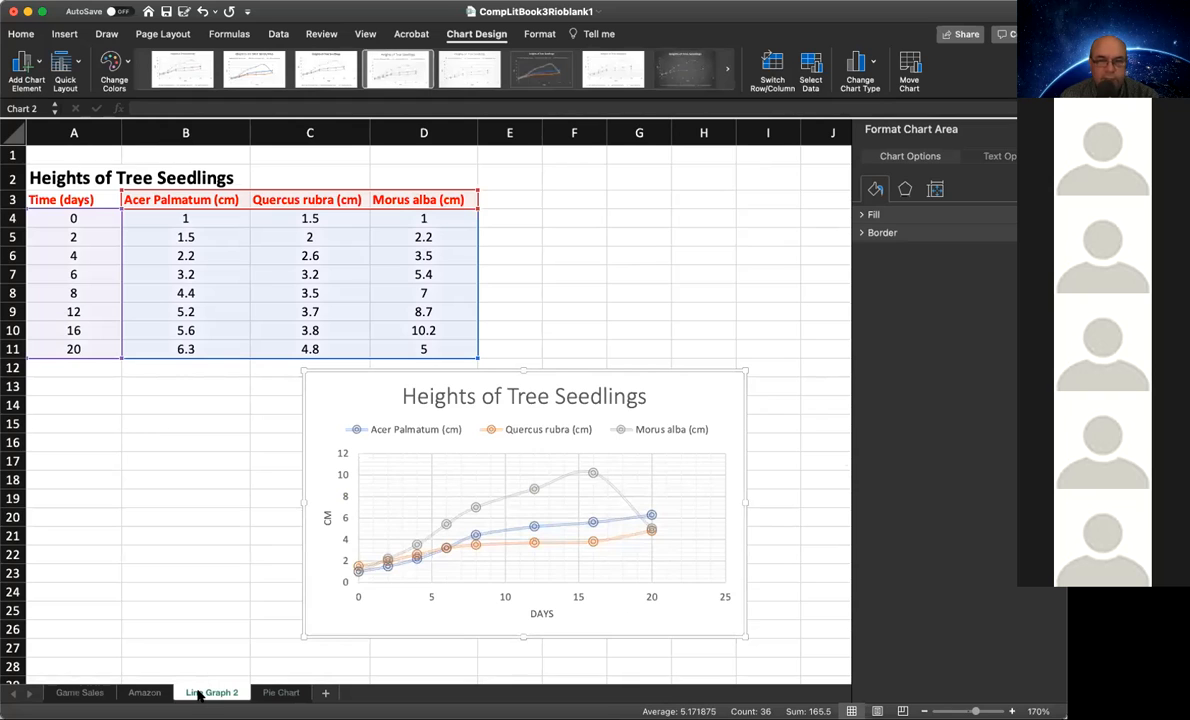
pyautogui.click(275, 693)
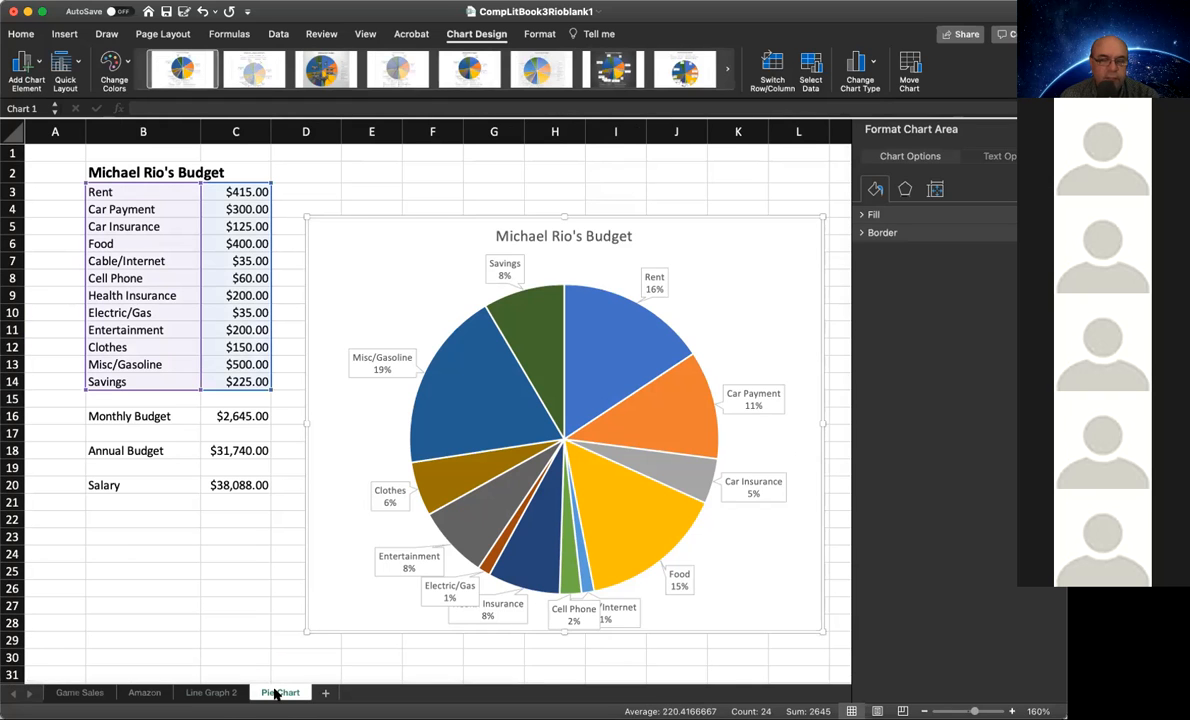
pyautogui.click(148, 694)
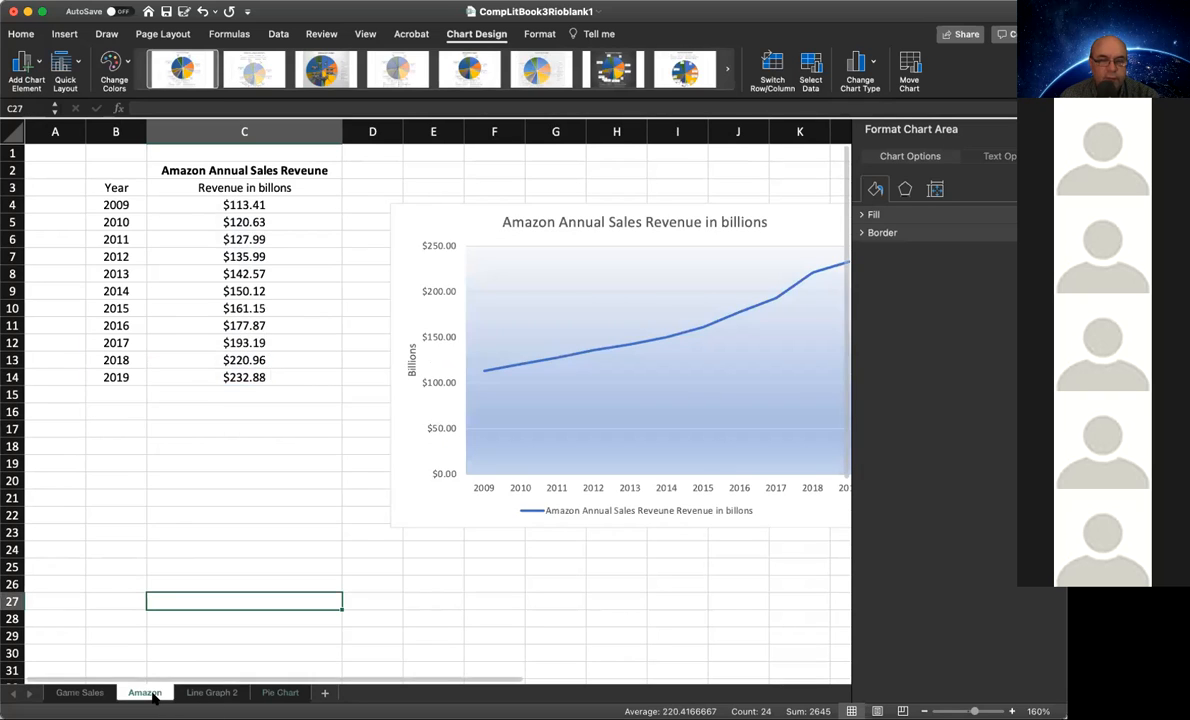
pyautogui.click(75, 691)
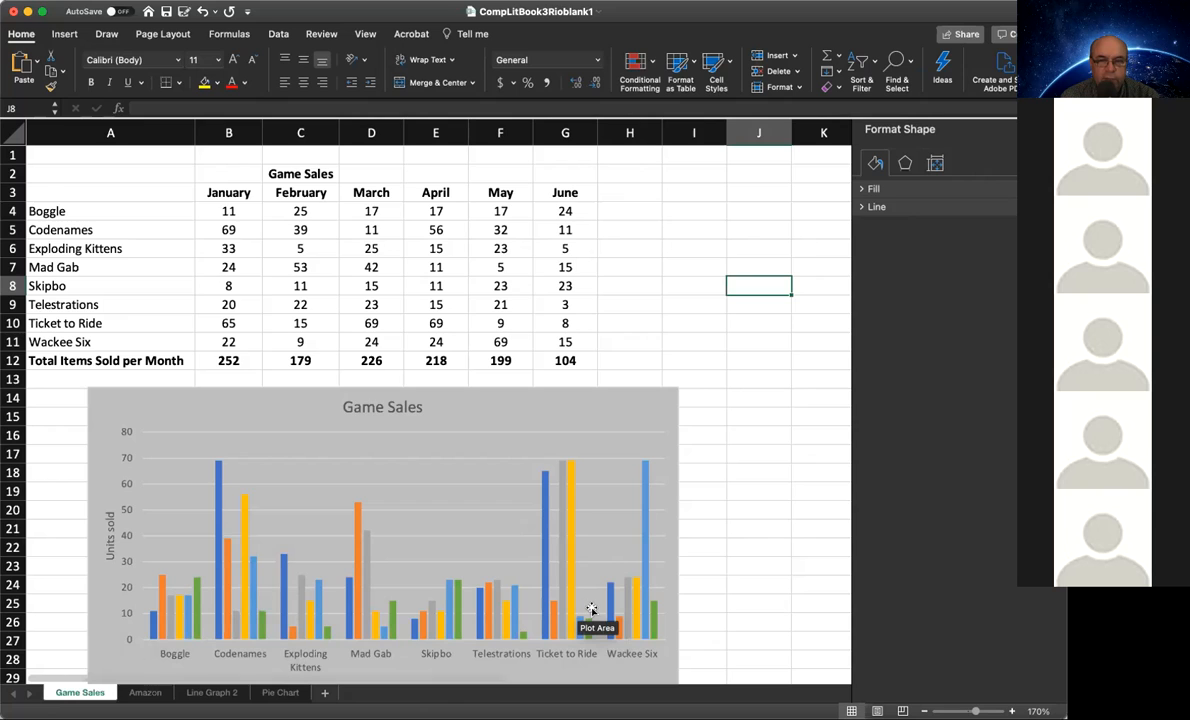
pyautogui.click(144, 692)
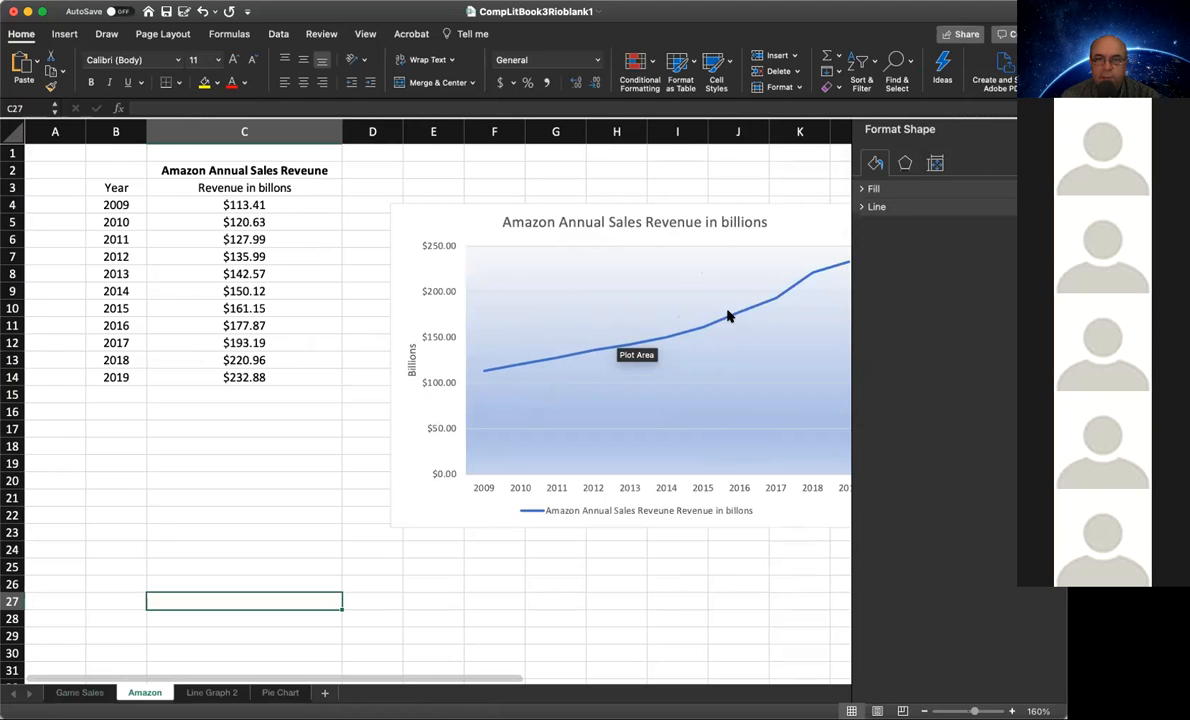
pyautogui.click(207, 692)
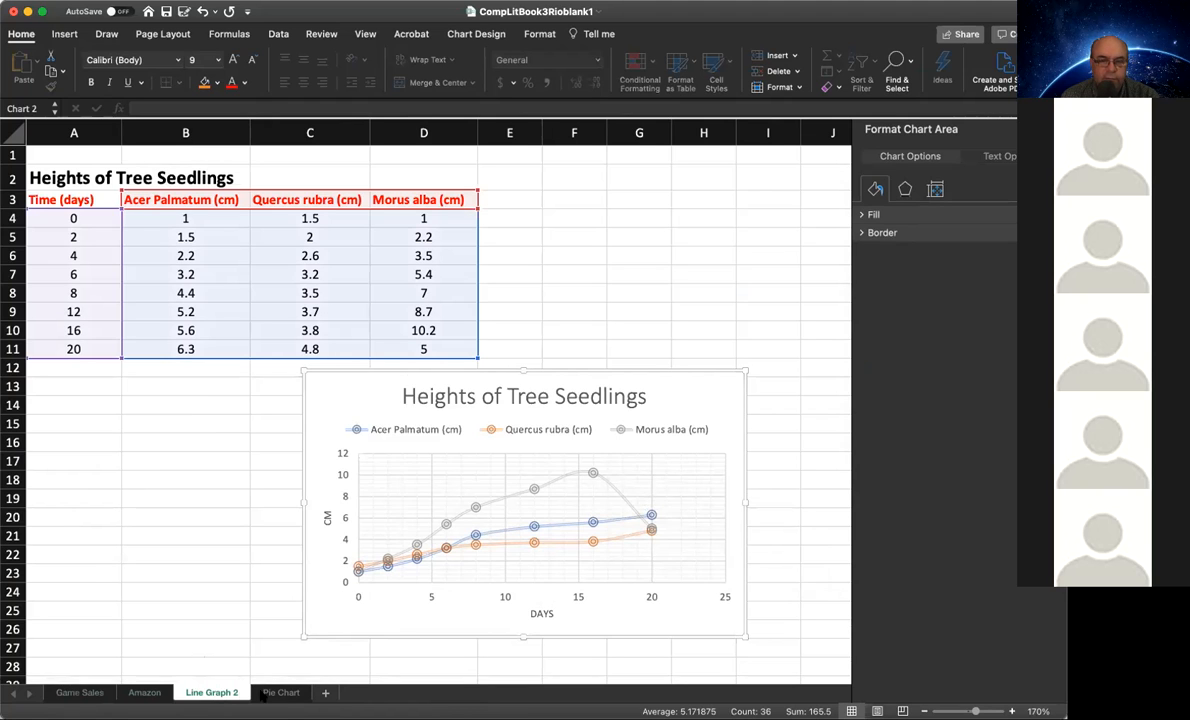
pyautogui.click(280, 693)
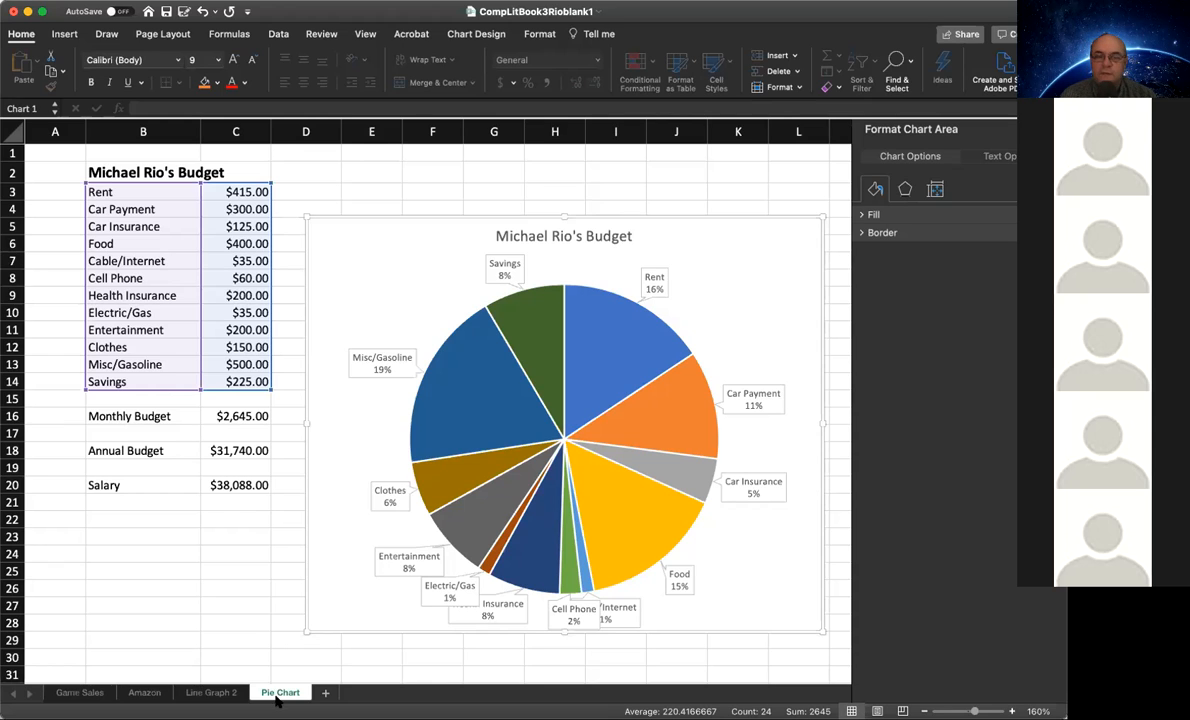
pyautogui.click(62, 1)
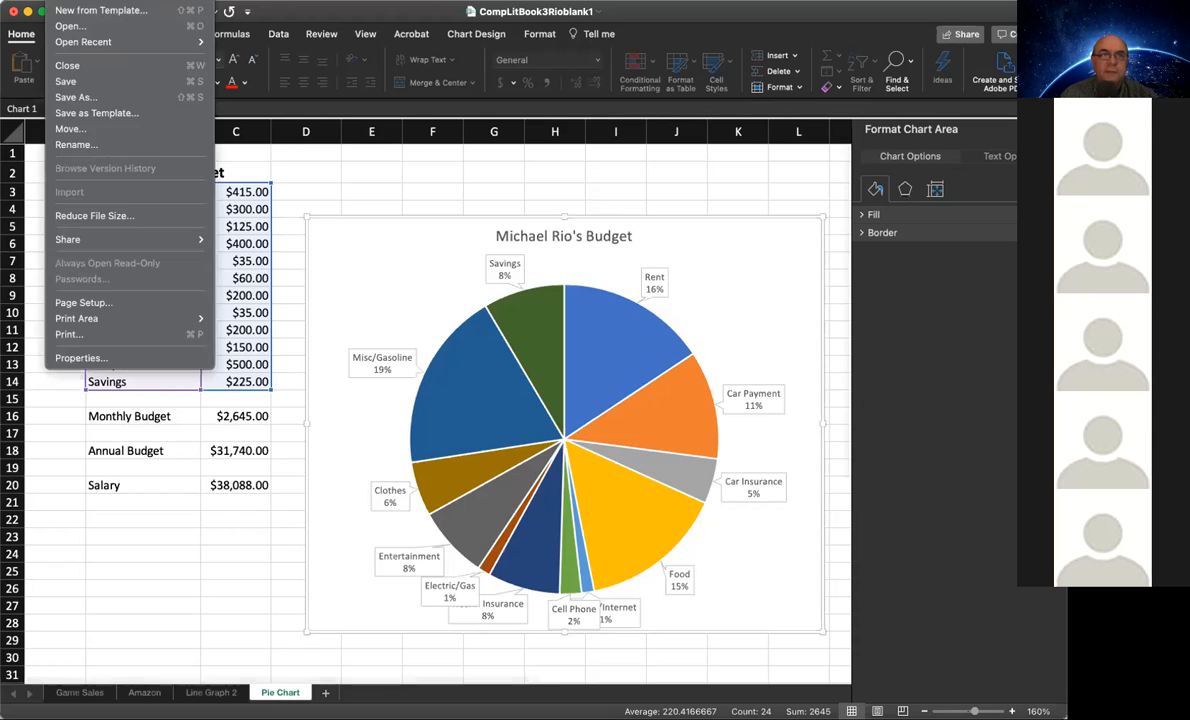
pyautogui.click(64, 81)
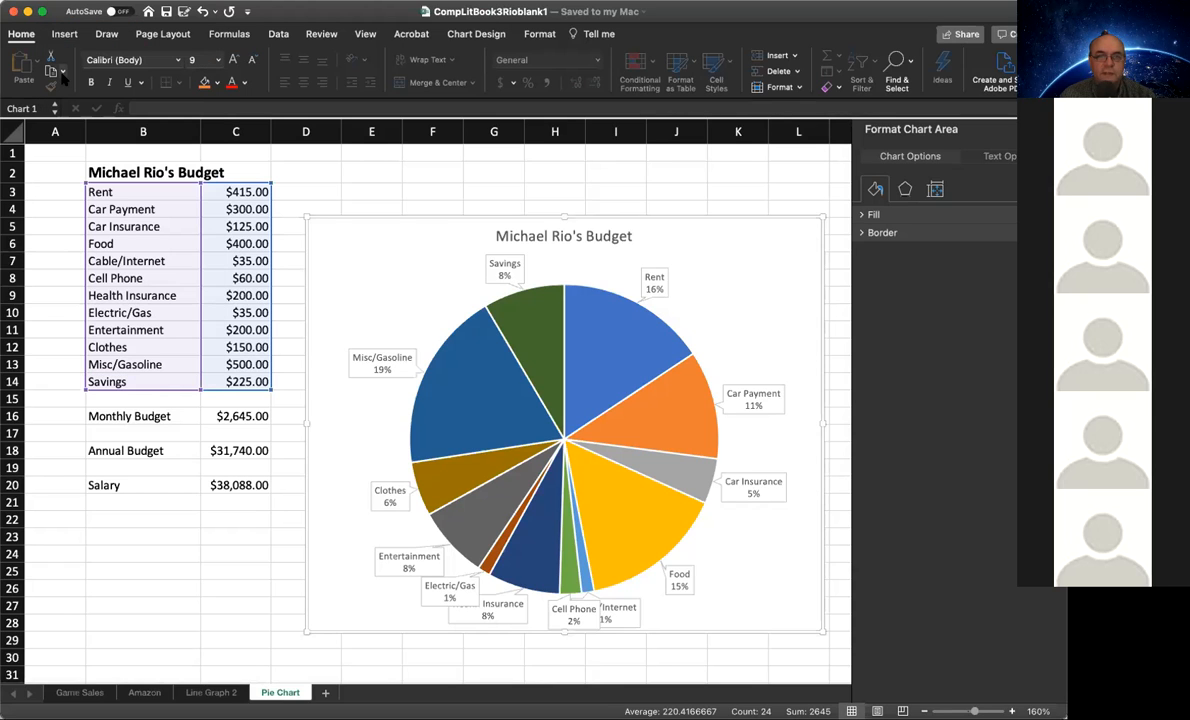